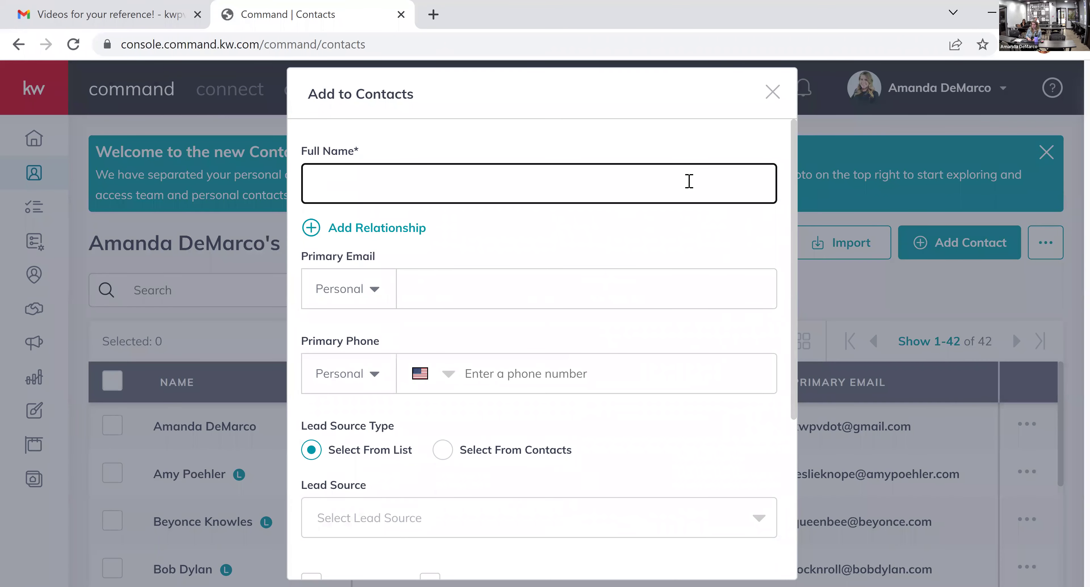
# - Enter the new contact's full name and personal e-mail address in the Add to Contacts form
pyautogui.write('Aaron Judge')
pyautogui.click(598, 296)
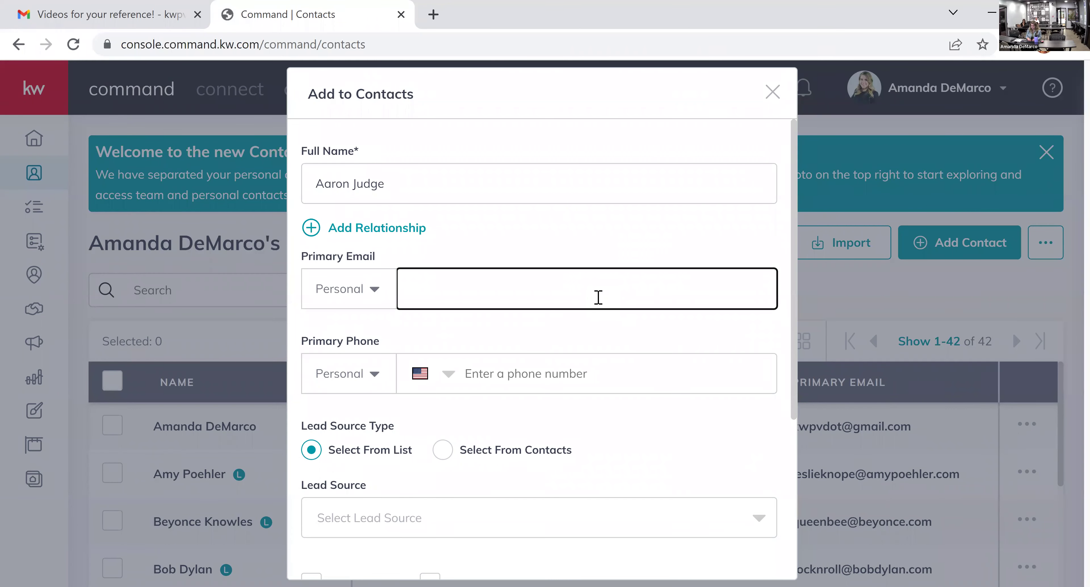
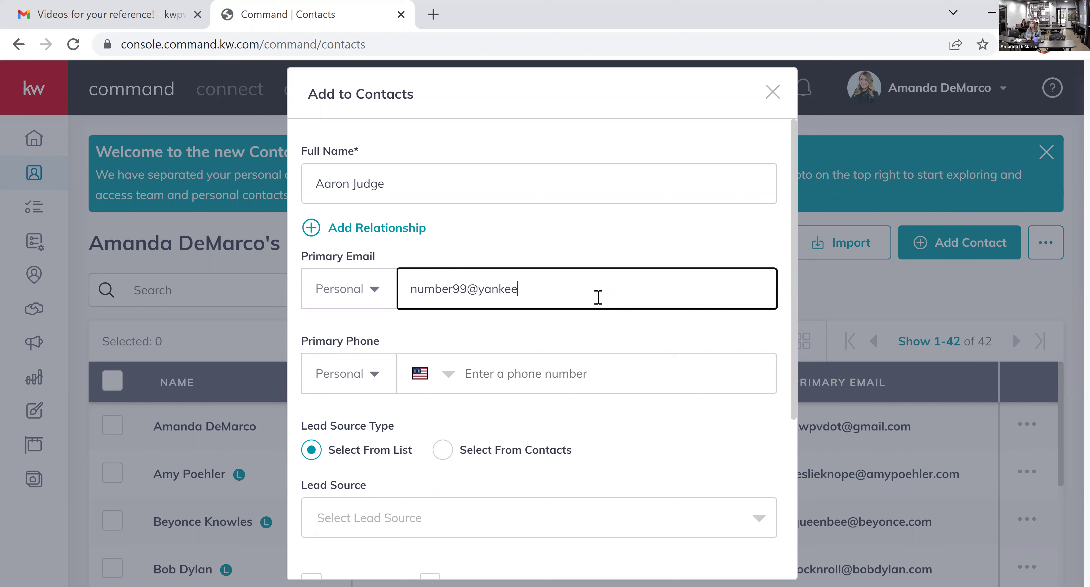
pyautogui.scroll(-2, 597, 406)
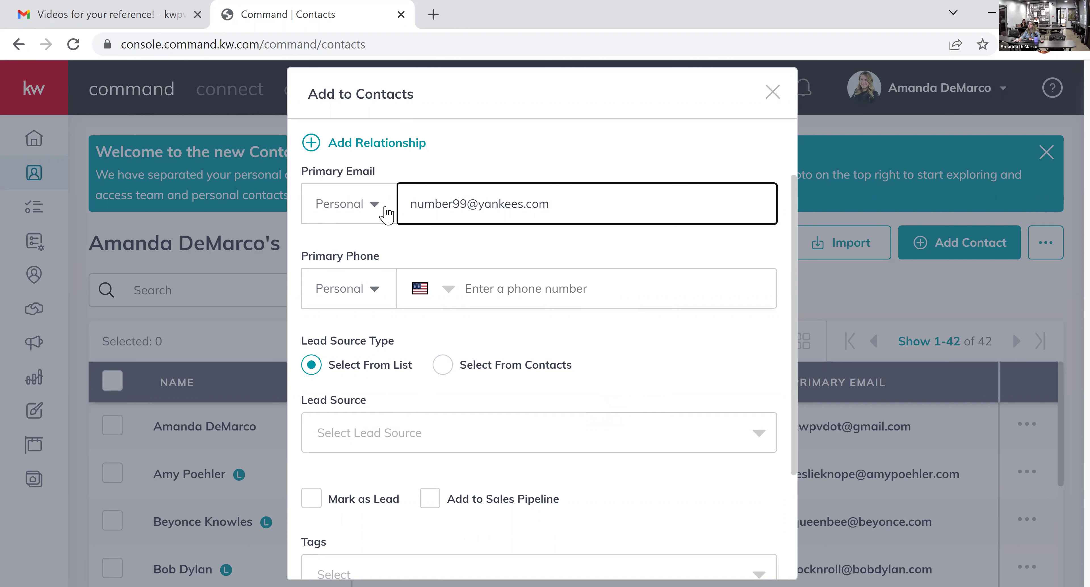
pyautogui.scroll(-2, 659, 464)
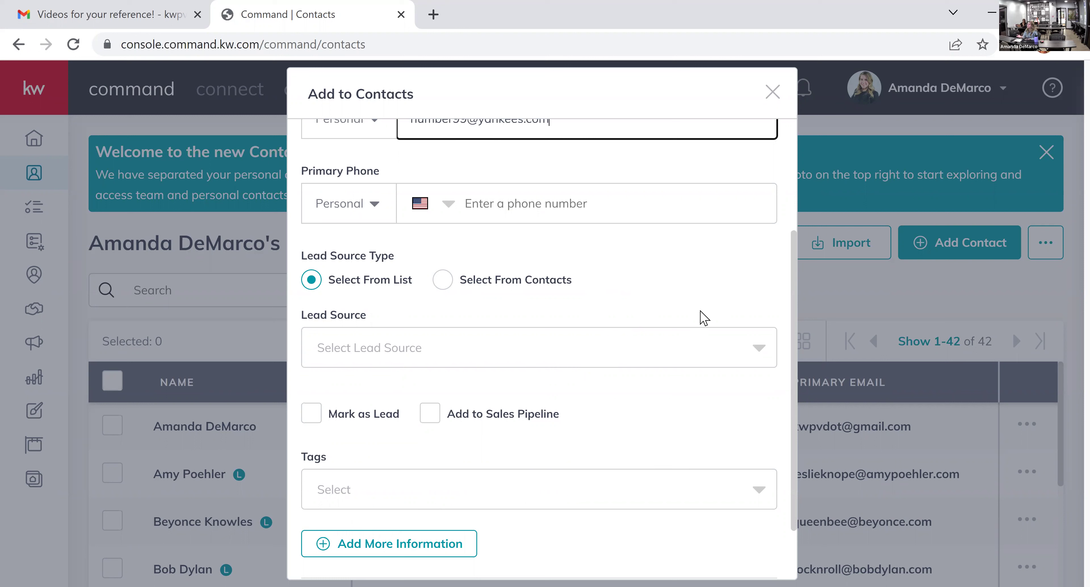
pyautogui.scroll(-2, 702, 318)
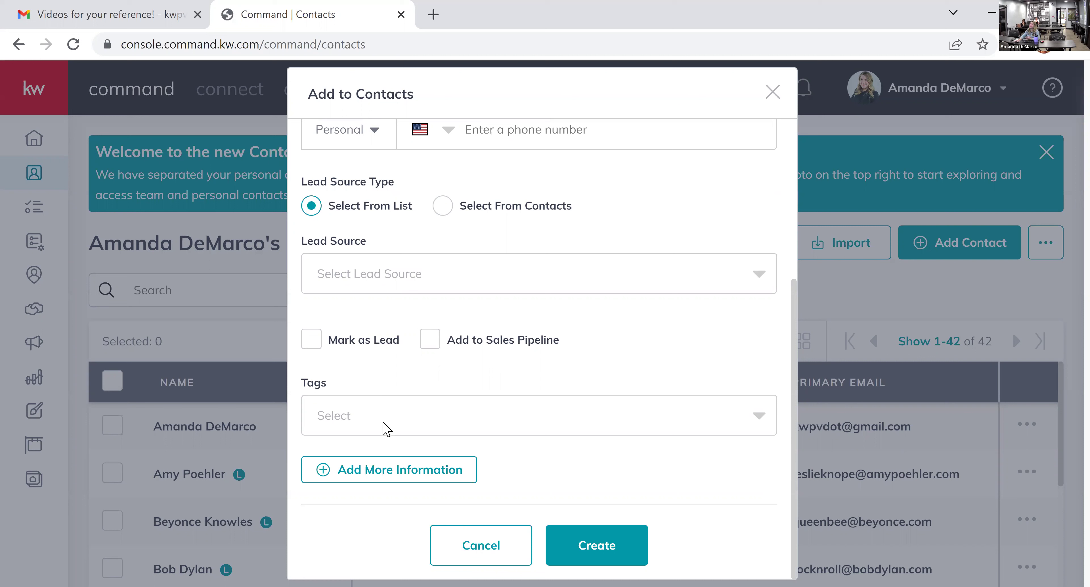
# - Search the tags for 'buy' and attach the existing 2022 buyer tag
pyautogui.click(754, 427)
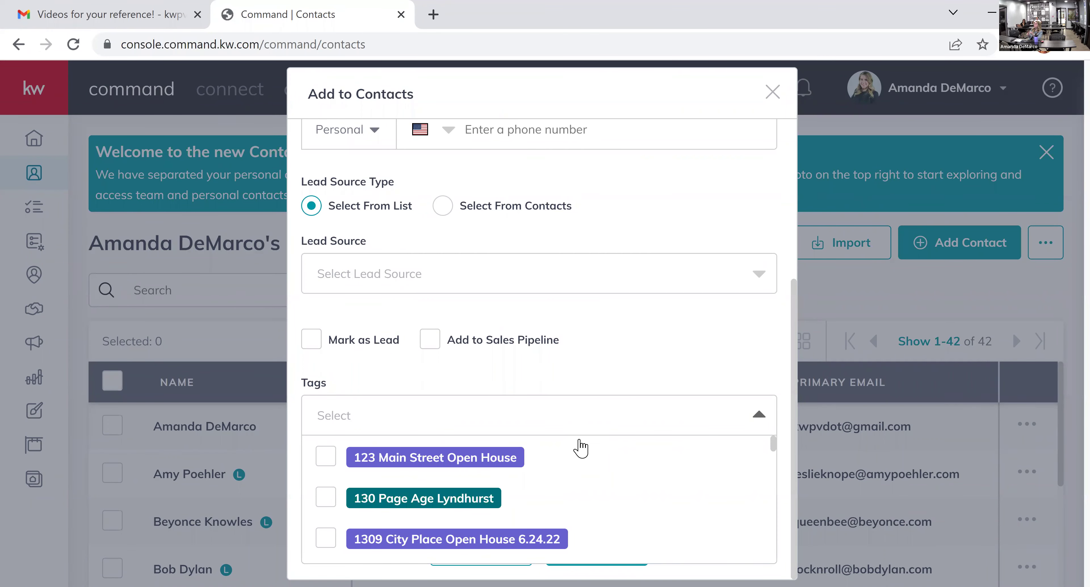
pyautogui.write('buy')
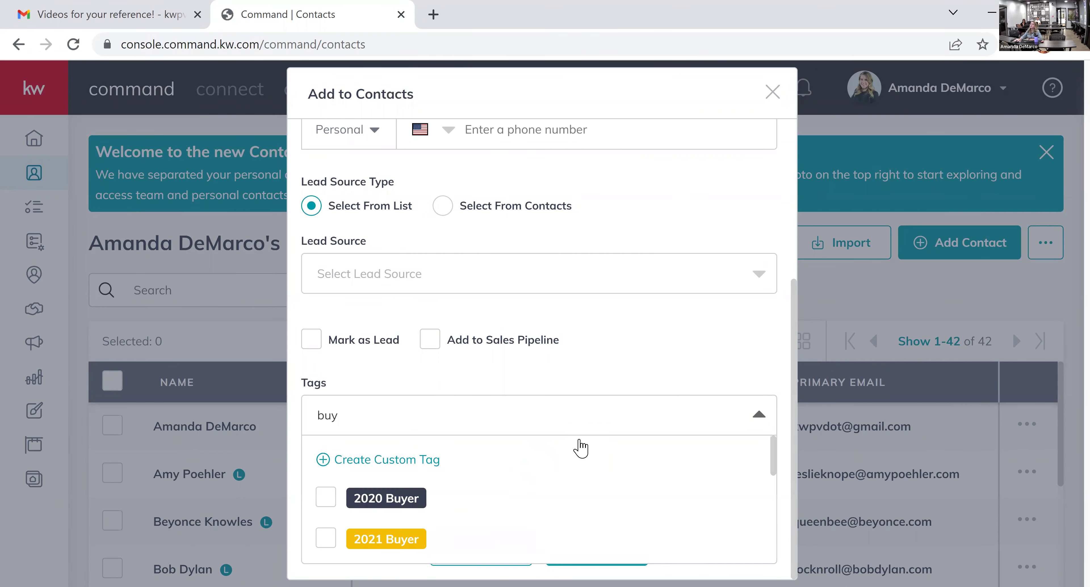
pyautogui.scroll(-2, 581, 449)
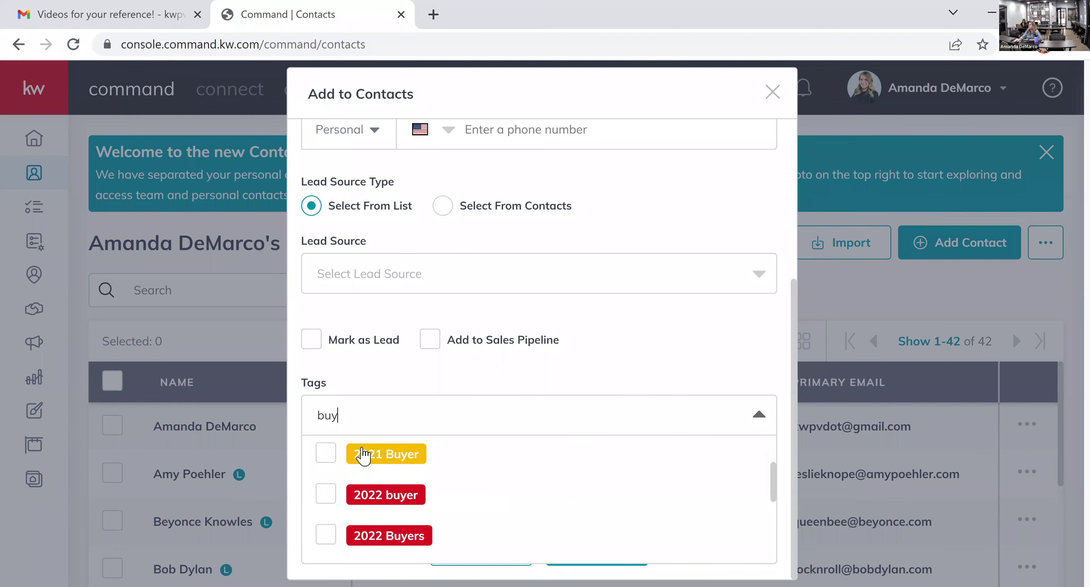
pyautogui.click(333, 495)
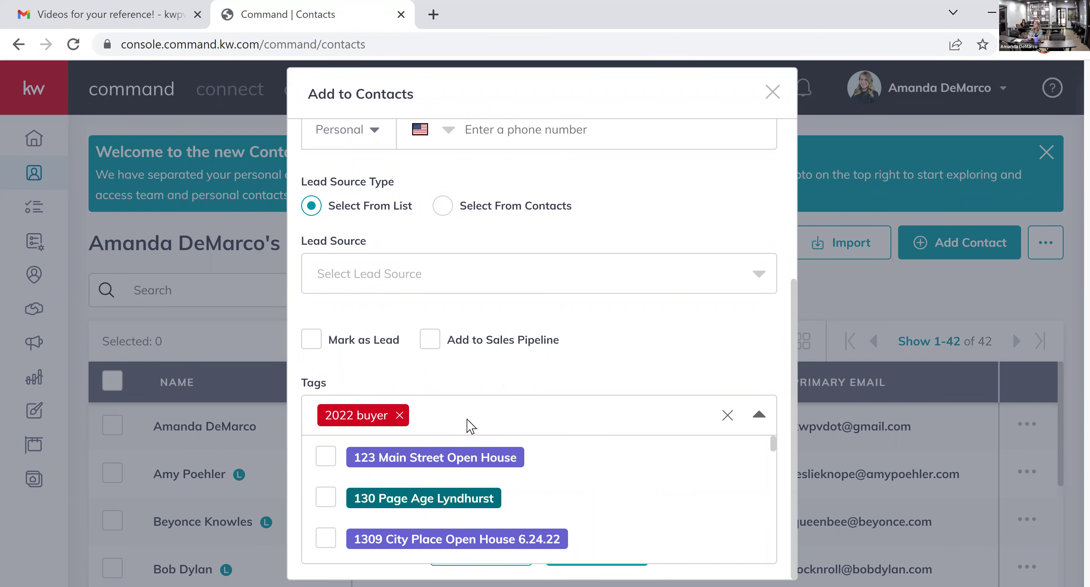
# - Start a custom tag 'jfhfds', then discard it and reopen the tag list
pyautogui.write('jfhfds')
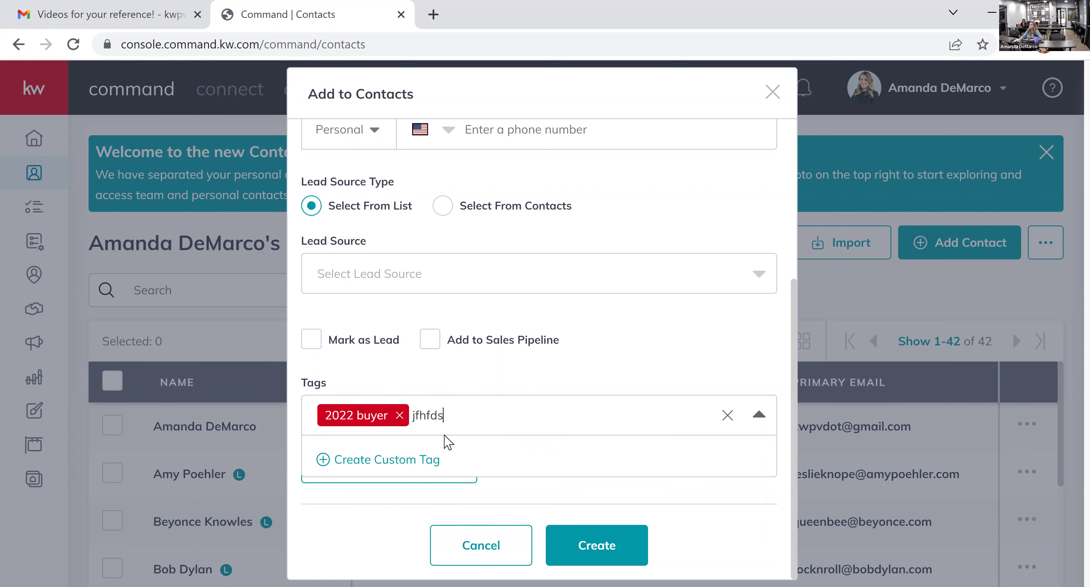
pyautogui.click(425, 459)
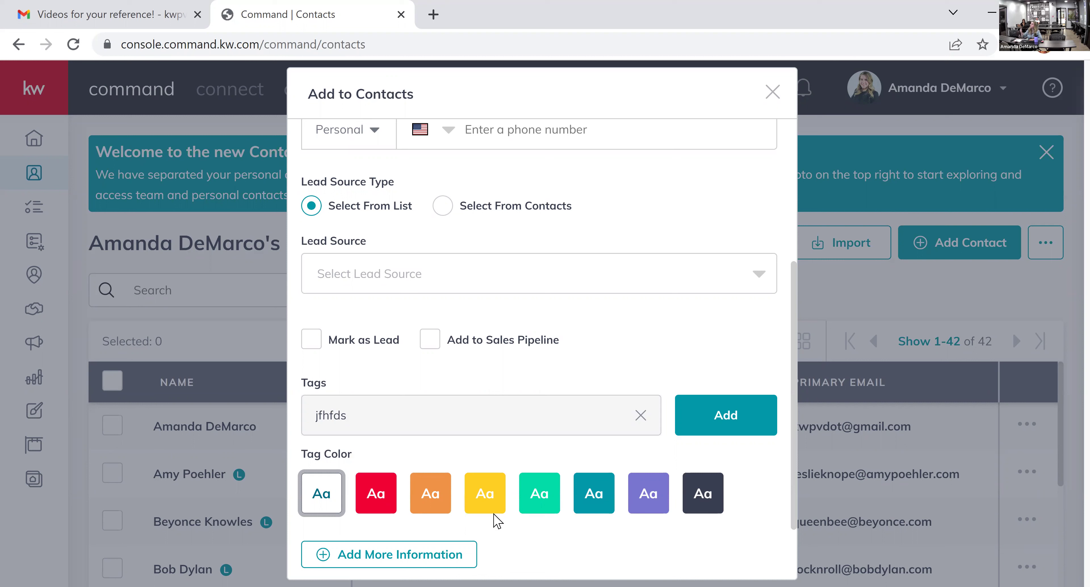
pyautogui.click(641, 416)
pyautogui.click(463, 423)
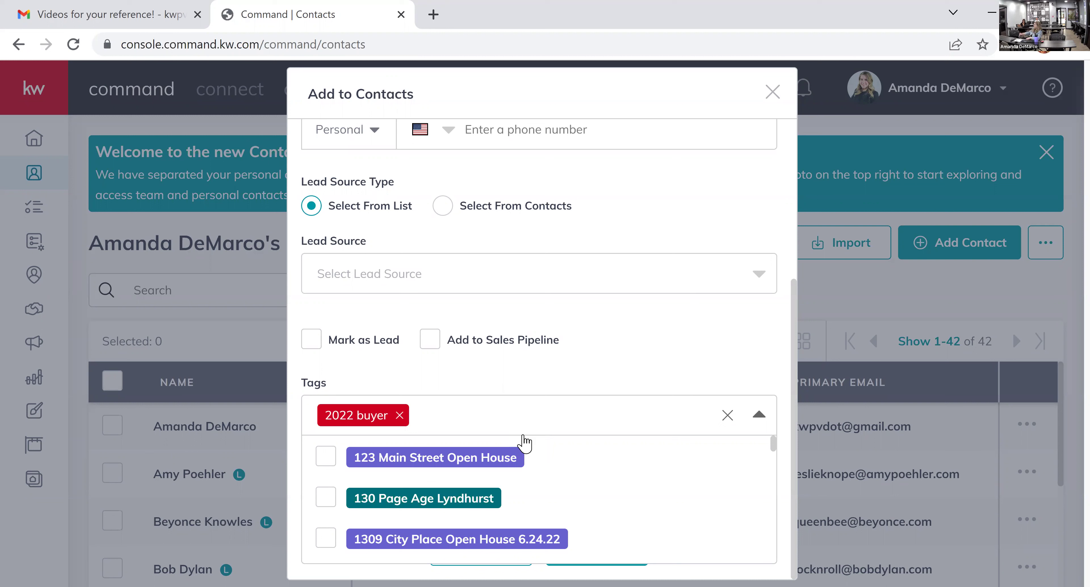
# - Save the new contact and refresh the contacts list so it appears with its 2022 buyer tag
pyautogui.click(618, 360)
pyautogui.scroll(4, 507, 357)
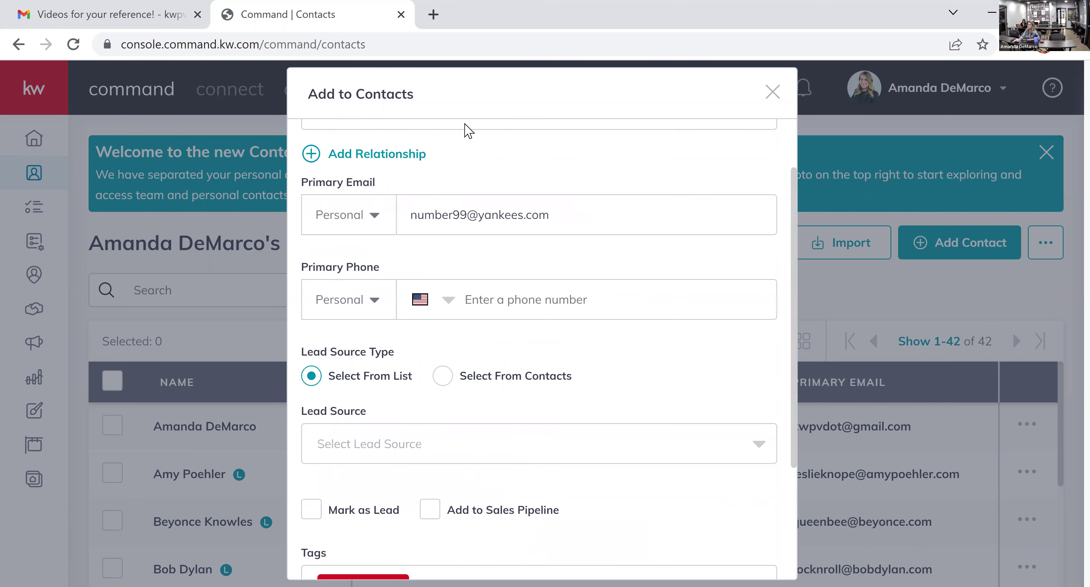
pyautogui.scroll(-4, 586, 372)
pyautogui.click(611, 546)
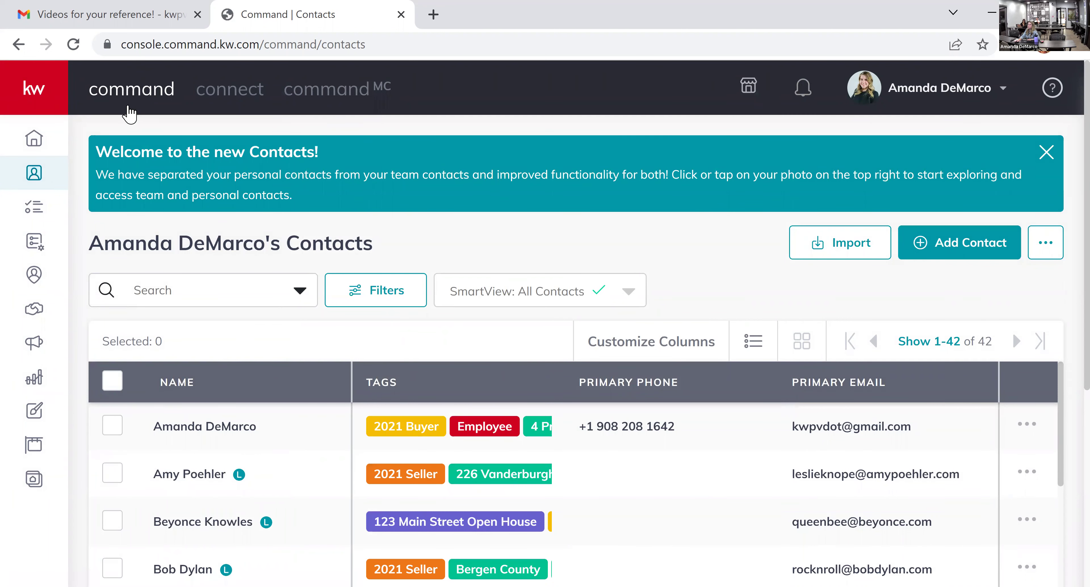
pyautogui.click(73, 44)
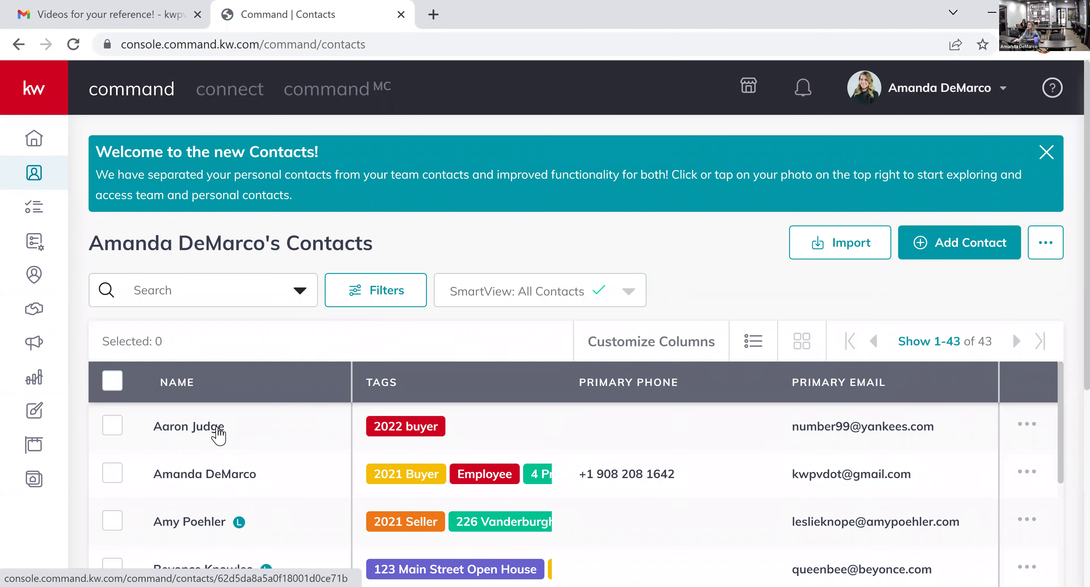
# - Open the new contact's detail page, then check the workflow reference image in Gmail
pyautogui.click(231, 445)
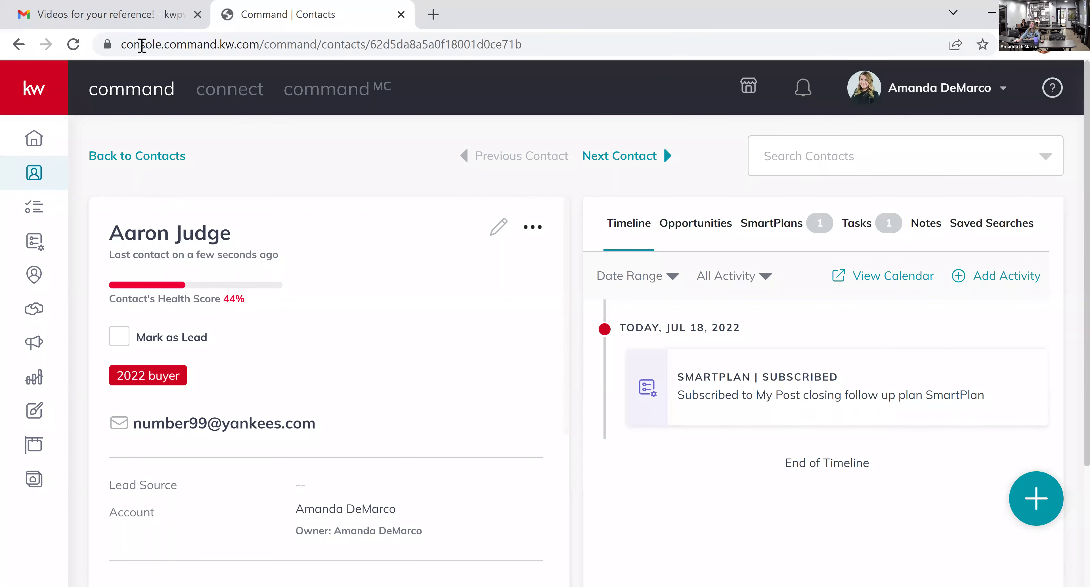
pyautogui.hotkey('ctrl', 'pageup')
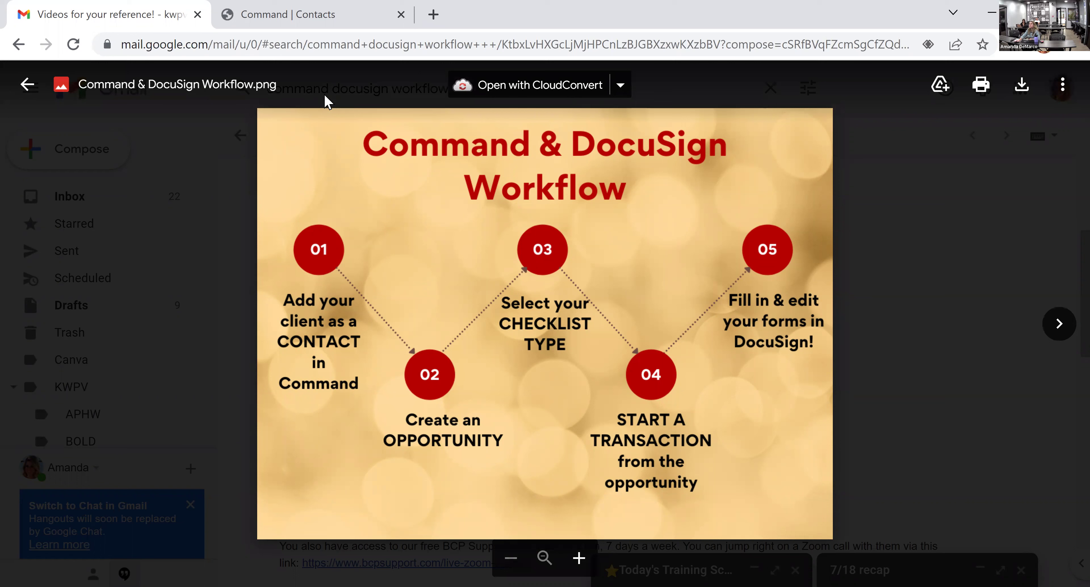
pyautogui.hotkey('ctrl', 'Tab')
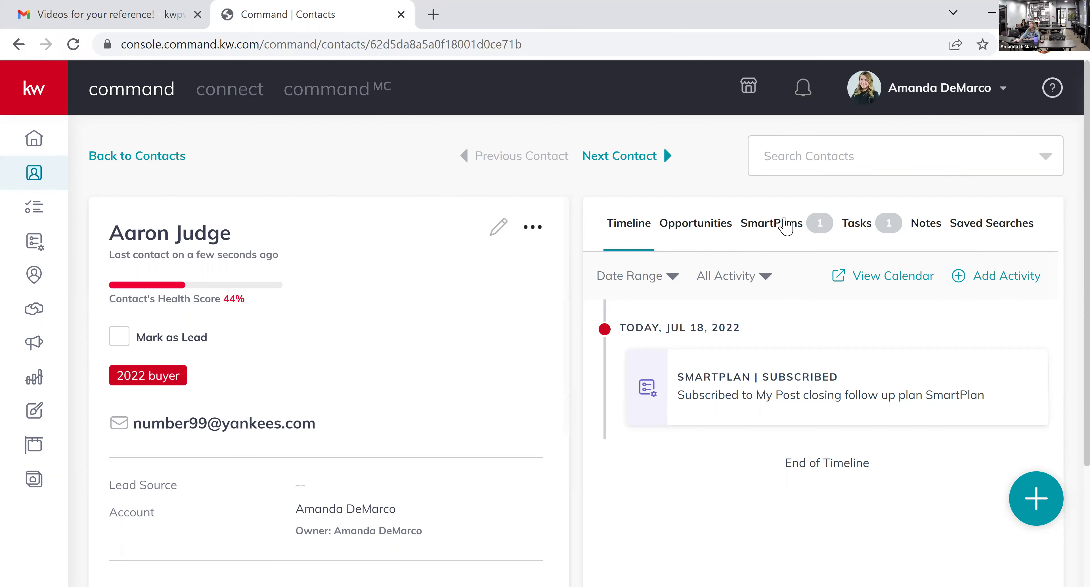
# - Start a new opportunity from the contact's Opportunities tab
pyautogui.click(702, 230)
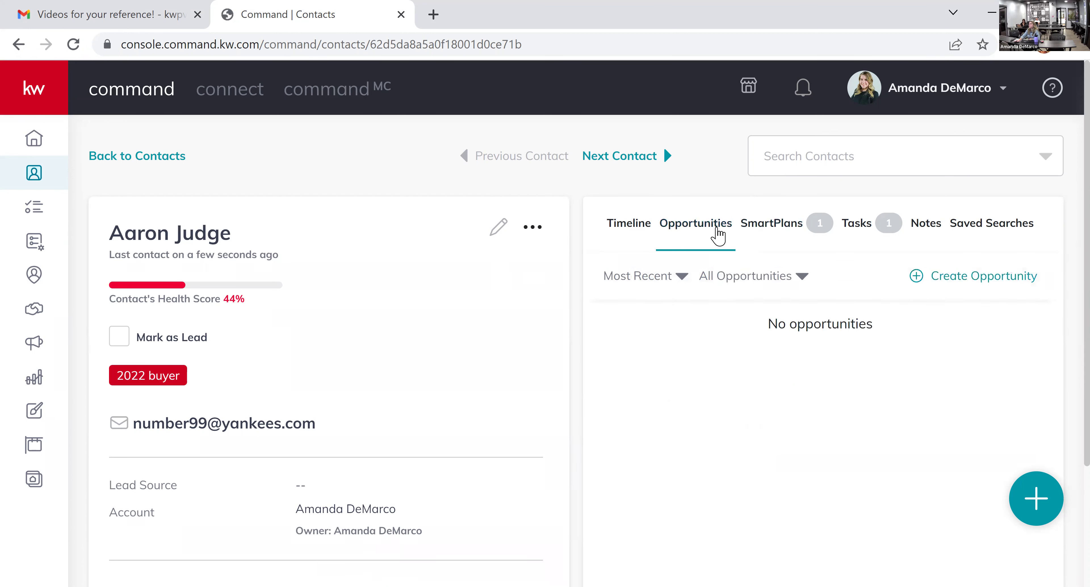
pyautogui.click(979, 283)
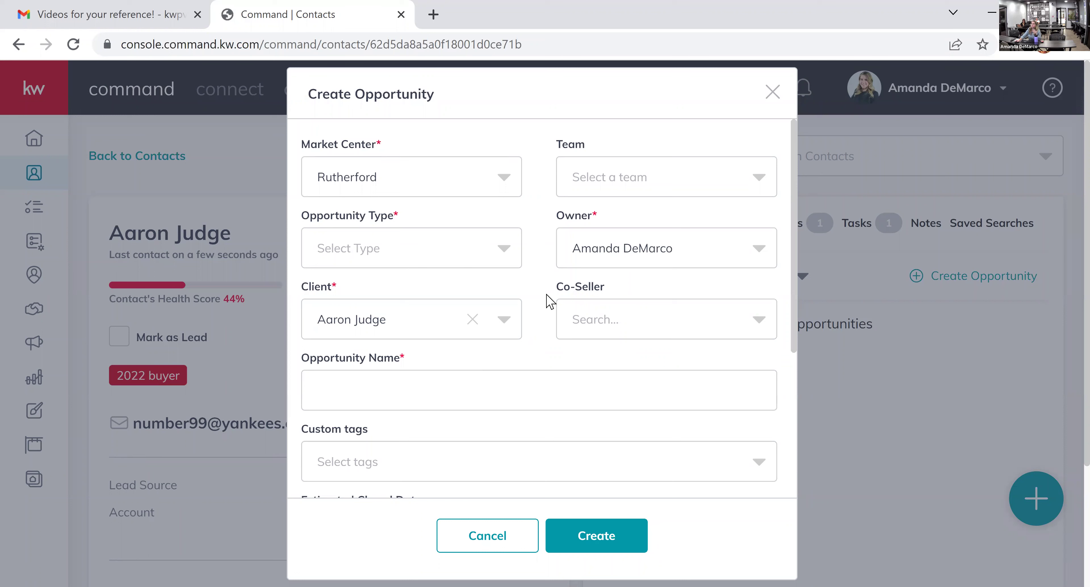
# - Set Opportunity Type to Buyer, keeping the default name after removing an added '123 Main Street'
pyautogui.click(510, 254)
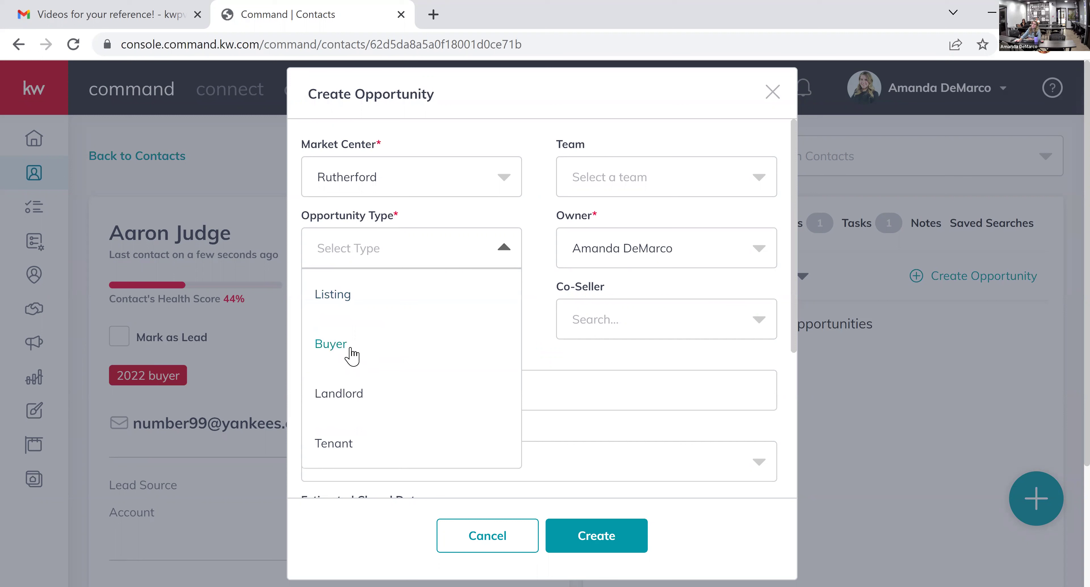
pyautogui.click(331, 343)
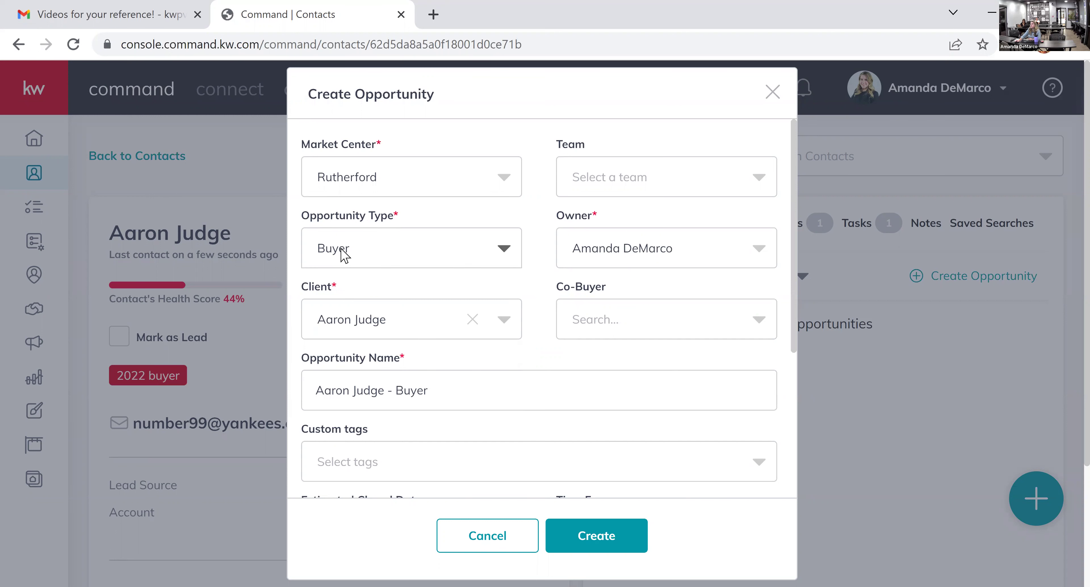
pyautogui.scroll(-2, 490, 400)
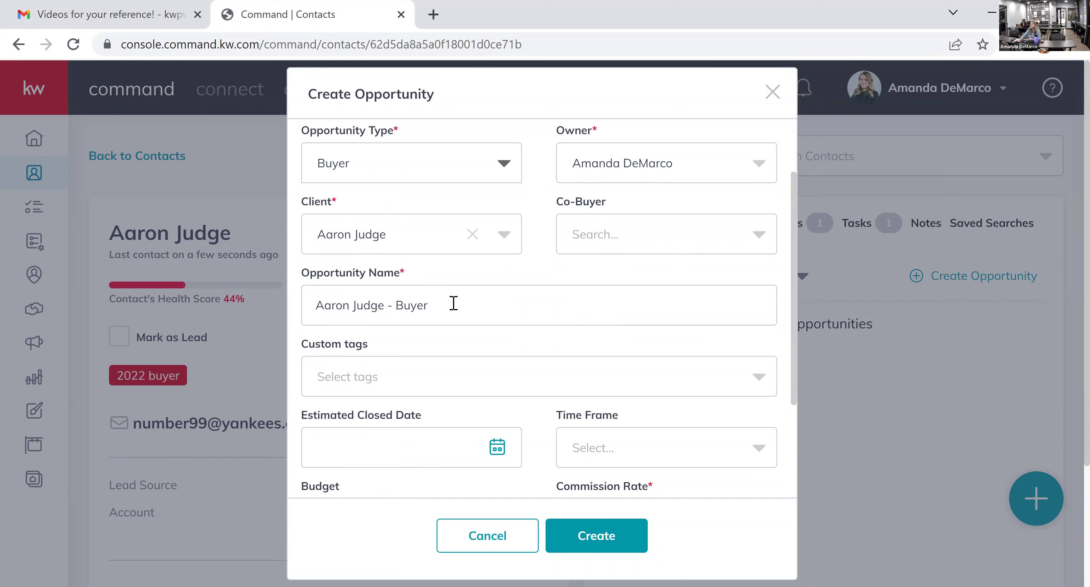
pyautogui.click(514, 311)
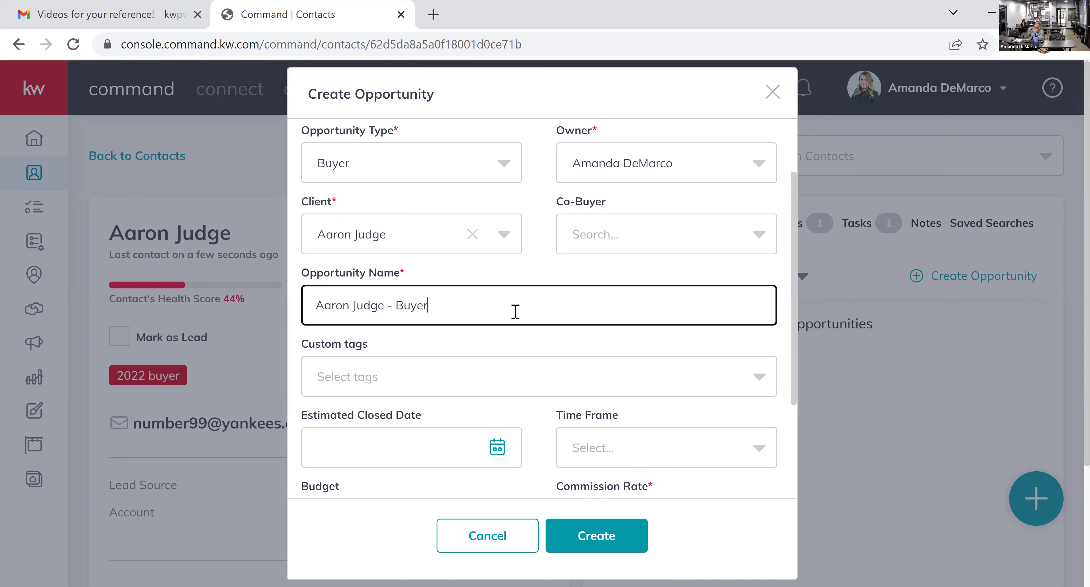
pyautogui.write('123 Main Street')
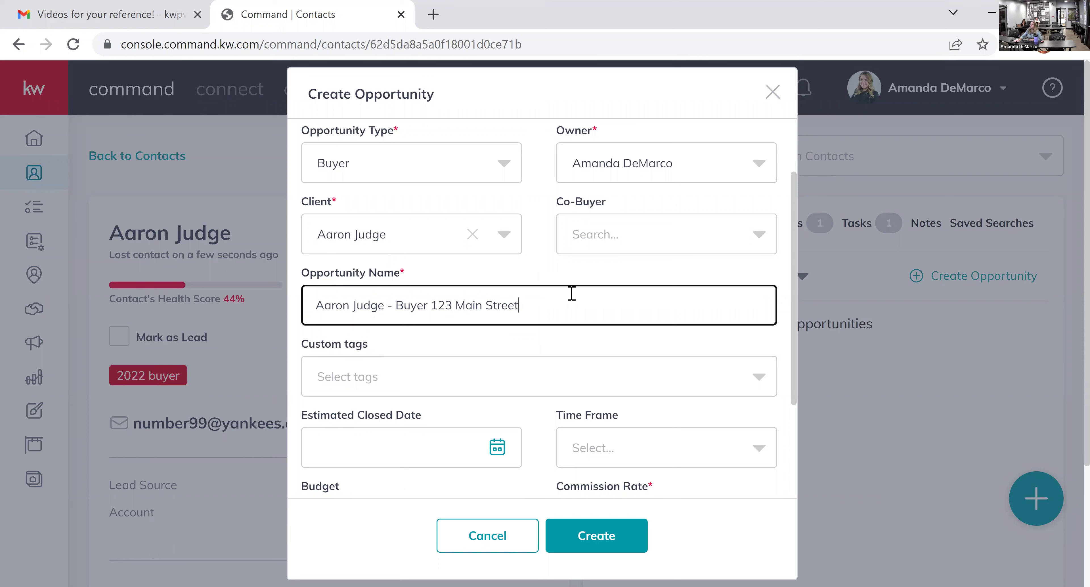
pyautogui.moveTo(518, 309); pyautogui.dragTo(430, 315)
pyautogui.press('BackSpace')
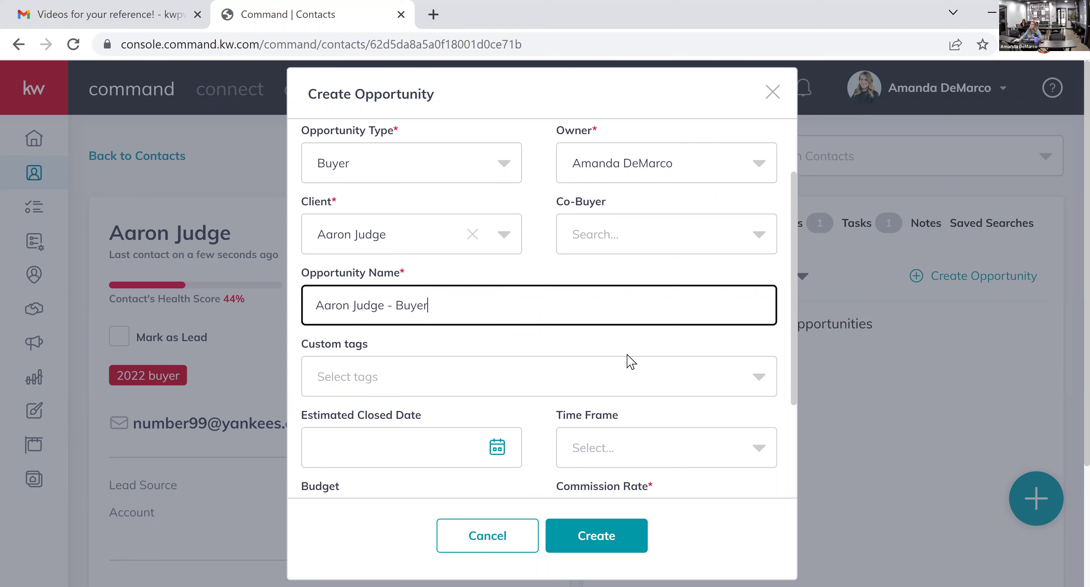
pyautogui.scroll(-2, 621, 359)
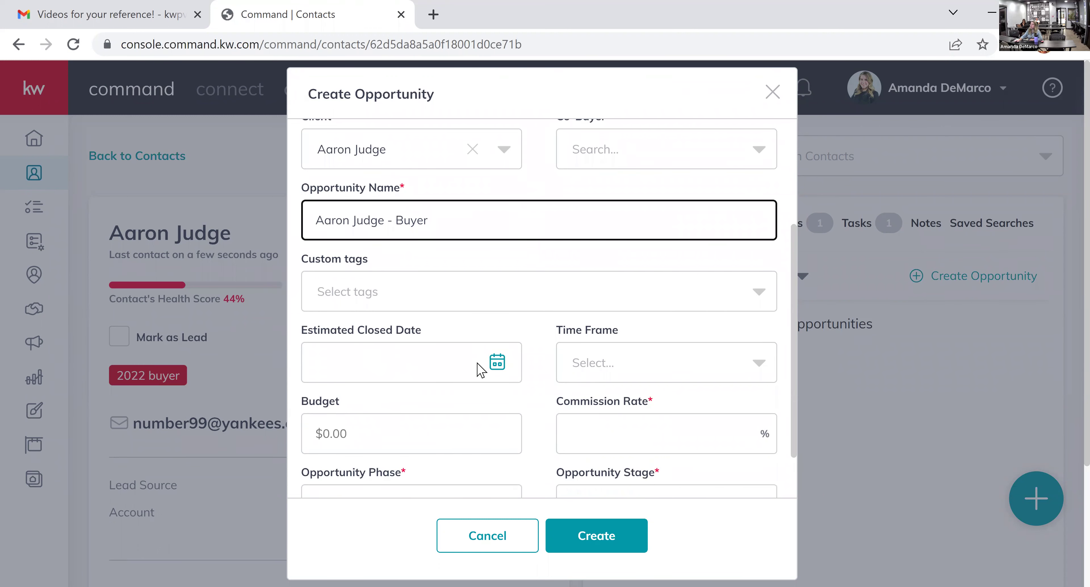
# - Enter a 2.5% commission rate and a $9,000,000 budget for the opportunity
pyautogui.scroll(-2, 516, 389)
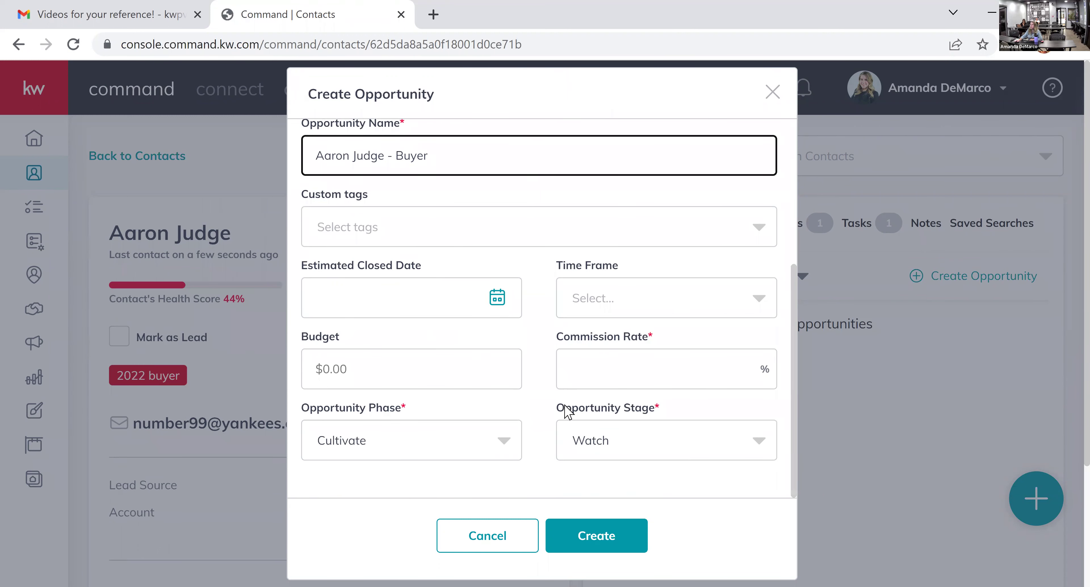
pyautogui.moveTo(646, 334); pyautogui.dragTo(634, 332)
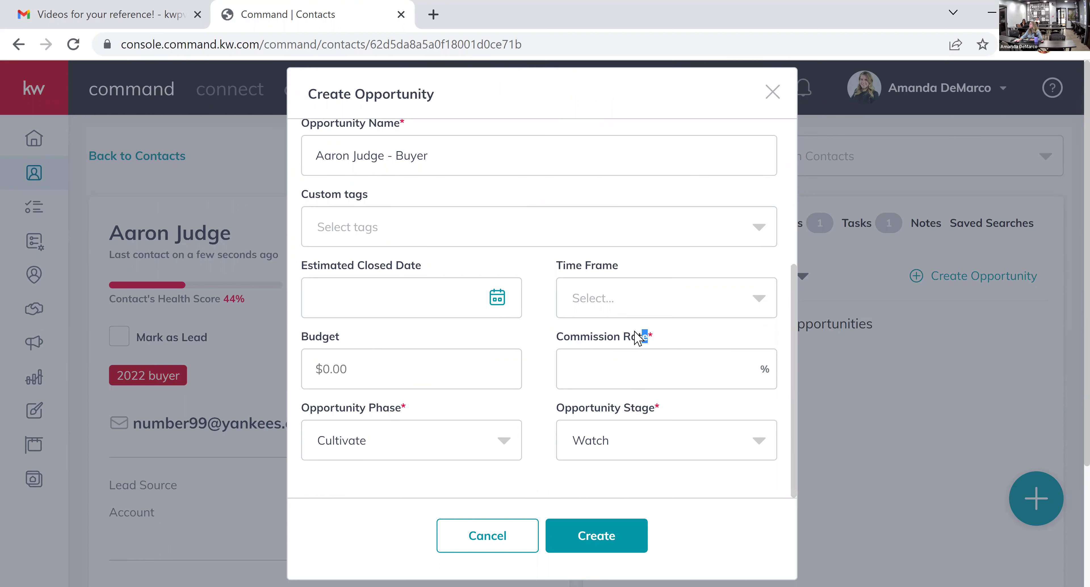
pyautogui.click(662, 343)
pyautogui.click(664, 376)
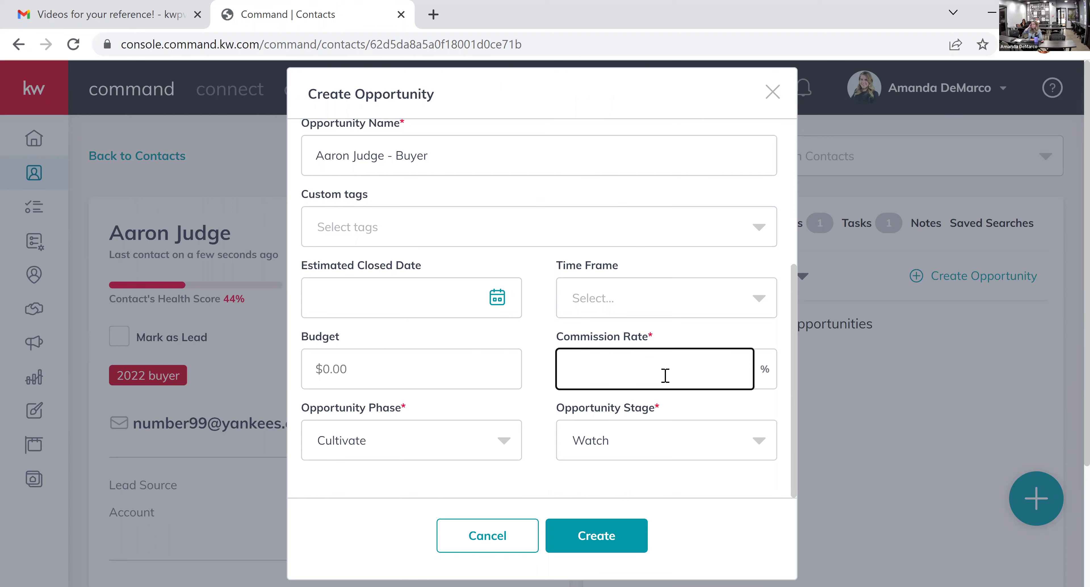
pyautogui.write('2.5')
pyautogui.click(477, 361)
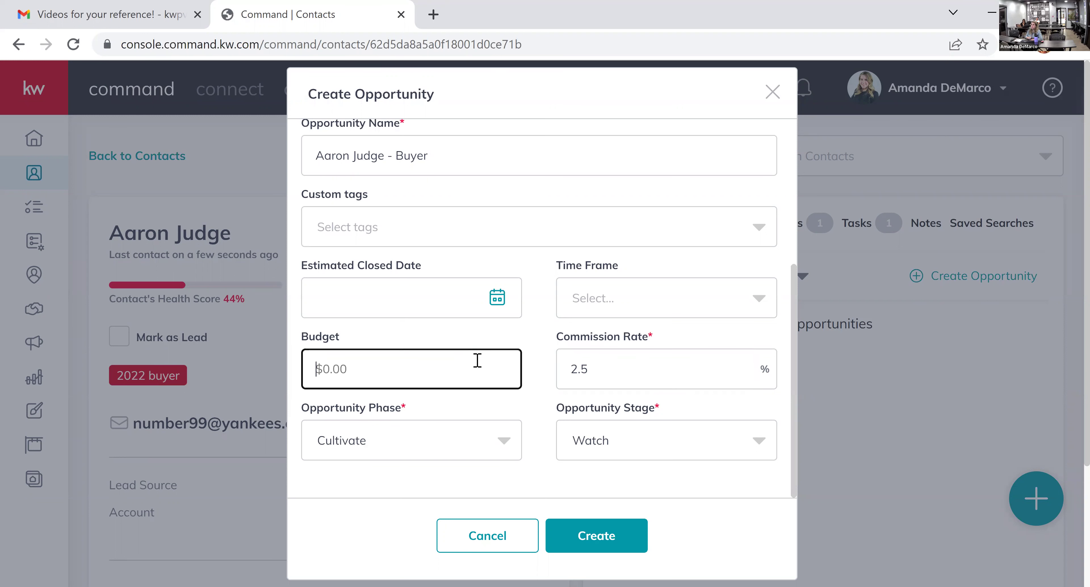
pyautogui.write('9,000,000')
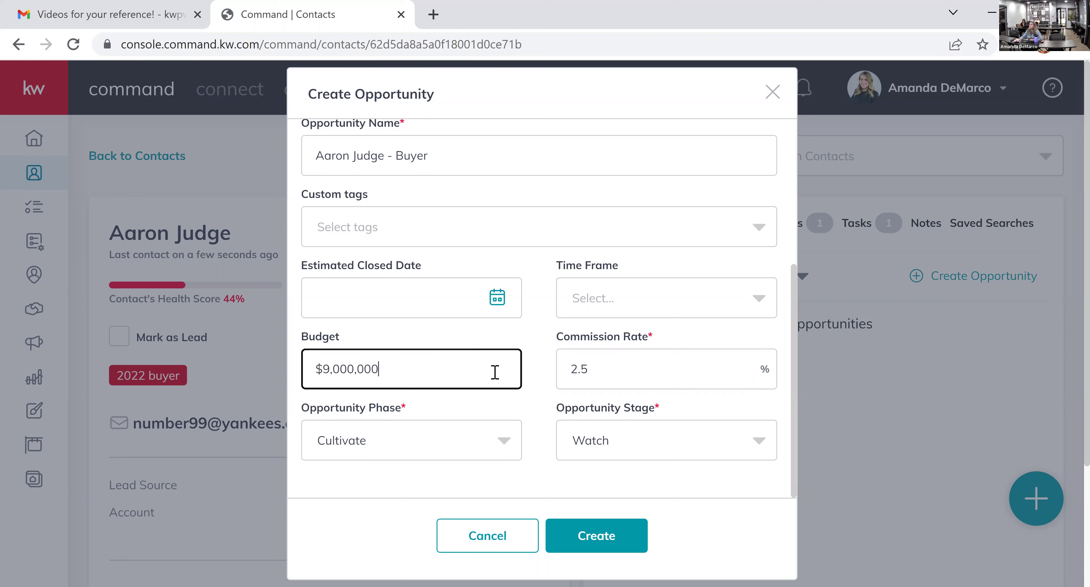
pyautogui.click(535, 421)
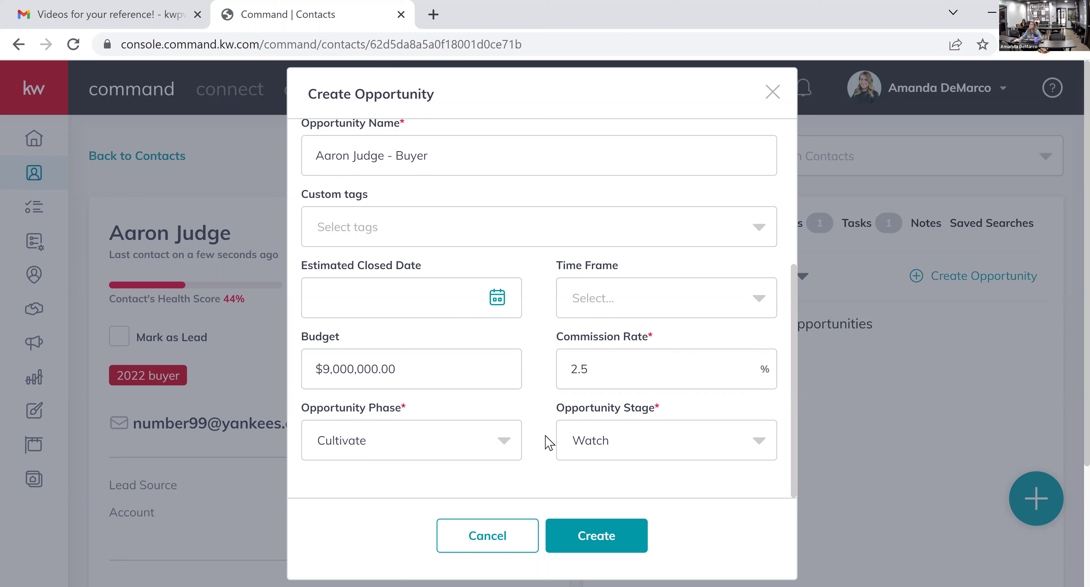
# - Set phase Active and stage Showing, create the Buyer opportunity, and open it
pyautogui.click(505, 442)
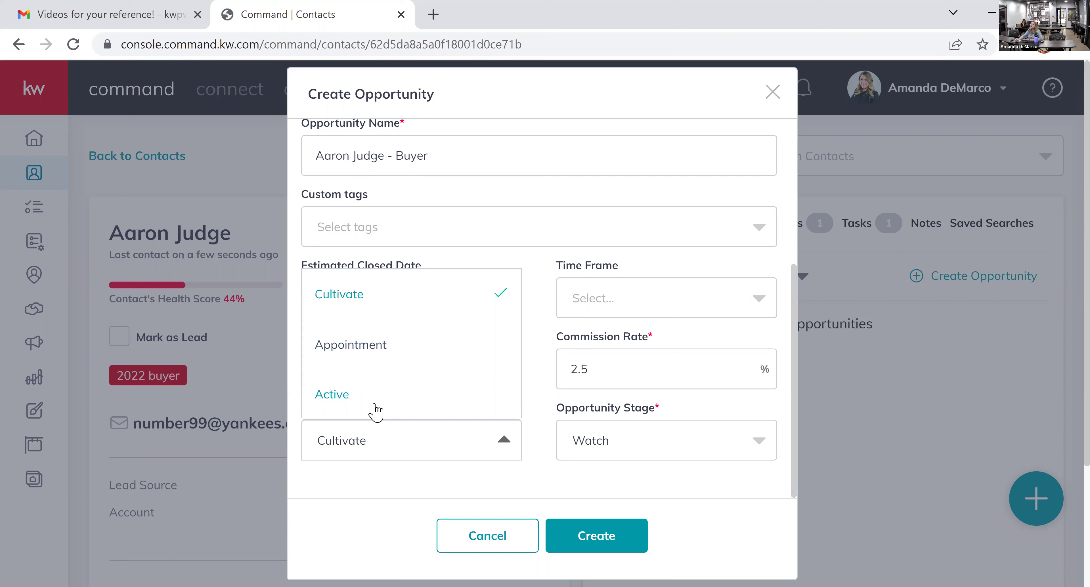
pyautogui.click(403, 480)
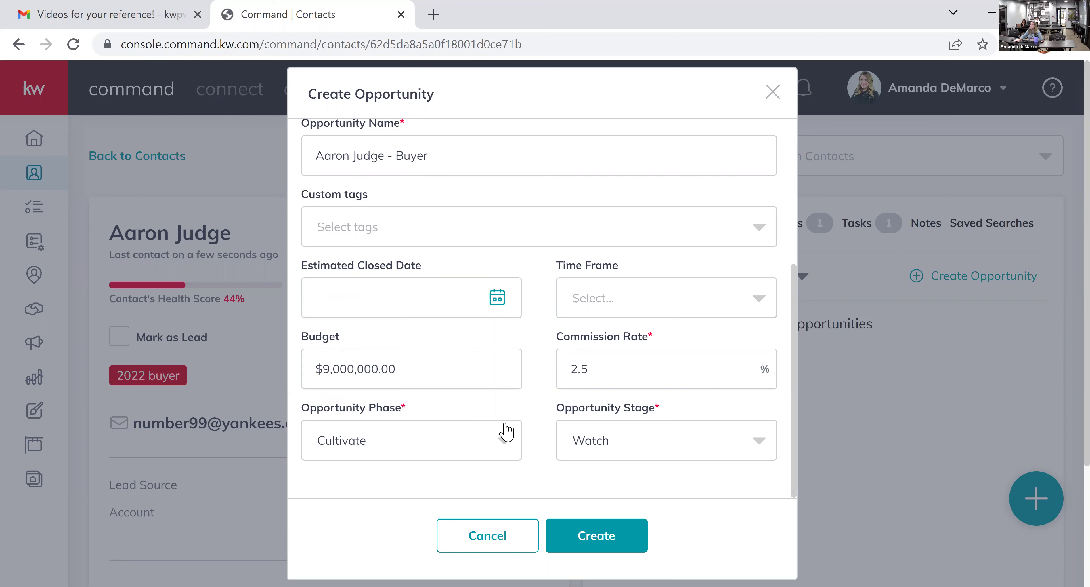
pyautogui.click(645, 446)
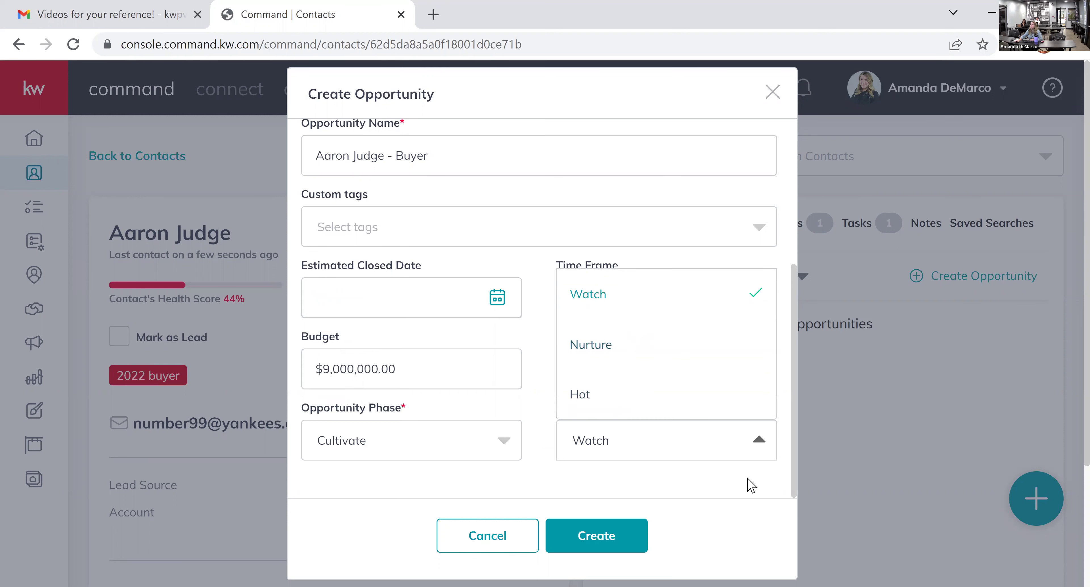
pyautogui.click(755, 484)
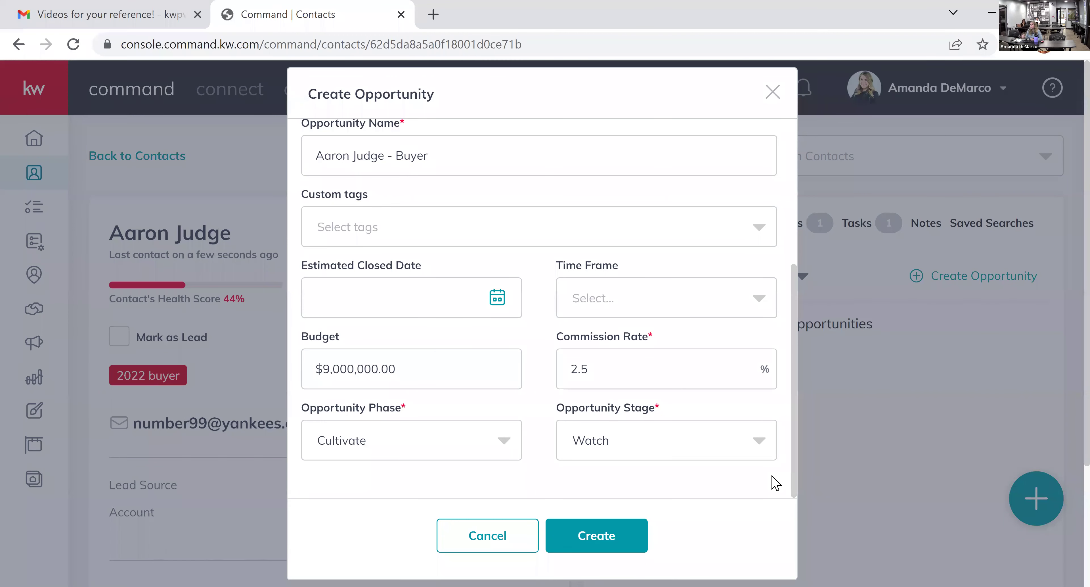
pyautogui.click(506, 444)
pyautogui.click(475, 410)
pyautogui.click(672, 454)
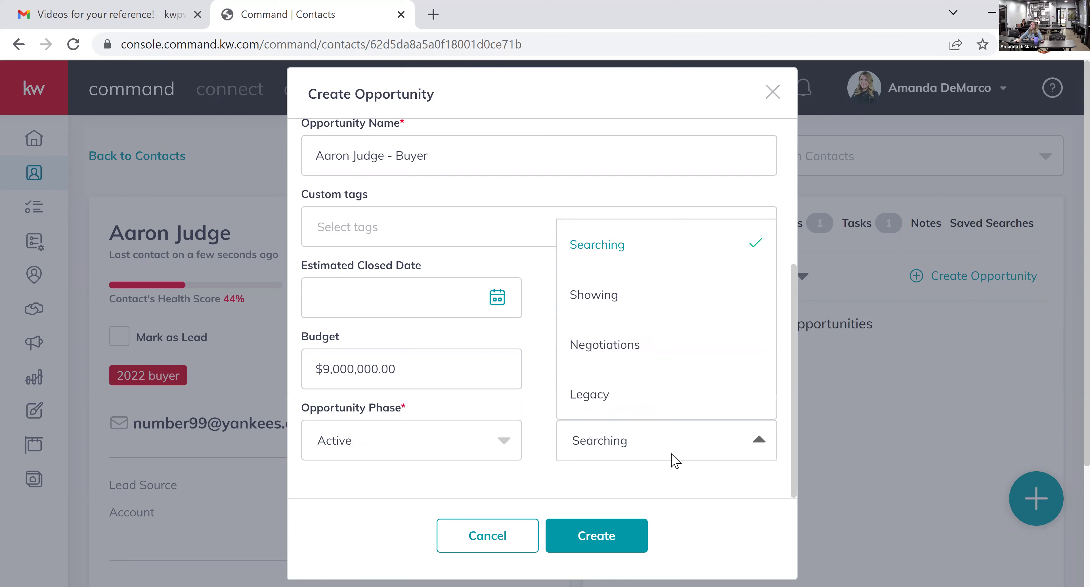
pyautogui.click(626, 302)
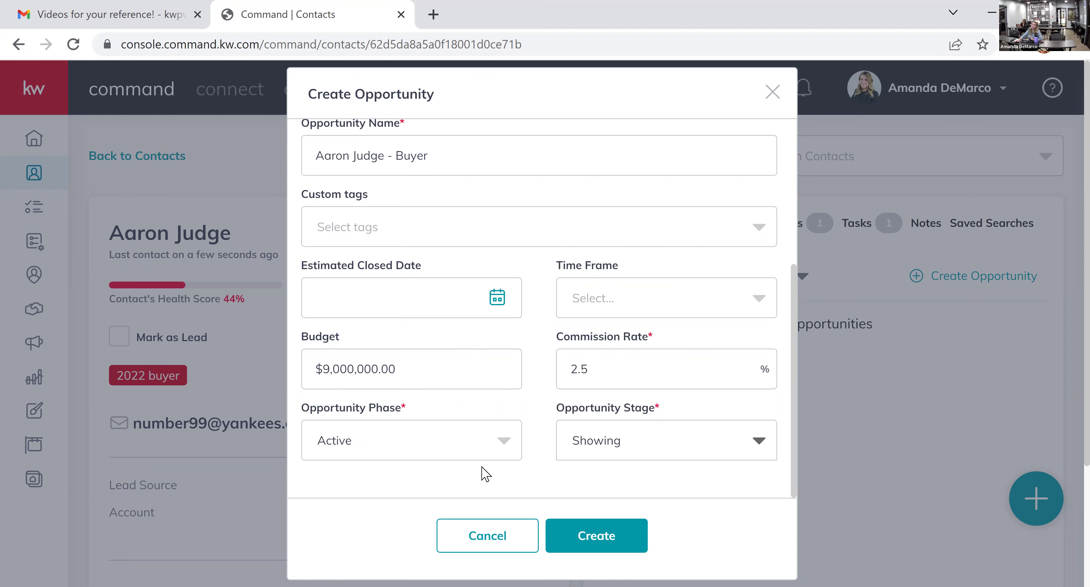
pyautogui.click(633, 535)
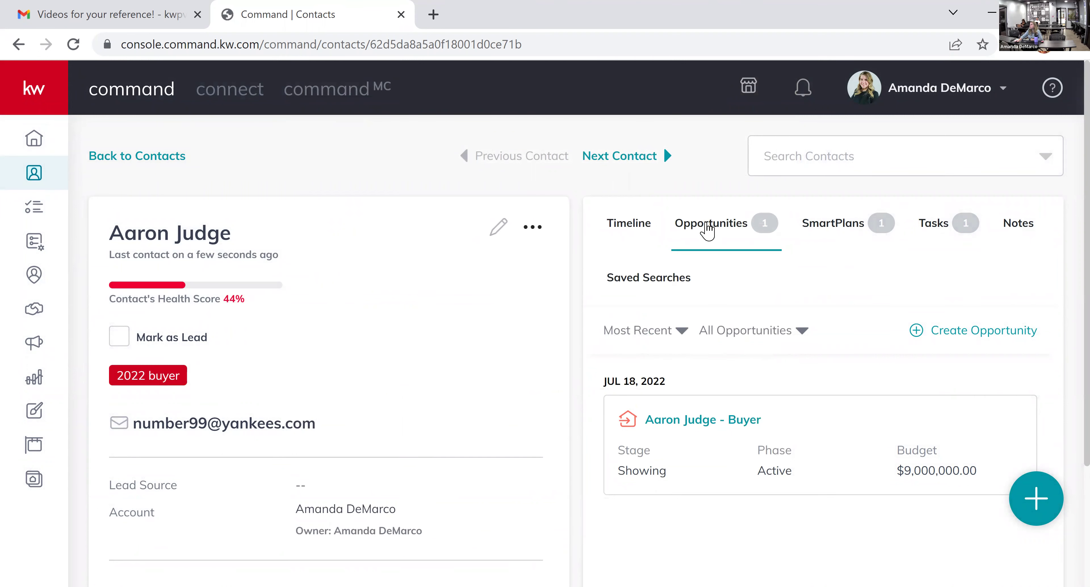
pyautogui.click(740, 421)
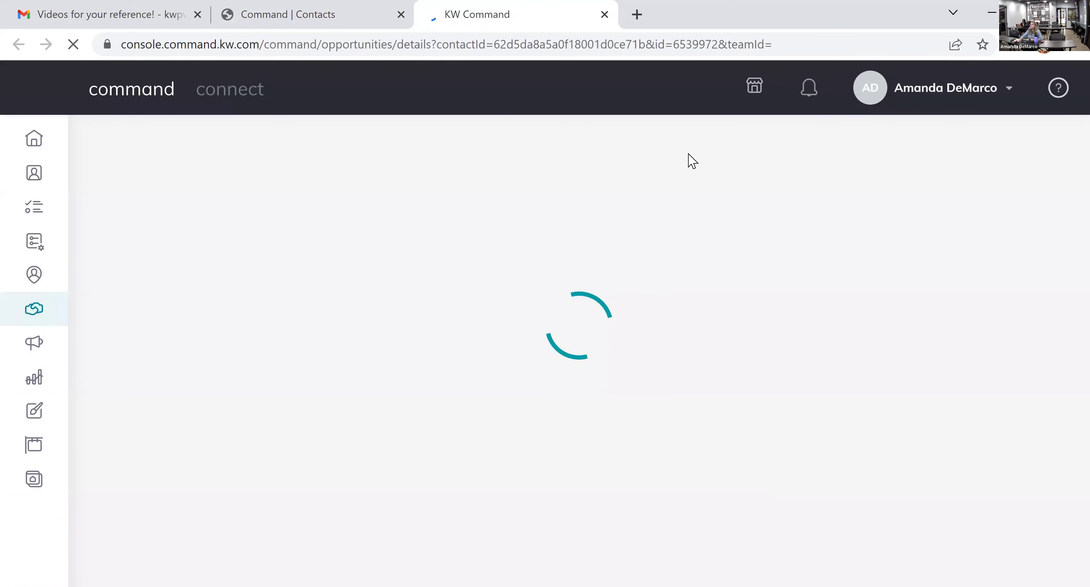
# - Review the Gmail workflow image, then switch to the Buyer opportunity's details page and highlight its title
pyautogui.click(171, 24)
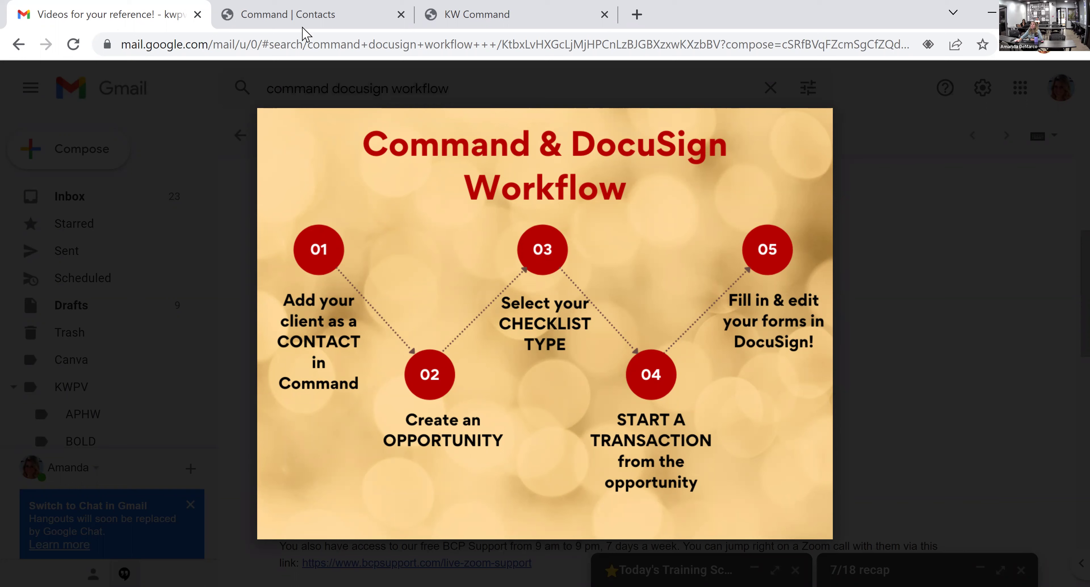
pyautogui.hotkey('ctrl', 'Tab')
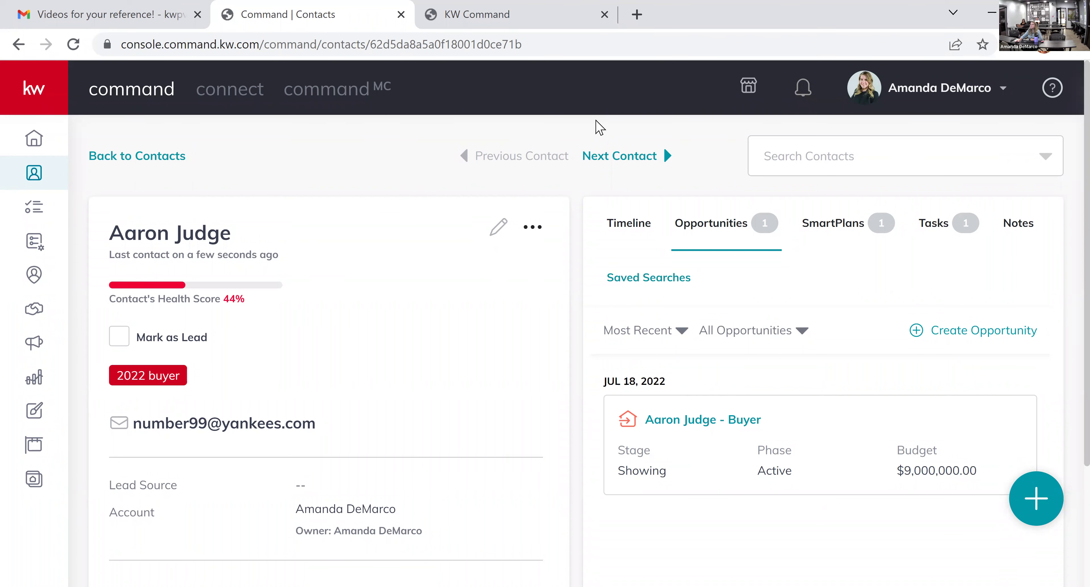
pyautogui.hotkey('ctrl', 'Tab')
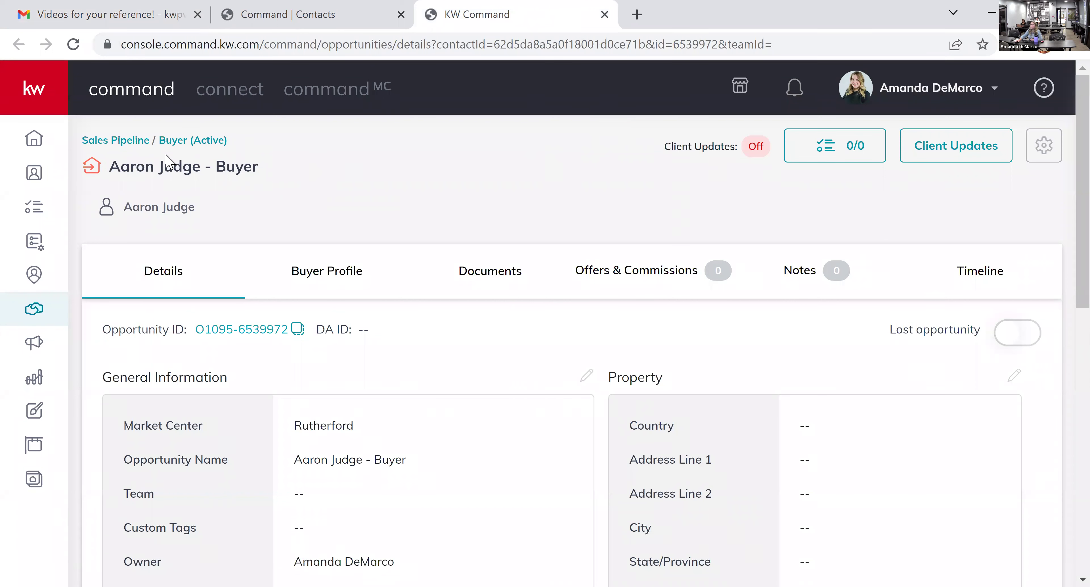
pyautogui.moveTo(106, 166); pyautogui.dragTo(260, 171)
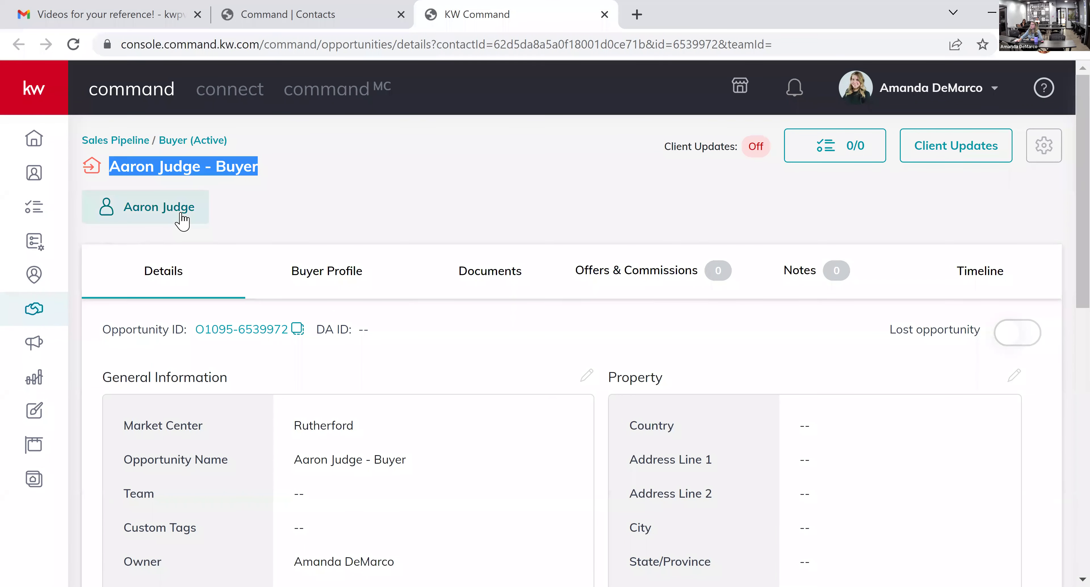
# - Scroll through the opportunity's Details, then open Documents and its checklist type list
pyautogui.click(556, 170)
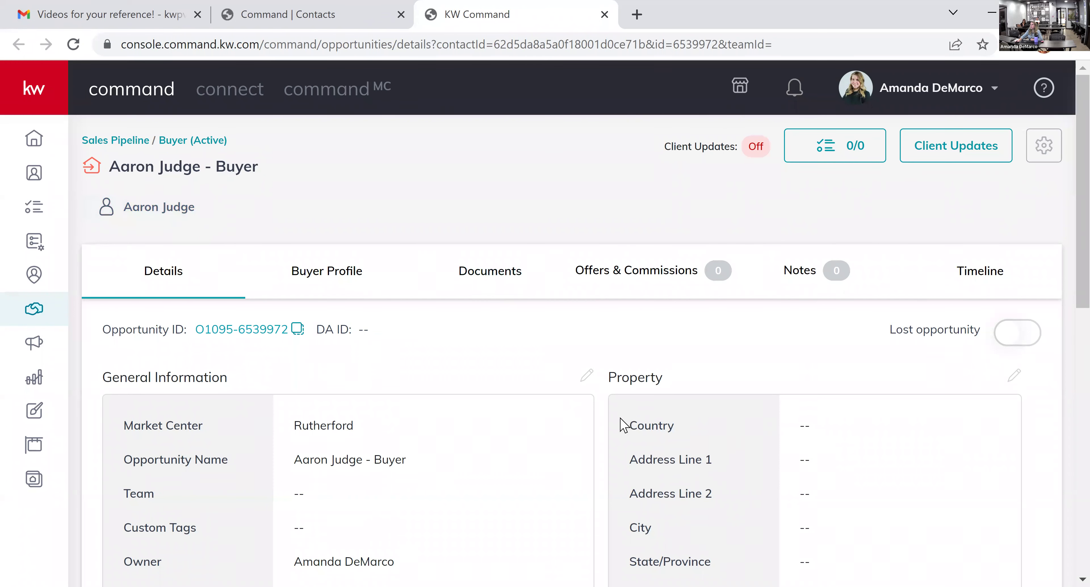
pyautogui.scroll(-2, 622, 423)
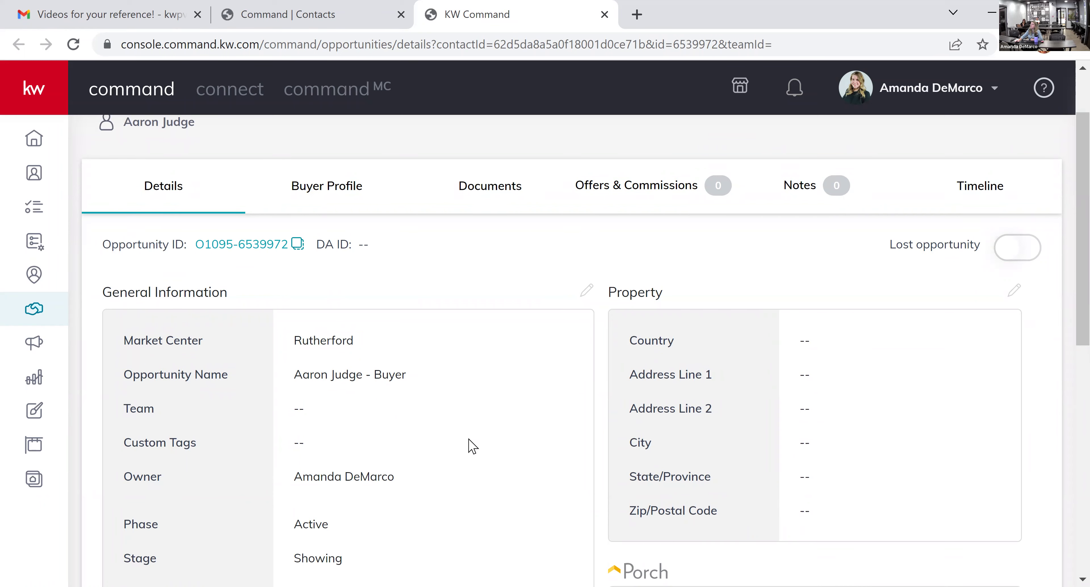
pyautogui.scroll(-8, 469, 444)
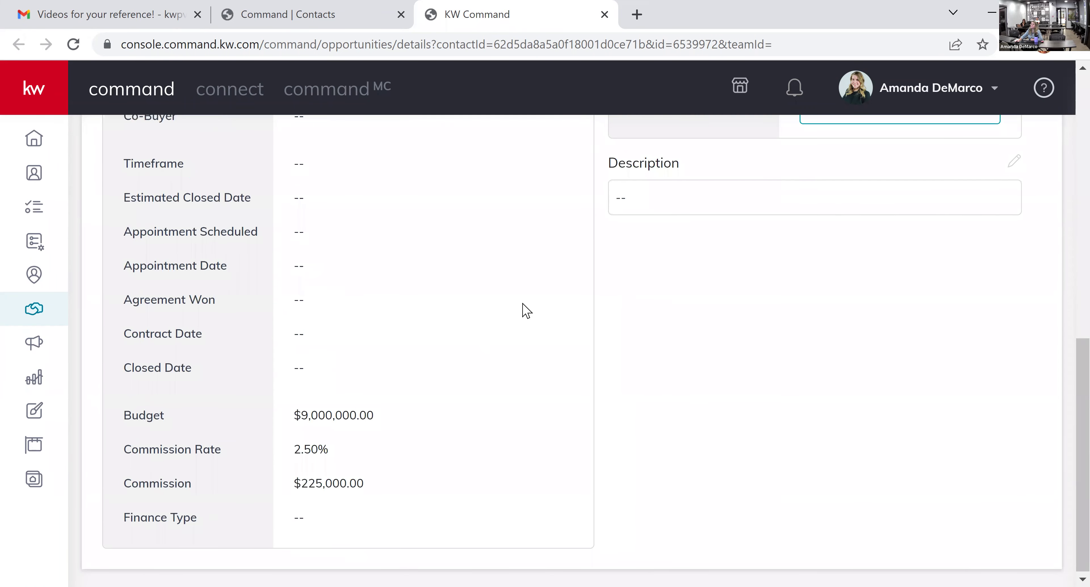
pyautogui.scroll(6, 516, 360)
pyautogui.scroll(8, 510, 409)
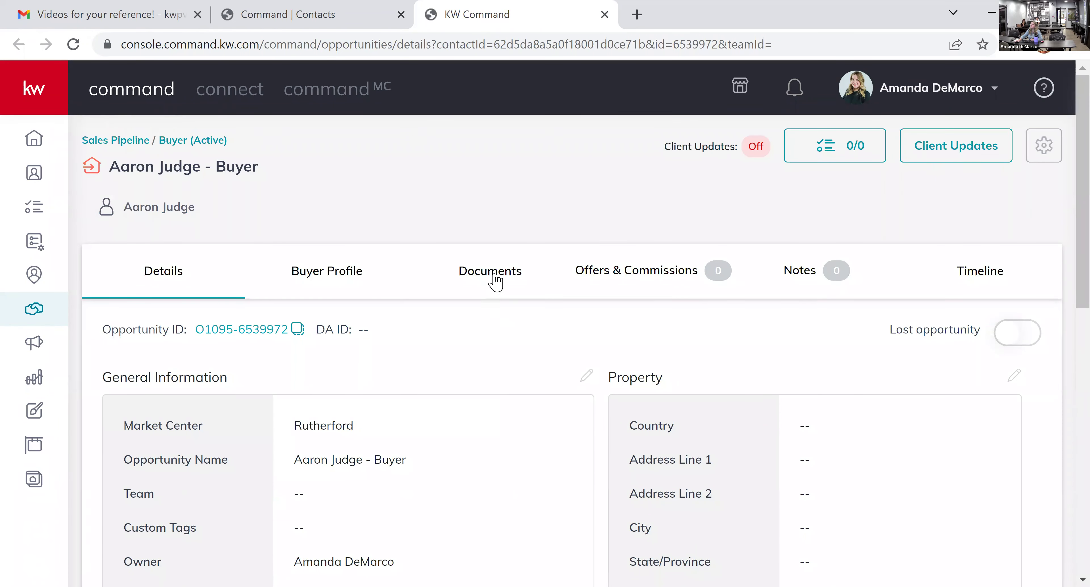
pyautogui.click(495, 279)
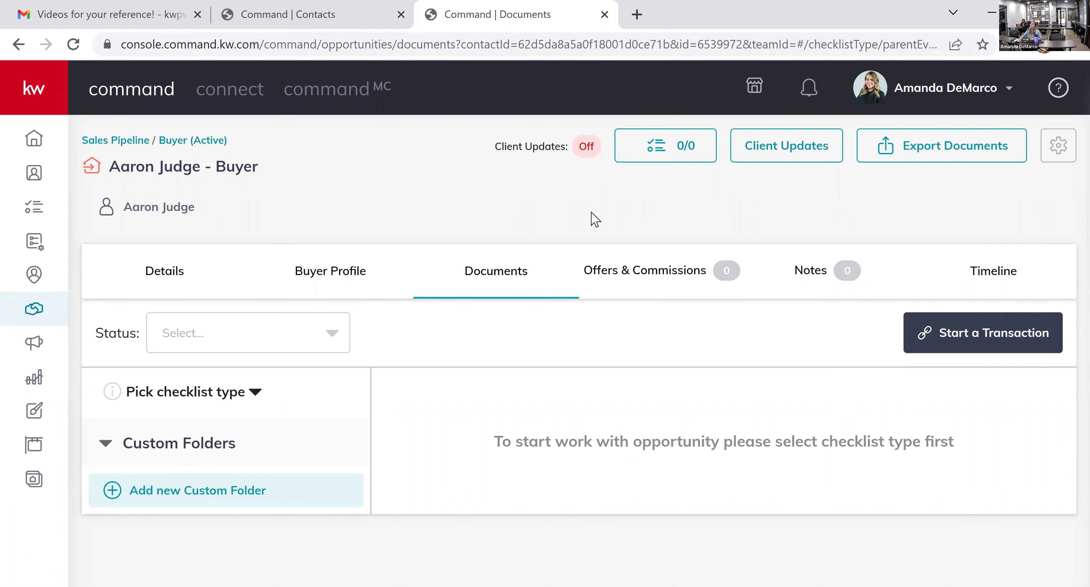
pyautogui.click(256, 392)
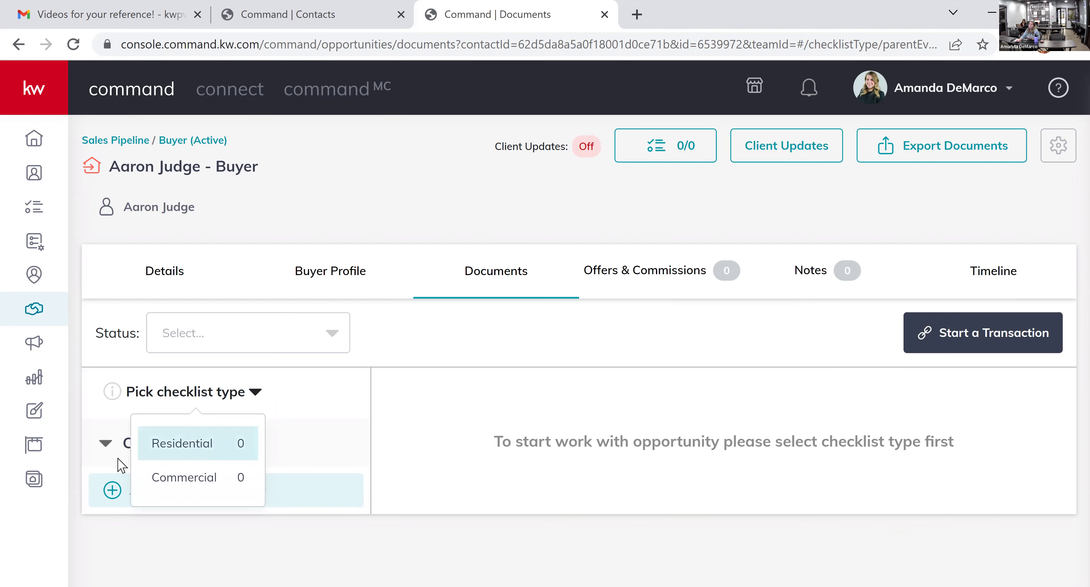
# - Set the opportunity's document checklist type to Residential
pyautogui.click(243, 443)
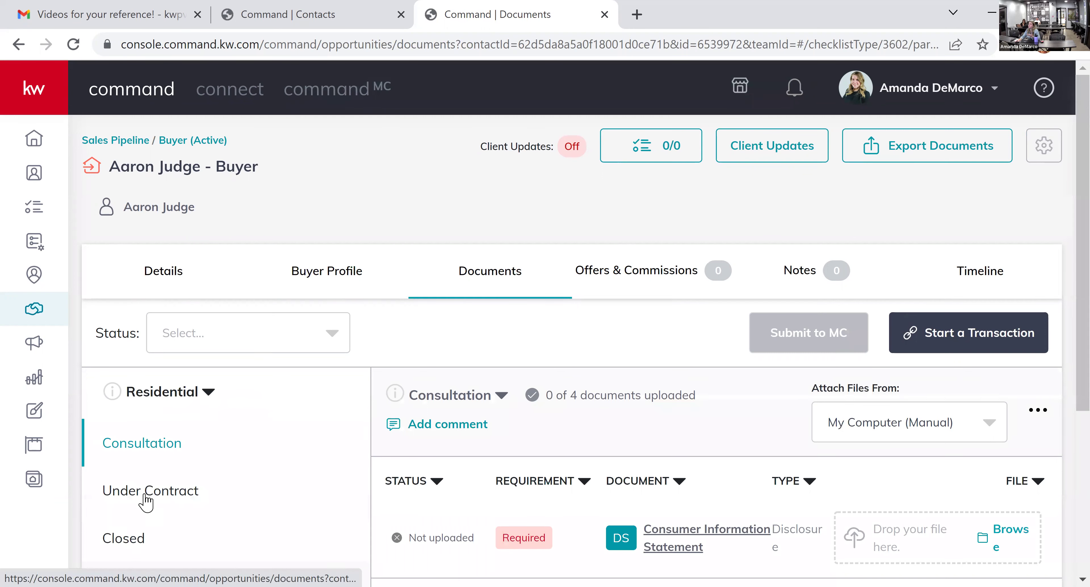
# - Glance at the Under Contract and Closed checklists, then show the Consultation stage's four required documents
pyautogui.scroll(-2, 416, 361)
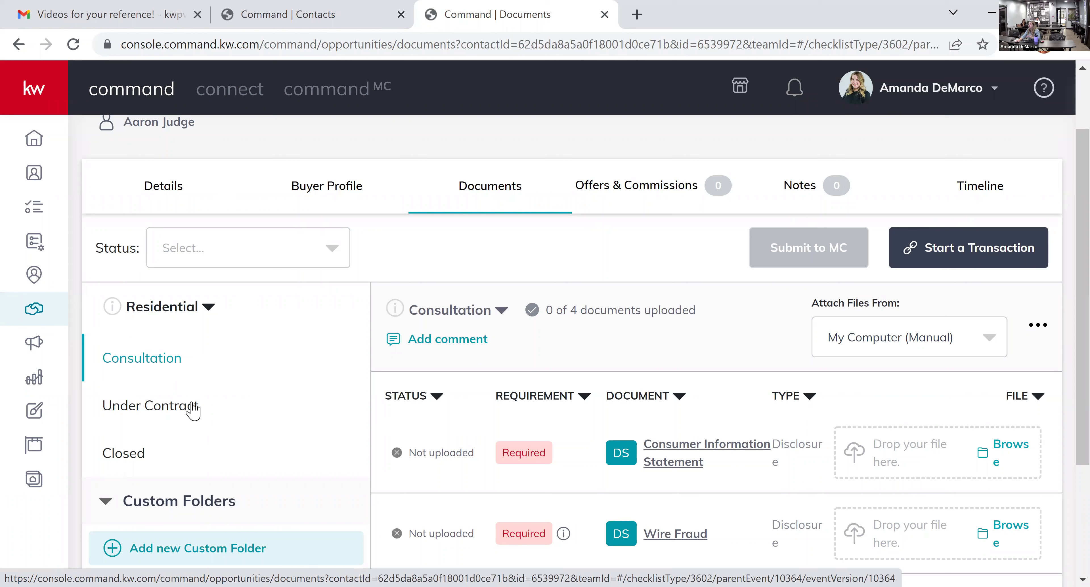
pyautogui.click(193, 410)
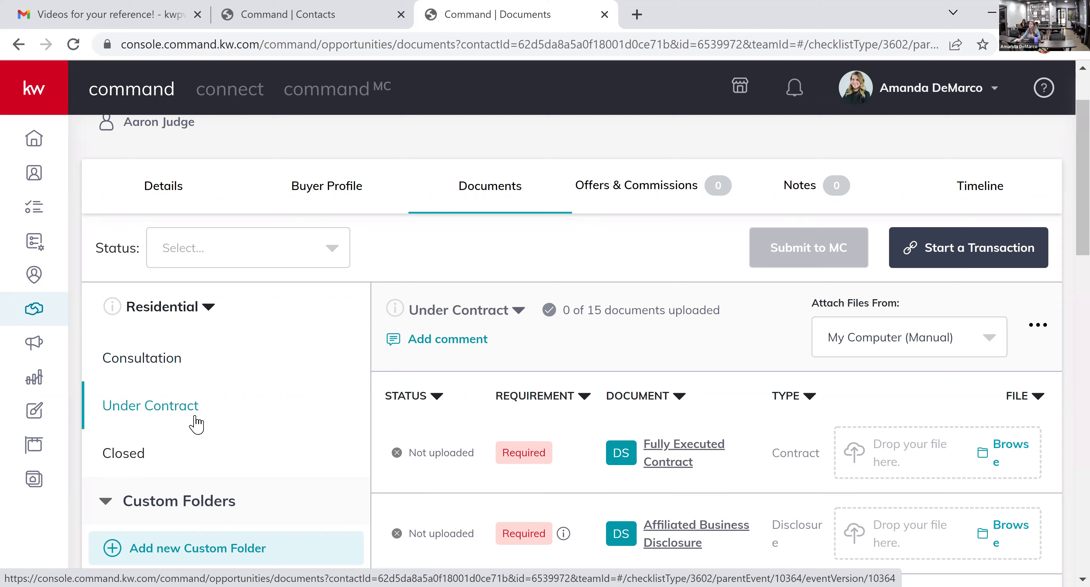
pyautogui.click(122, 459)
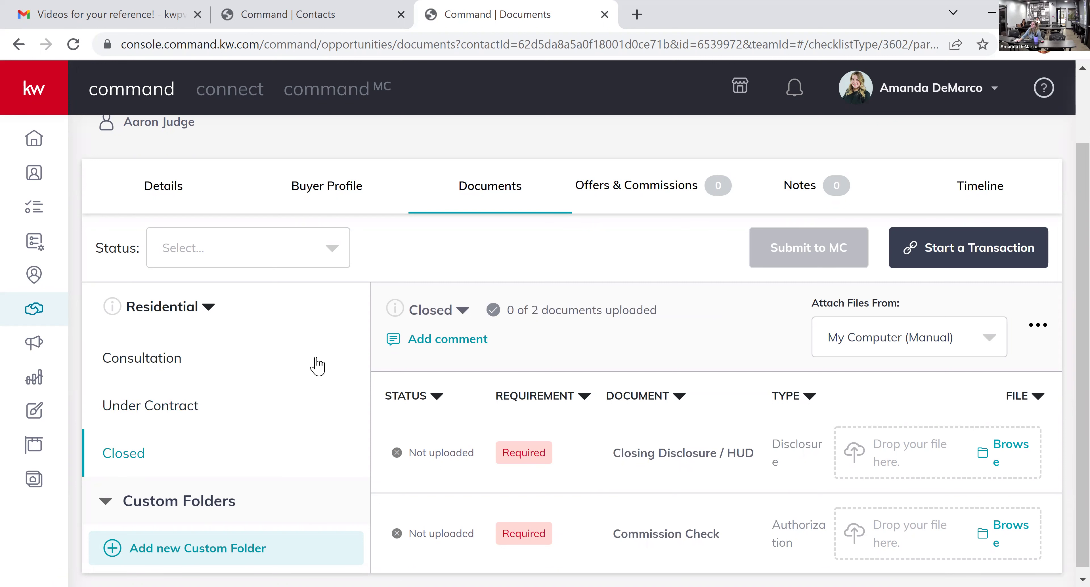
pyautogui.click(205, 359)
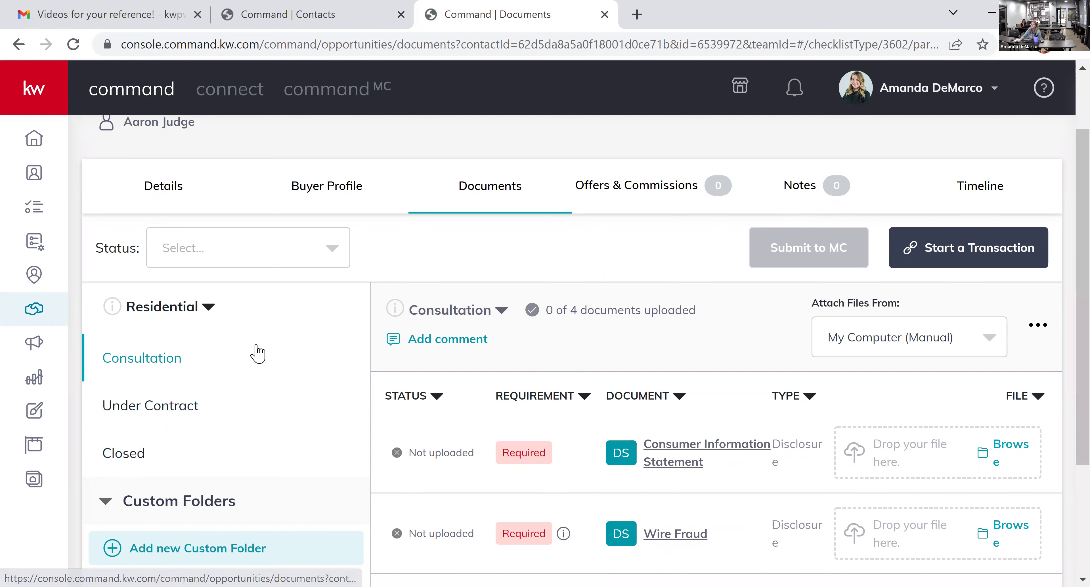
pyautogui.scroll(-2, 750, 343)
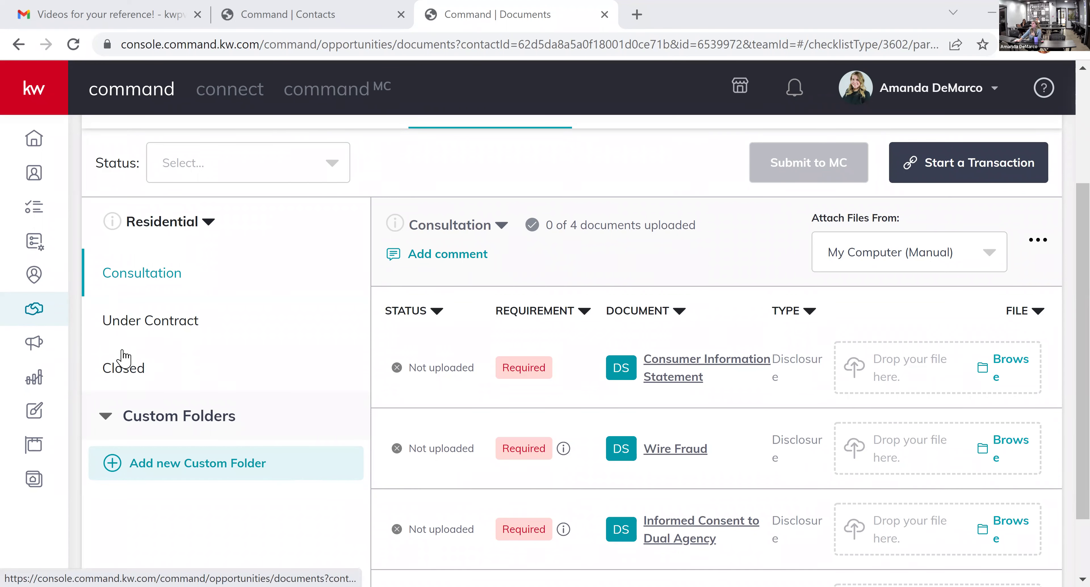
# - Switch the Residential checklist to the Under Contract stage with its 15 documents
pyautogui.scroll(-2, 594, 470)
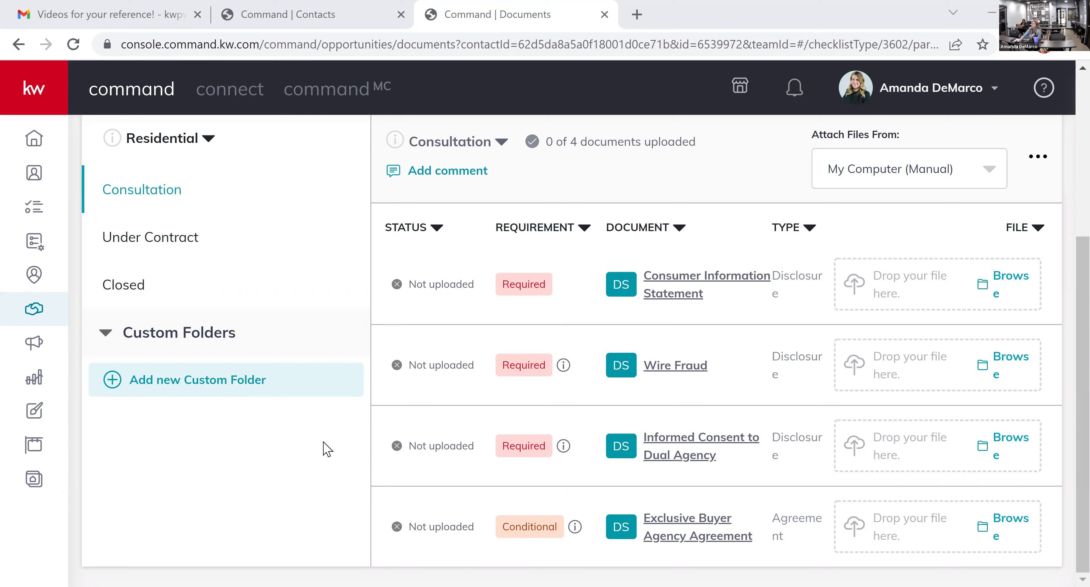
pyautogui.click(135, 240)
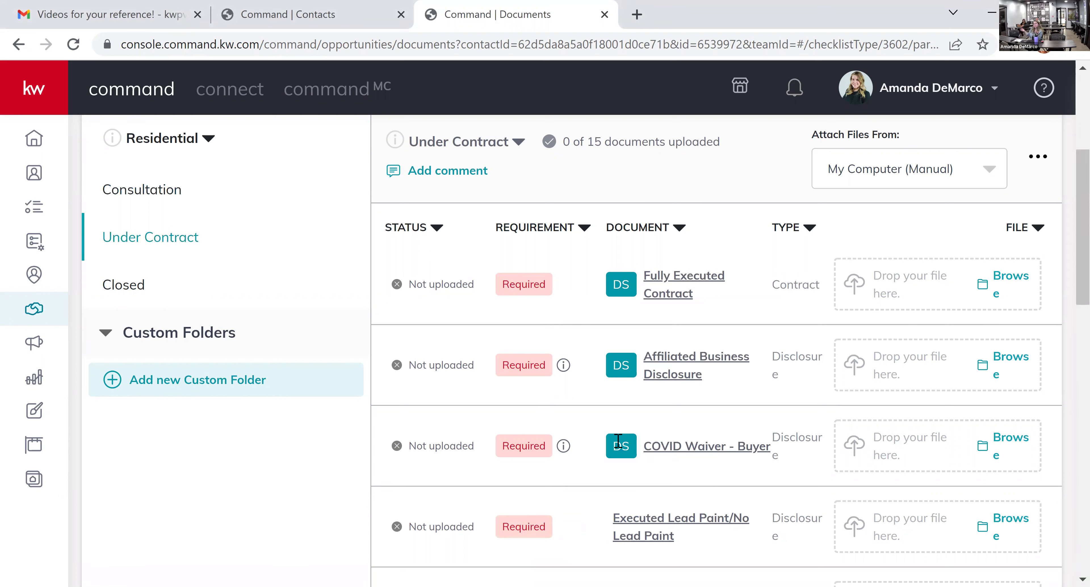
pyautogui.scroll(3, 625, 441)
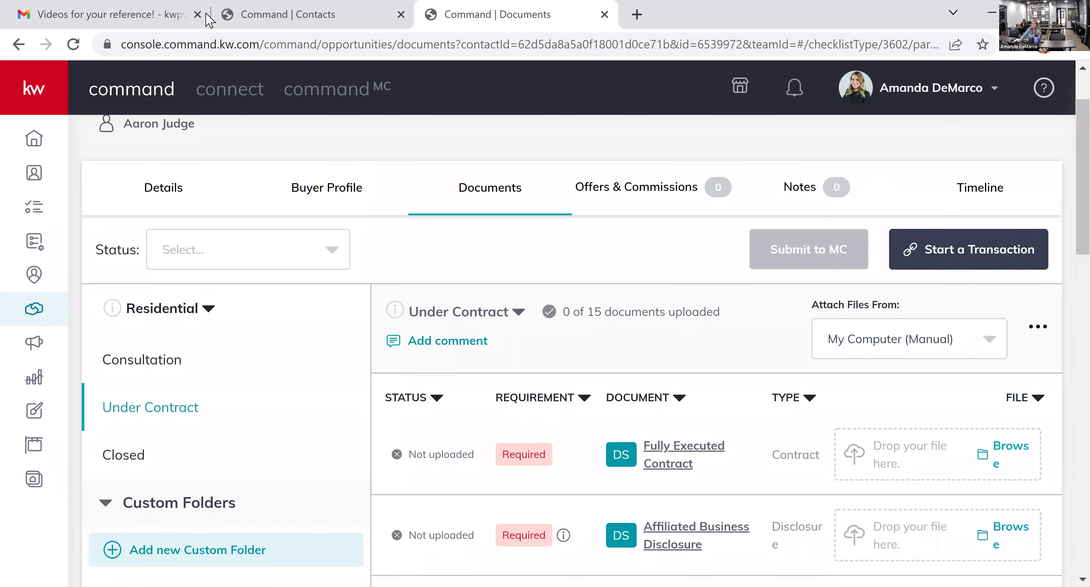
# - Check the Command & DocuSign Workflow image in Gmail, then start a transaction from the Buyer opportunity
pyautogui.hotkey('ctrl', 'Tab')
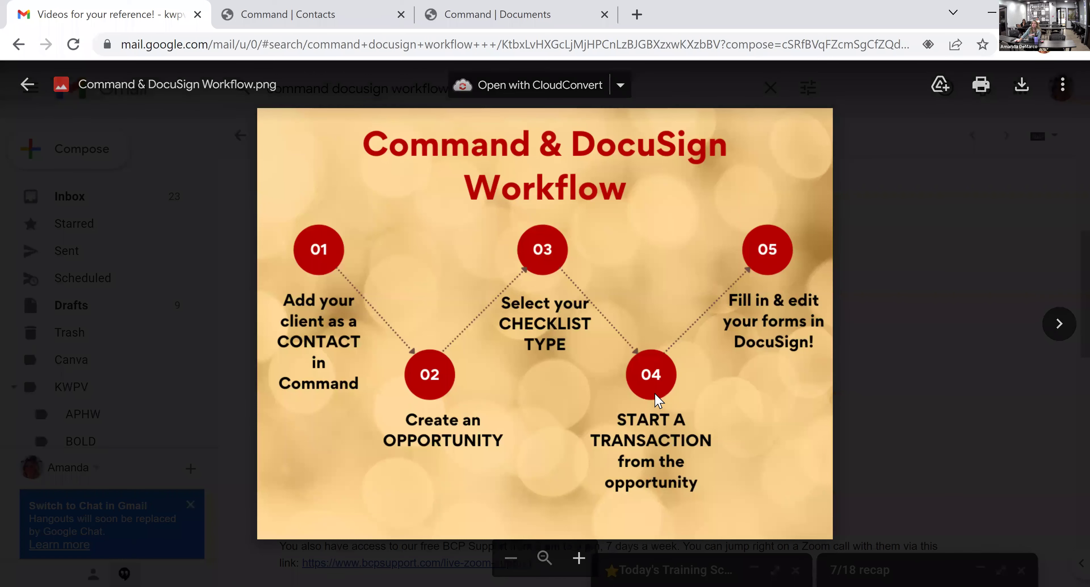
pyautogui.click(518, 10)
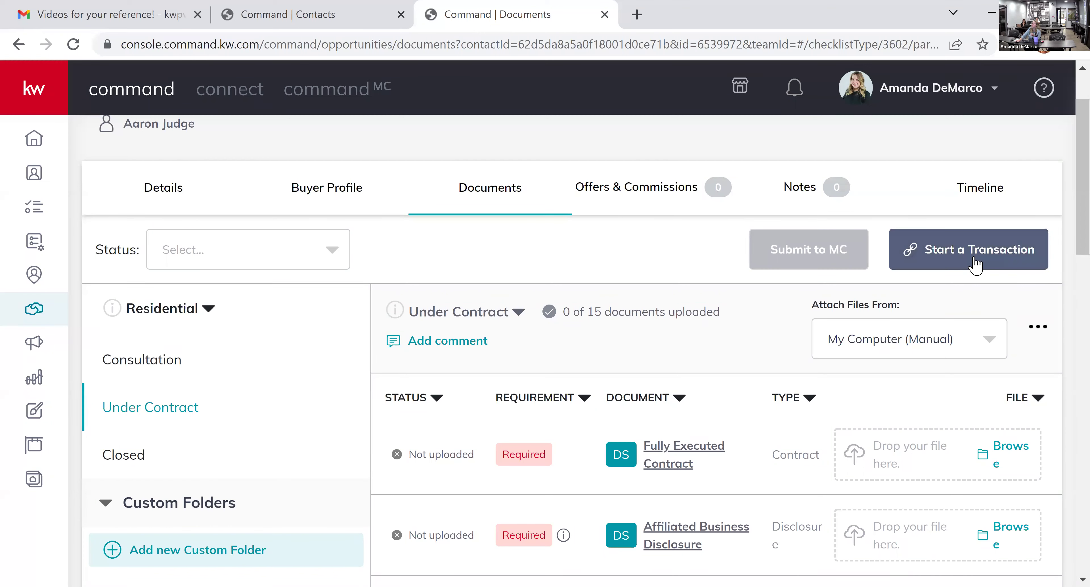
pyautogui.click(997, 254)
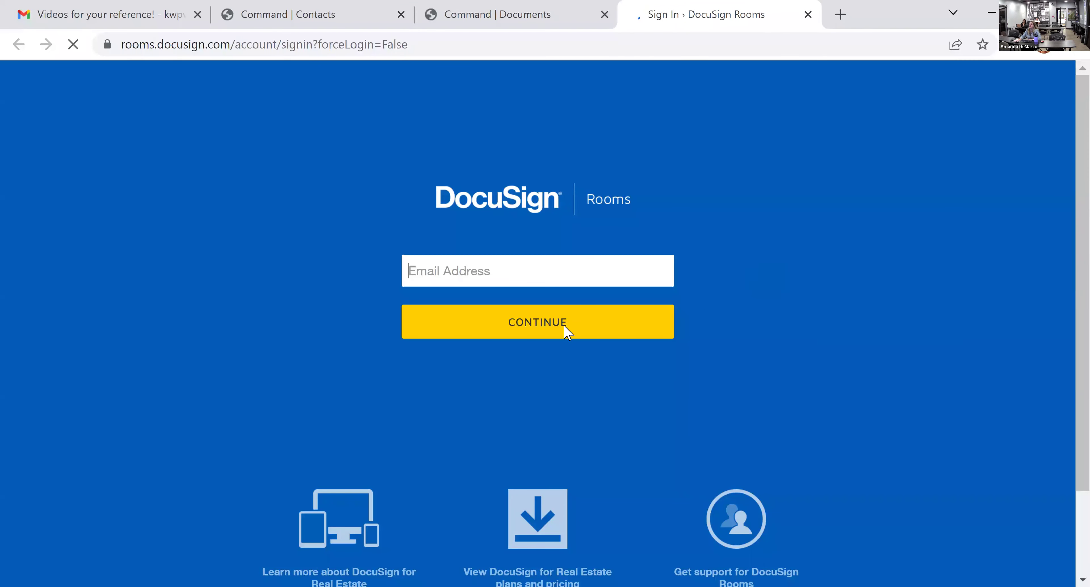
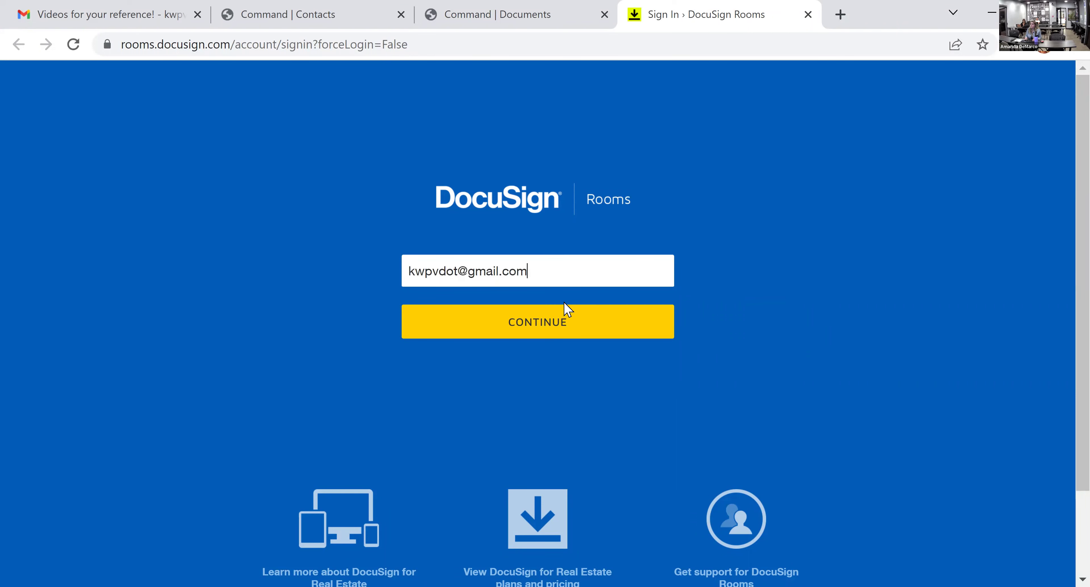
# - Sign in to DocuSign Rooms with the account e-mail address
pyautogui.click(565, 306)
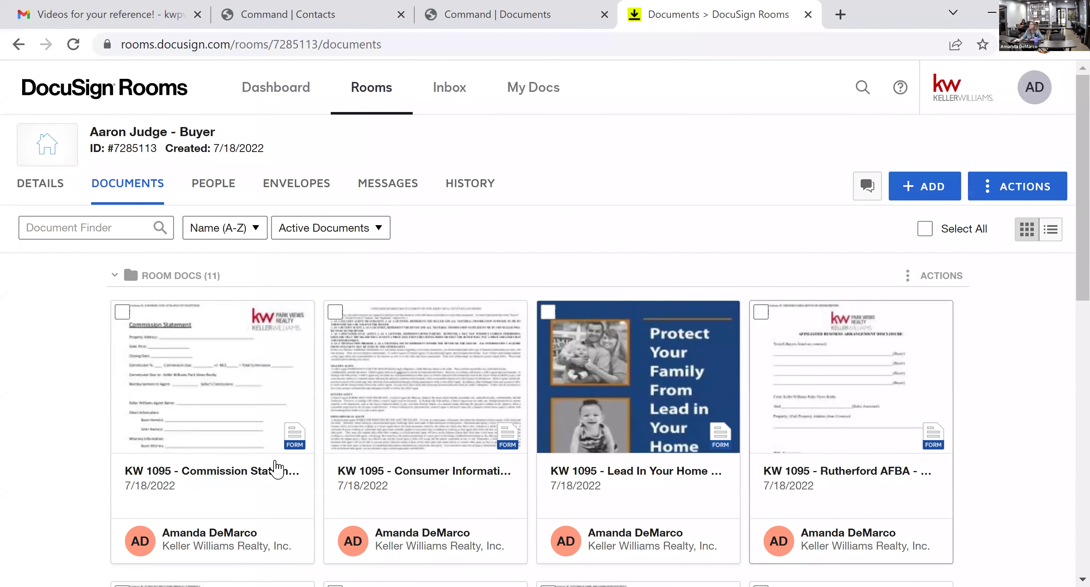
pyautogui.scroll(-4, 799, 470)
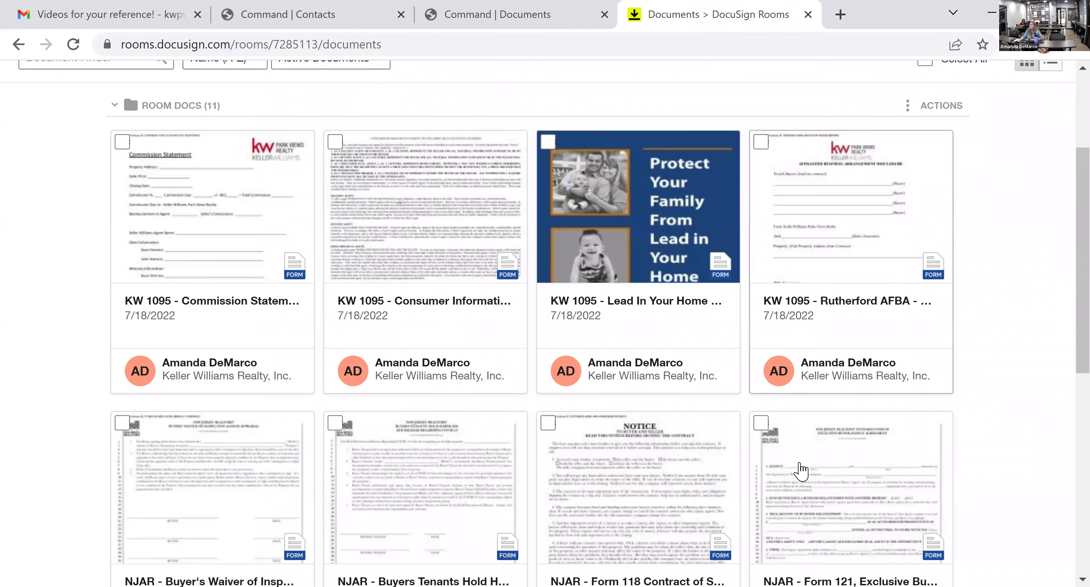
pyautogui.scroll(-2, 801, 470)
pyautogui.scroll(-8, 801, 470)
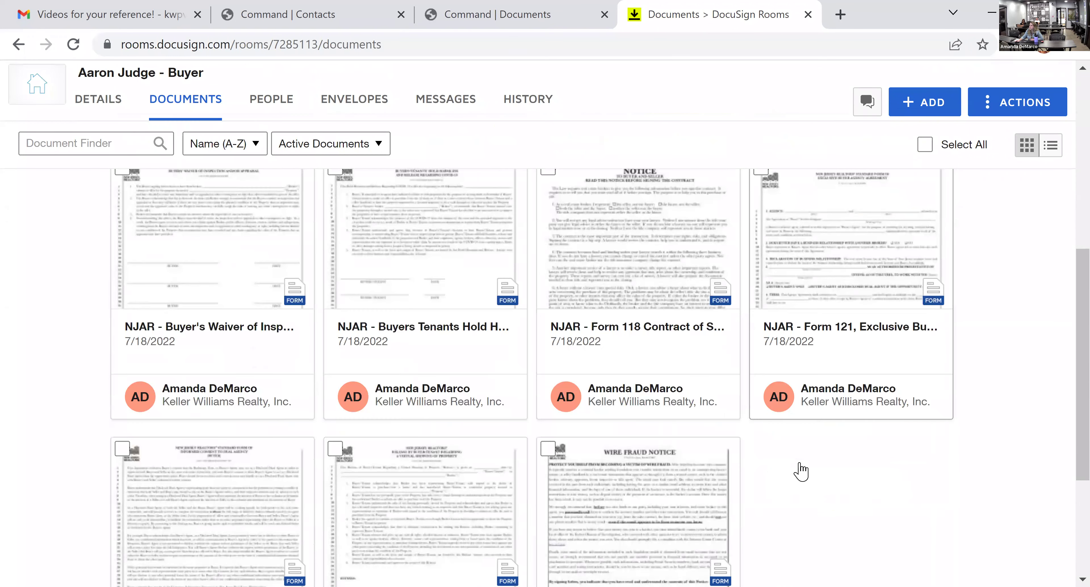
pyautogui.click(570, 19)
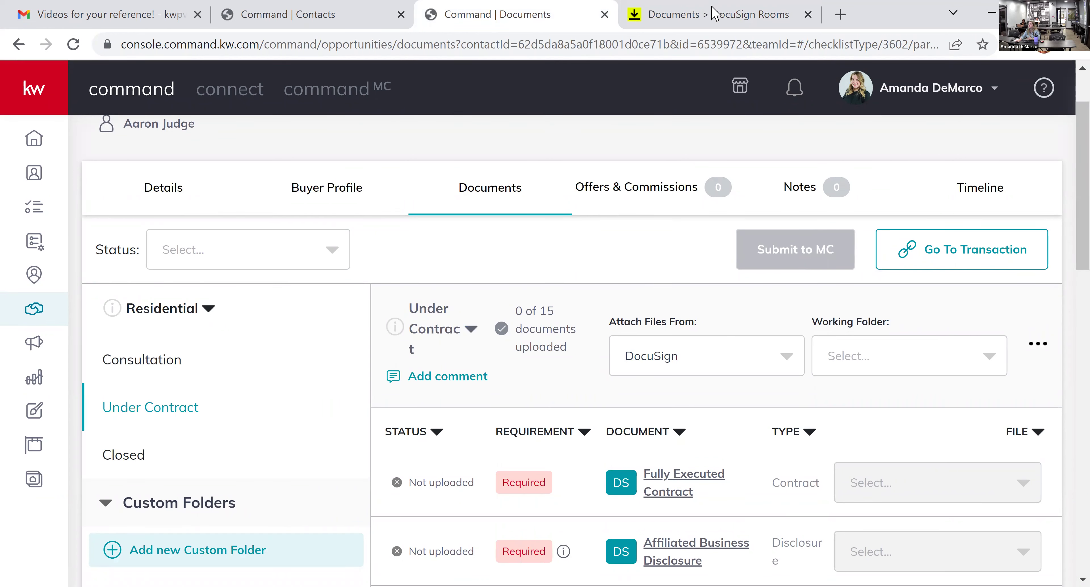
pyautogui.click(715, 14)
pyautogui.scroll(2, 837, 437)
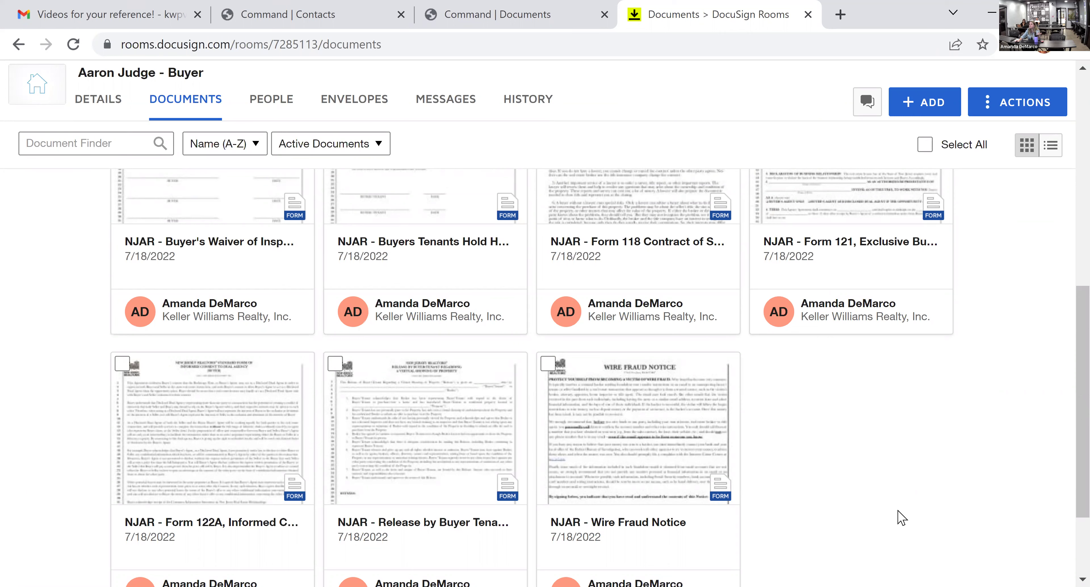
pyautogui.scroll(10, 901, 517)
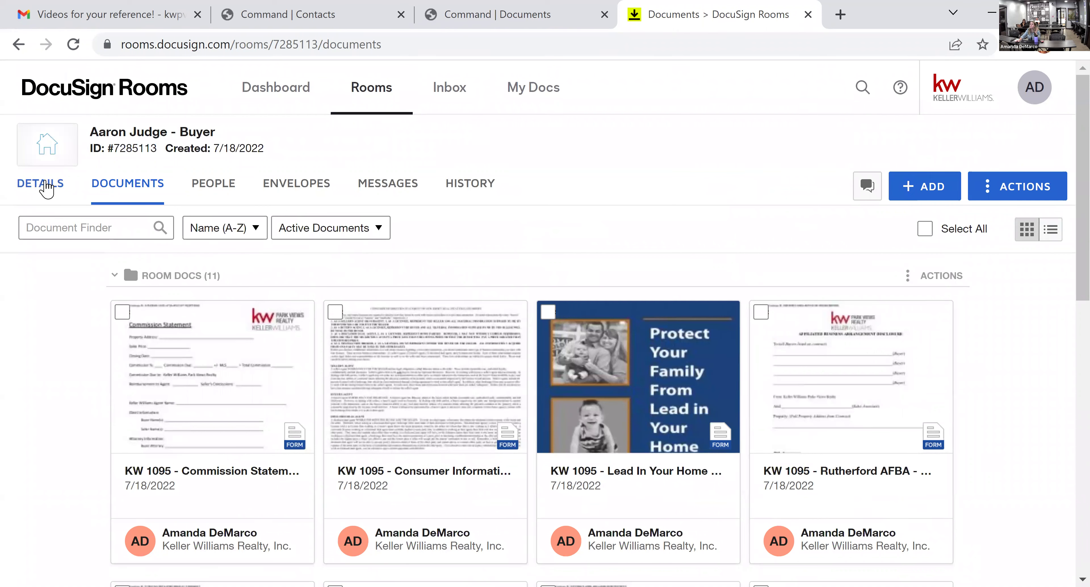
# - Scroll through the buyer room's details down to the Buyer 1 fields, then go back to Command's Under Contract documents
pyautogui.click(46, 188)
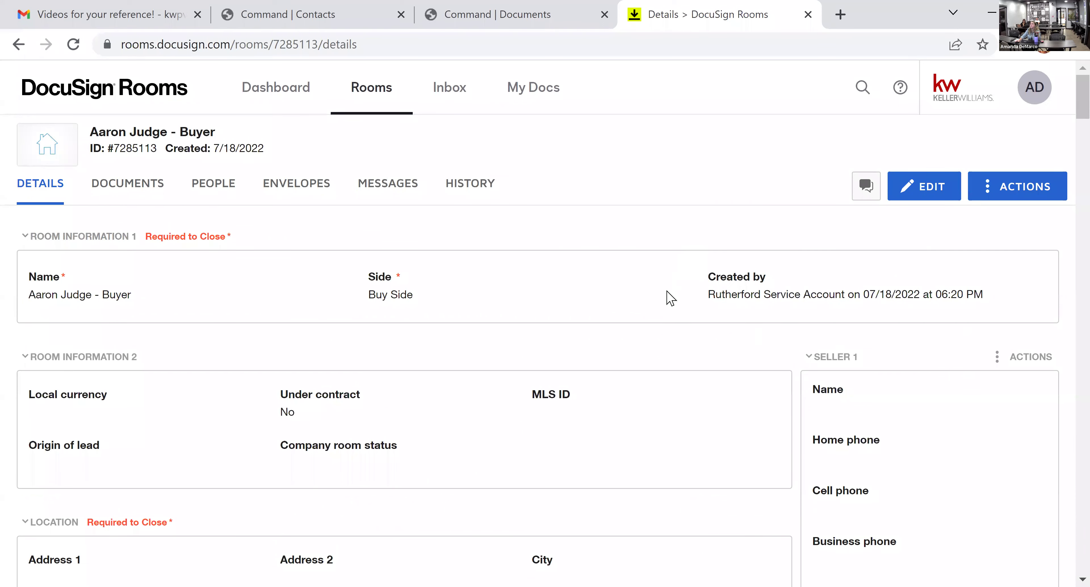
pyautogui.scroll(-2, 670, 304)
pyautogui.scroll(-10, 670, 306)
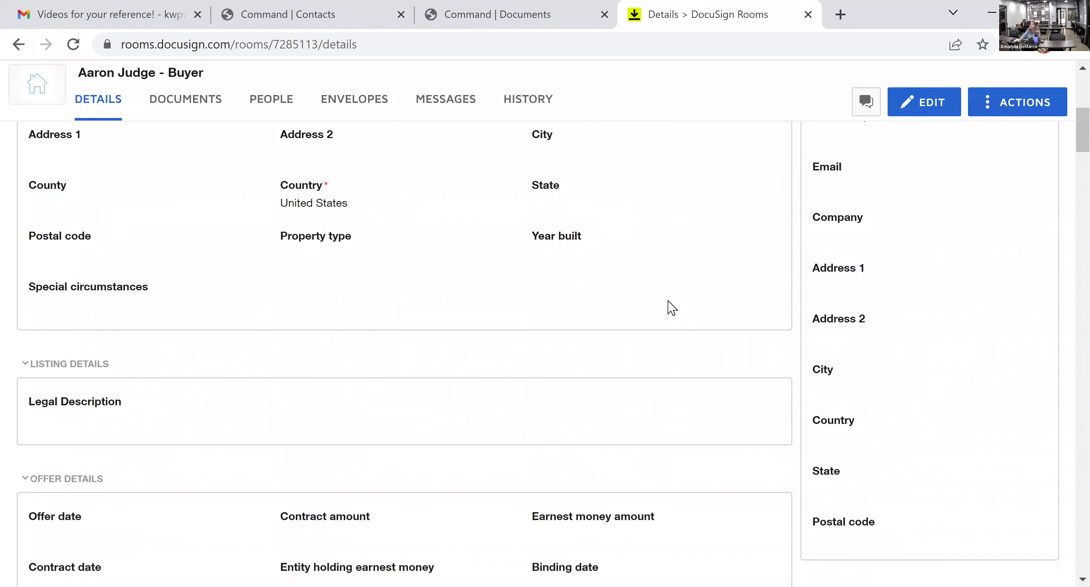
pyautogui.scroll(-8, 741, 339)
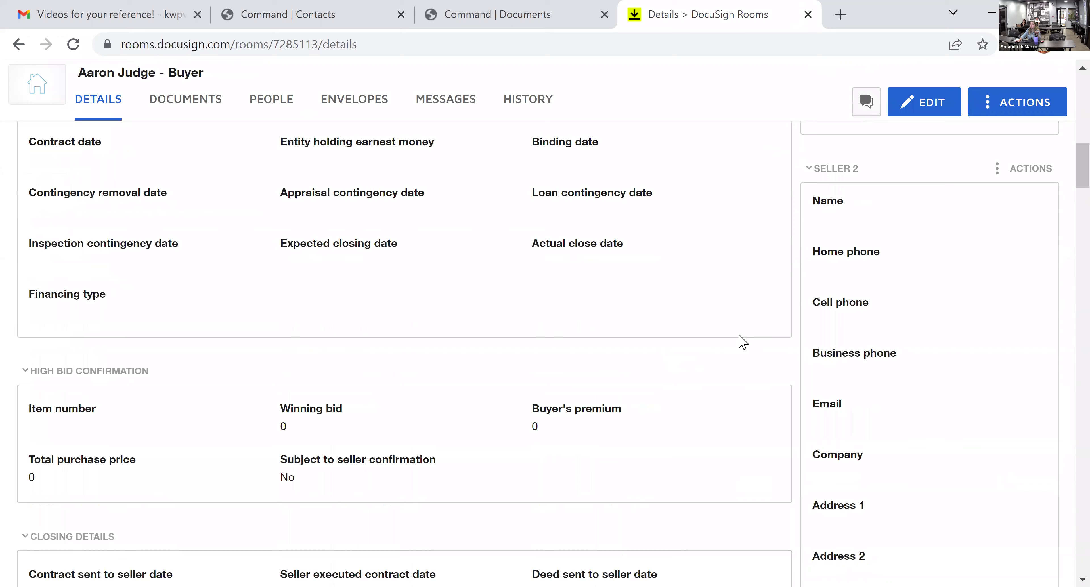
pyautogui.scroll(-14, 743, 342)
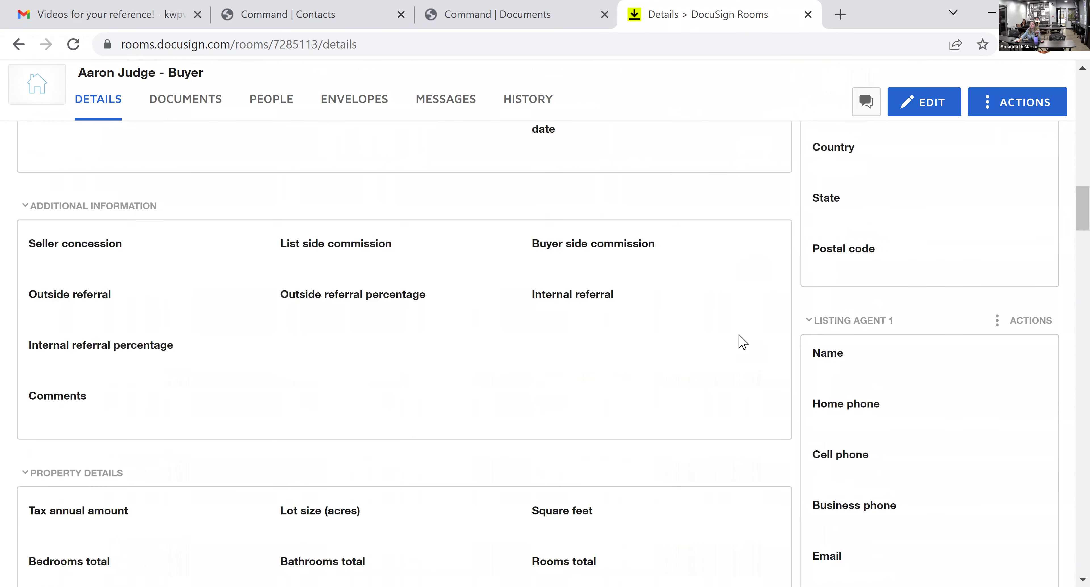
pyautogui.scroll(-18, 811, 348)
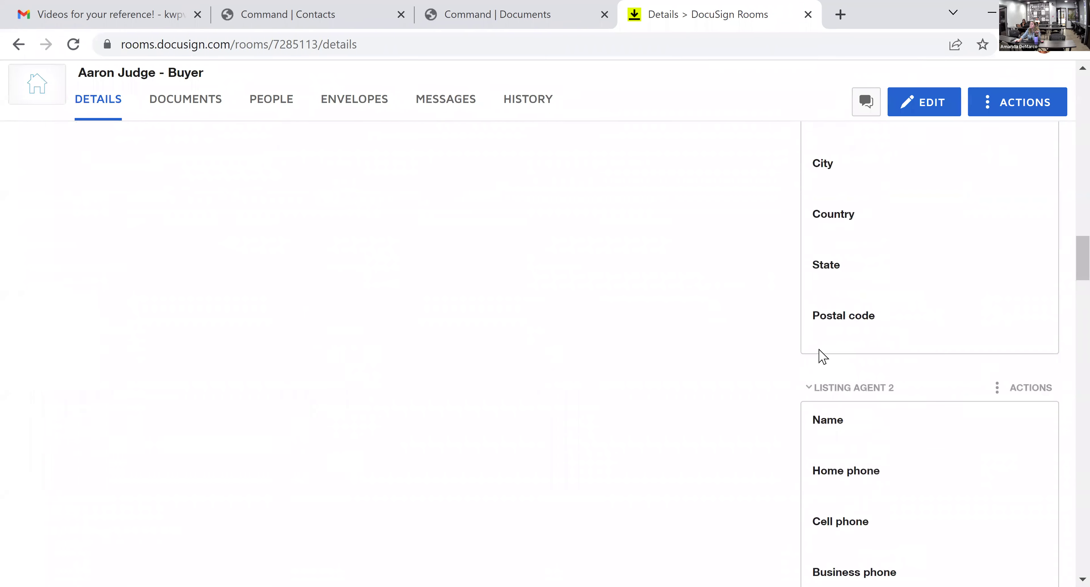
pyautogui.scroll(-14, 822, 357)
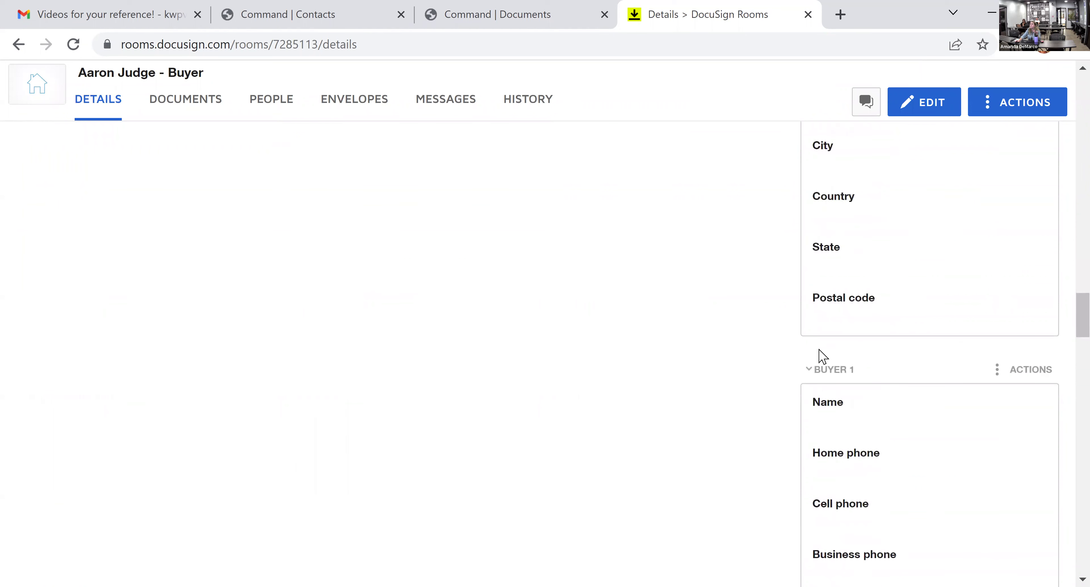
pyautogui.scroll(-18, 822, 356)
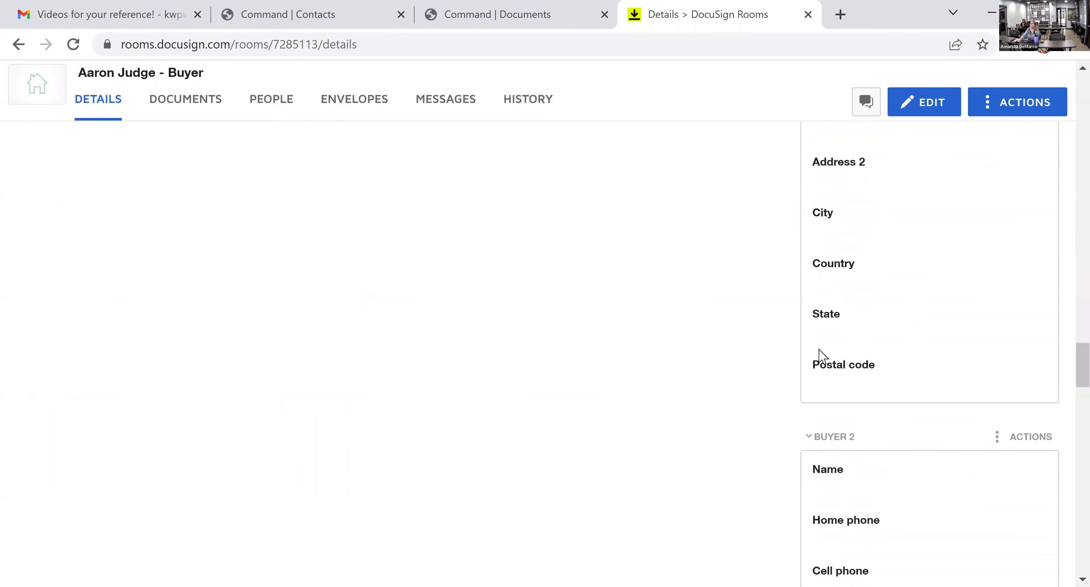
pyautogui.scroll(-6, 821, 360)
pyautogui.scroll(18, 821, 360)
pyautogui.scroll(8, 822, 366)
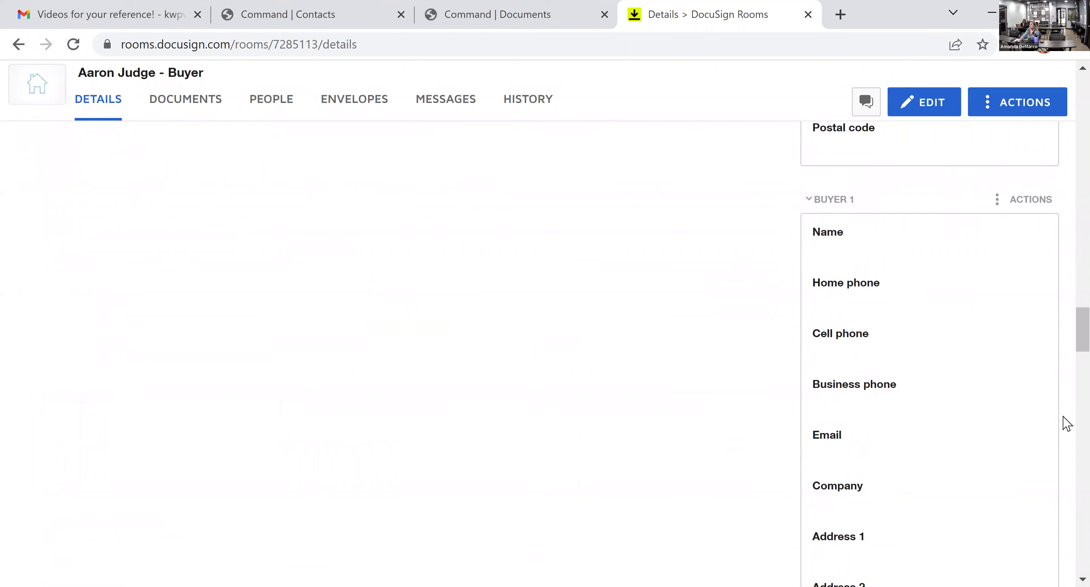
pyautogui.click(541, 22)
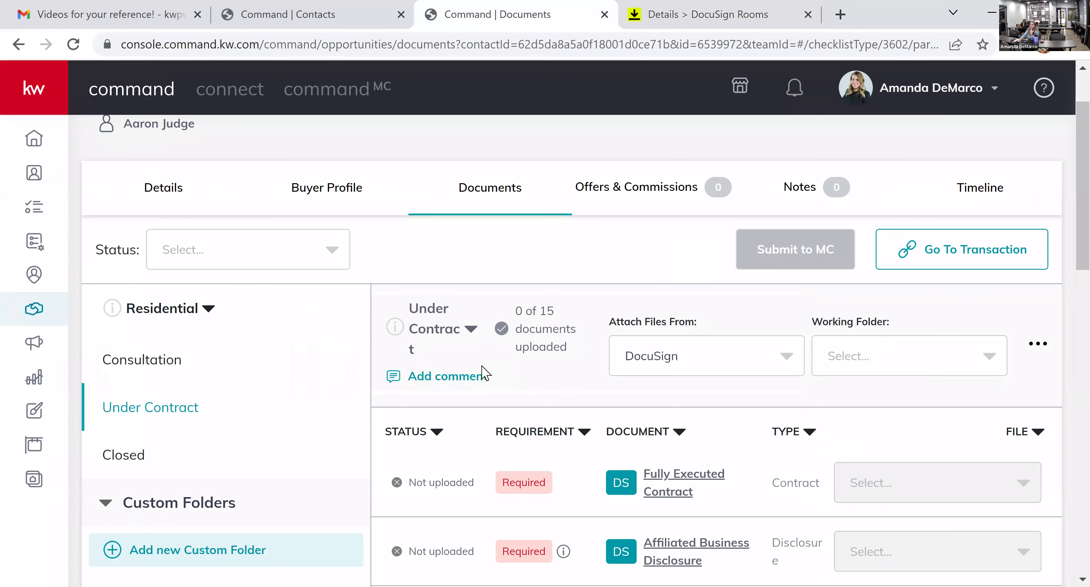
# - Sync the Buyer opportunity's transaction information to its DocuSign room with Update
pyautogui.click(313, 220)
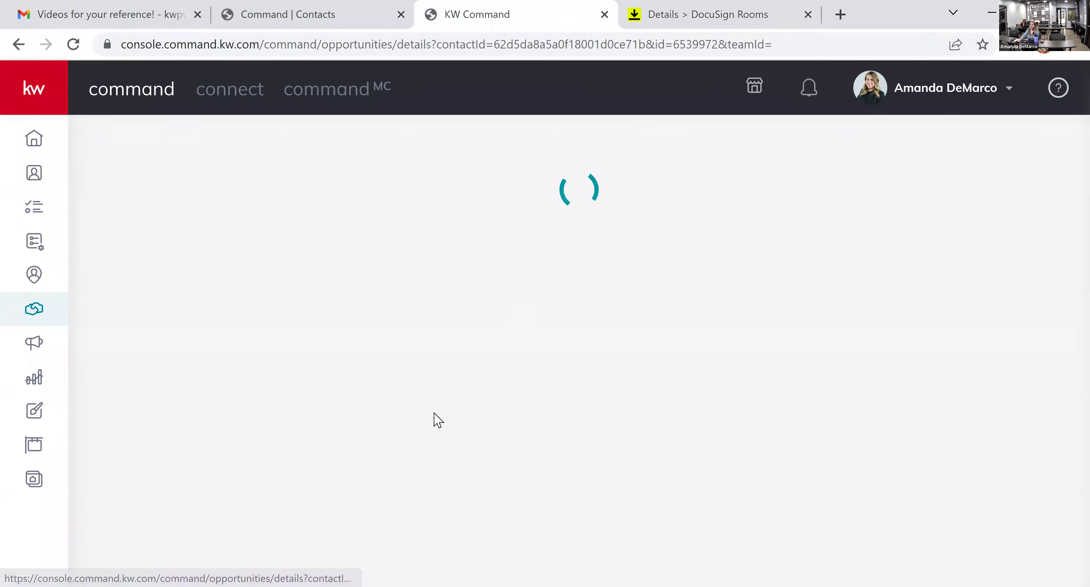
pyautogui.scroll(-10, 572, 360)
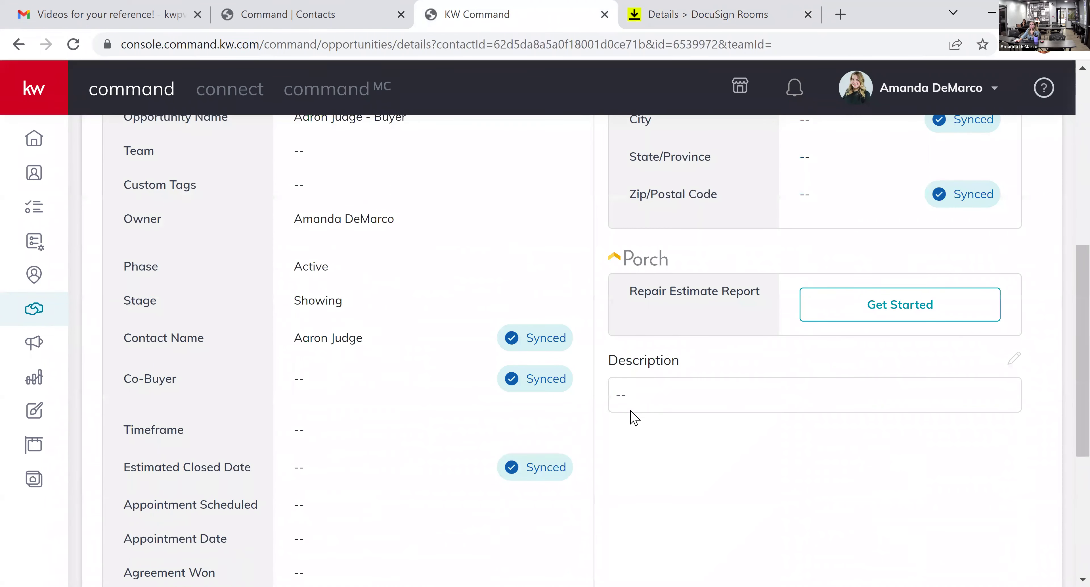
pyautogui.scroll(10, 634, 422)
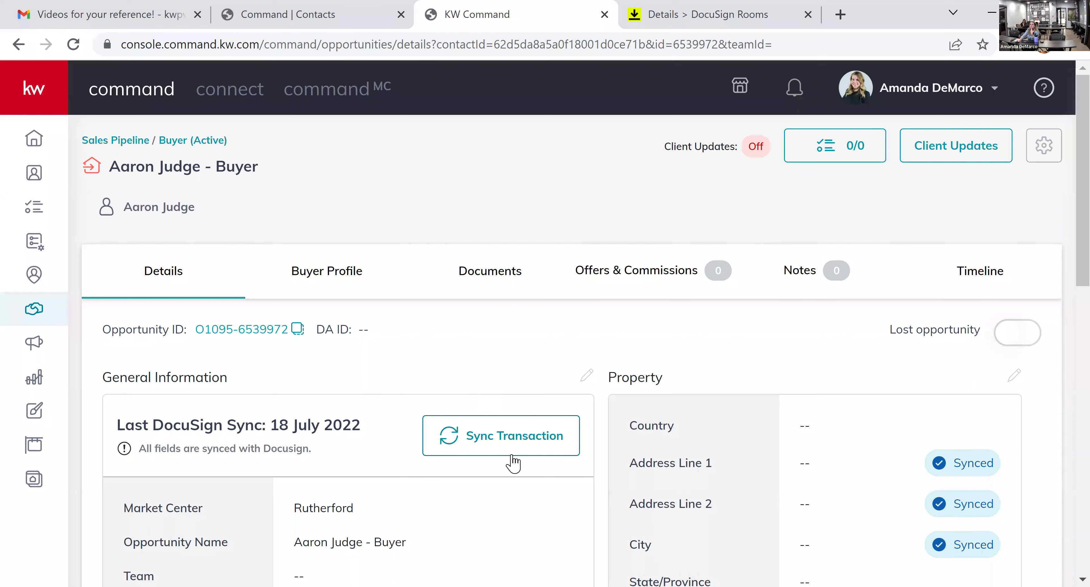
pyautogui.click(545, 443)
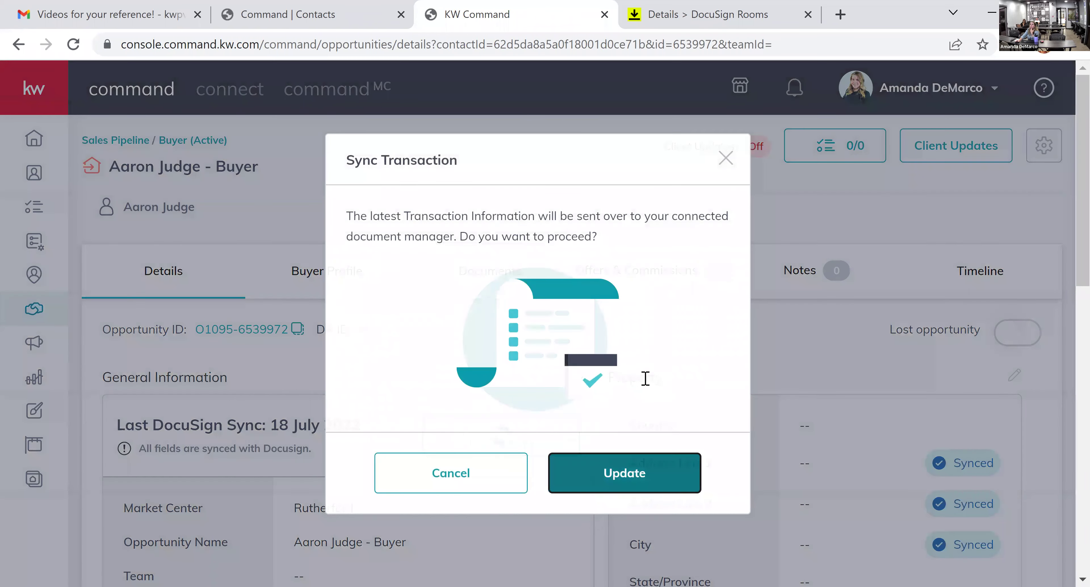
pyautogui.click(630, 469)
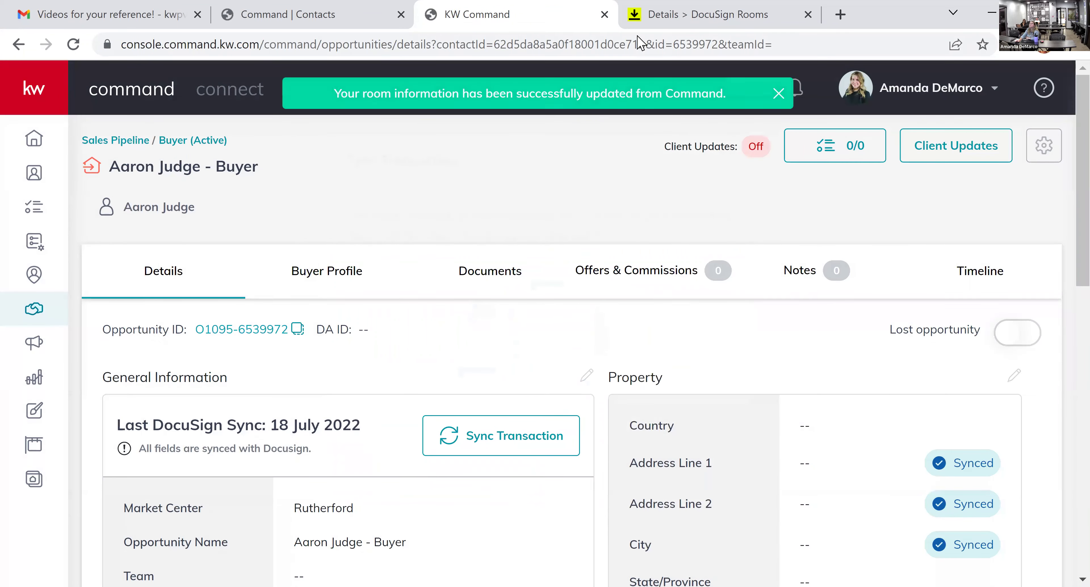
pyautogui.click(703, 15)
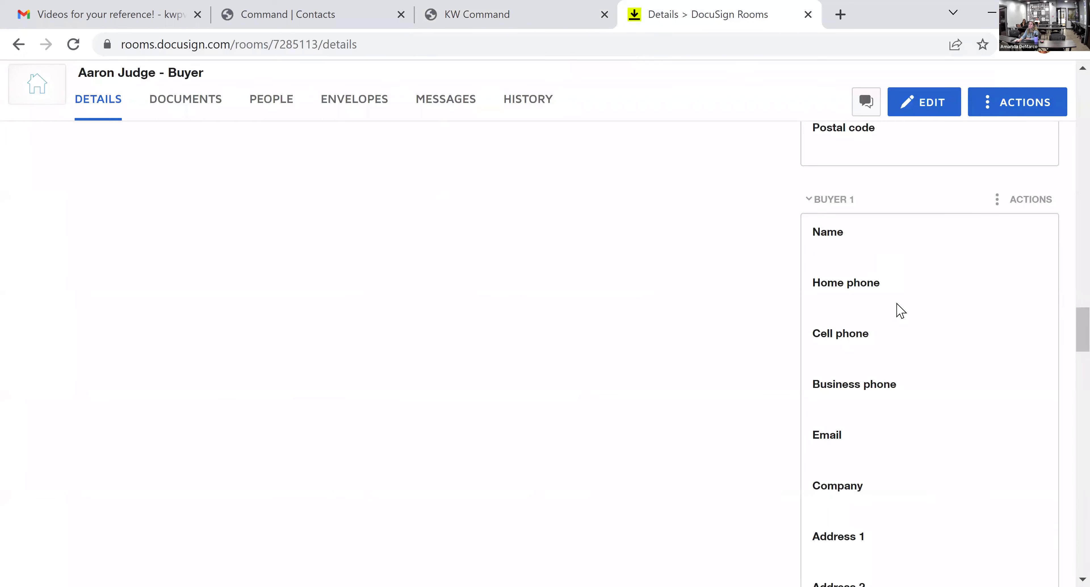
# - Reload the buyer room past the service-unavailable error until its 11 room documents appear
pyautogui.click(73, 44)
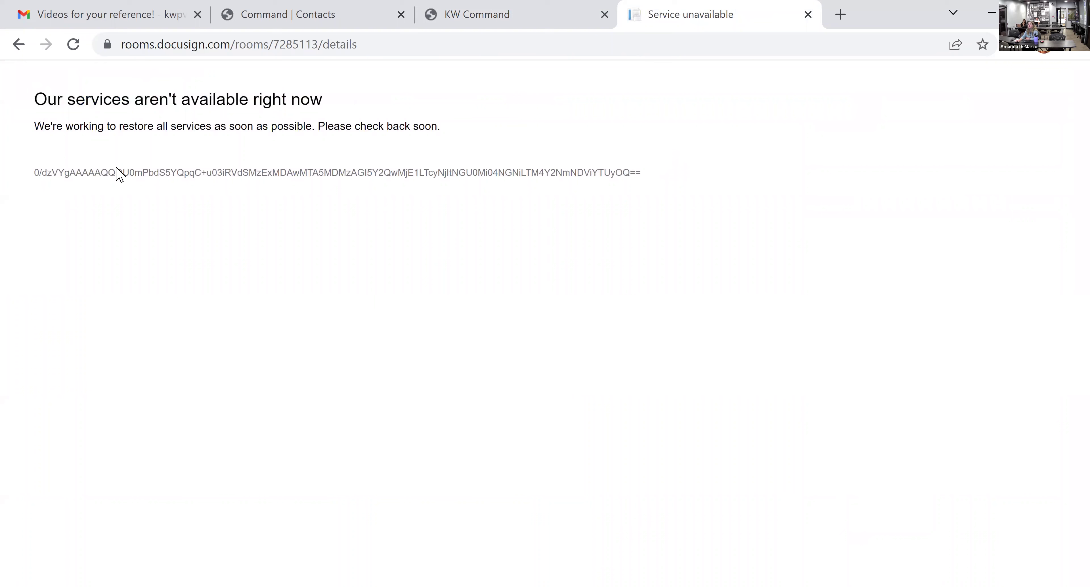
pyautogui.click(17, 42)
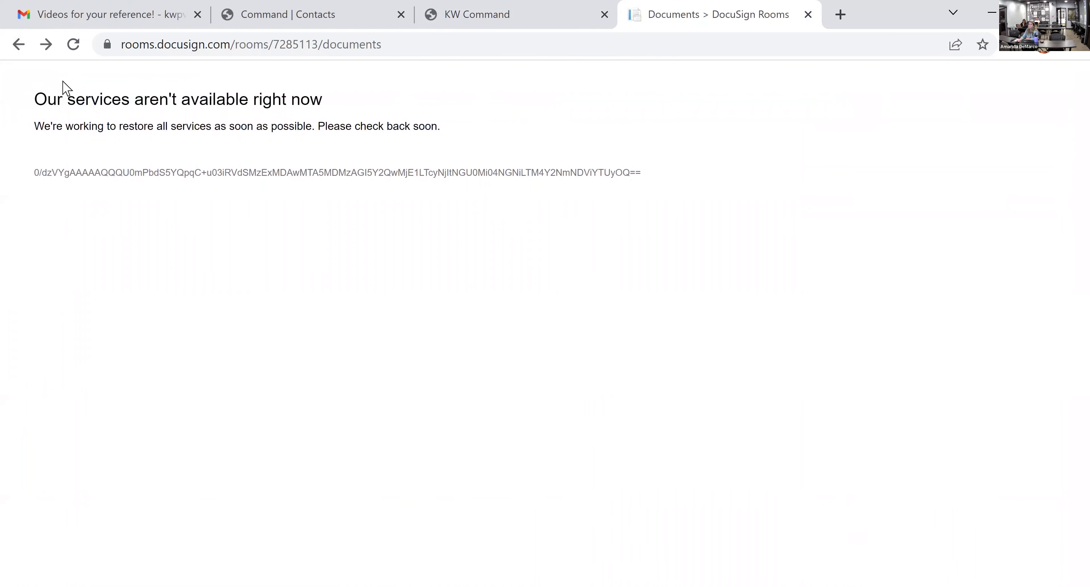
pyautogui.click(73, 44)
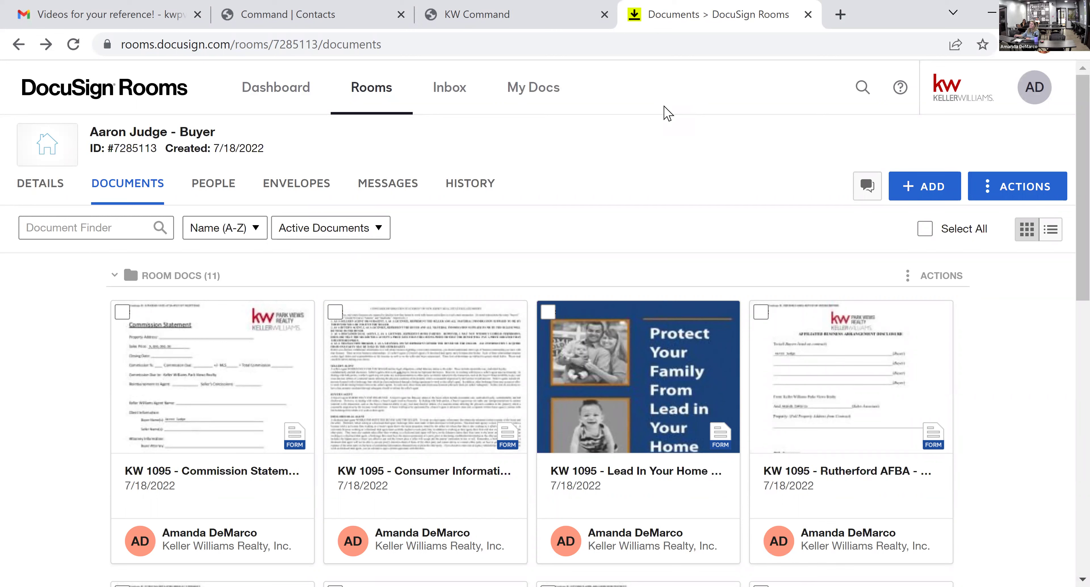
pyautogui.scroll(-4, 709, 209)
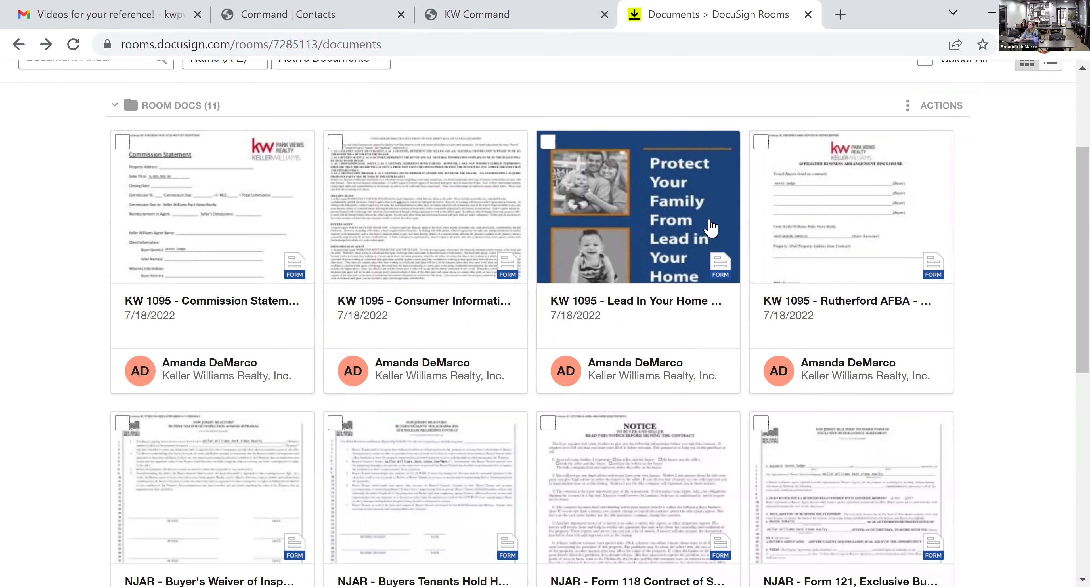
pyautogui.scroll(-6, 993, 408)
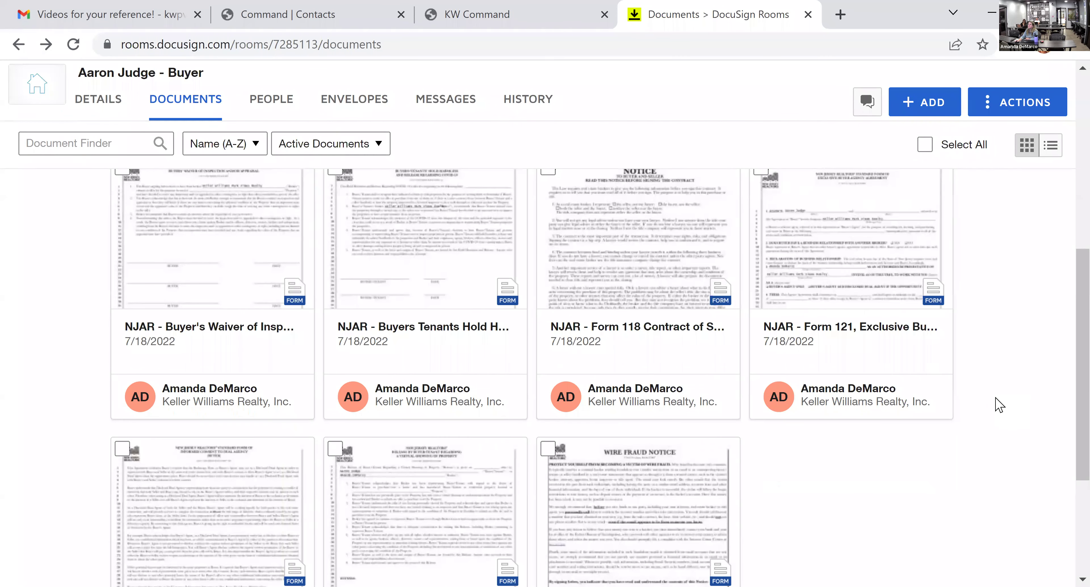
pyautogui.scroll(6, 992, 407)
pyautogui.click(51, 192)
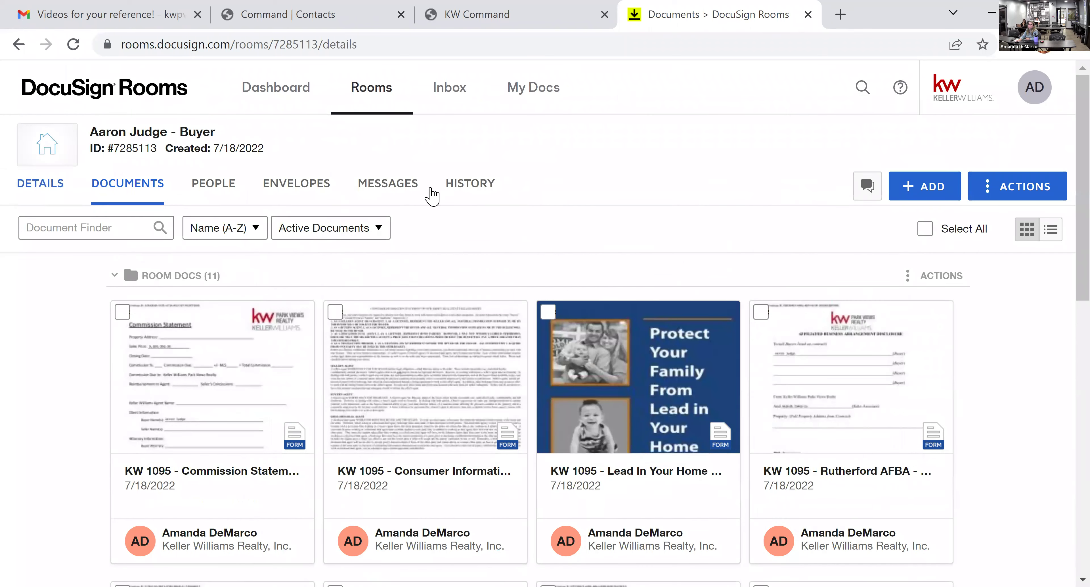
# - Check the $9,000,000.00 contract amount and confirm Buyer 1's synced name and e-mail in the room details
pyautogui.scroll(-8, 691, 361)
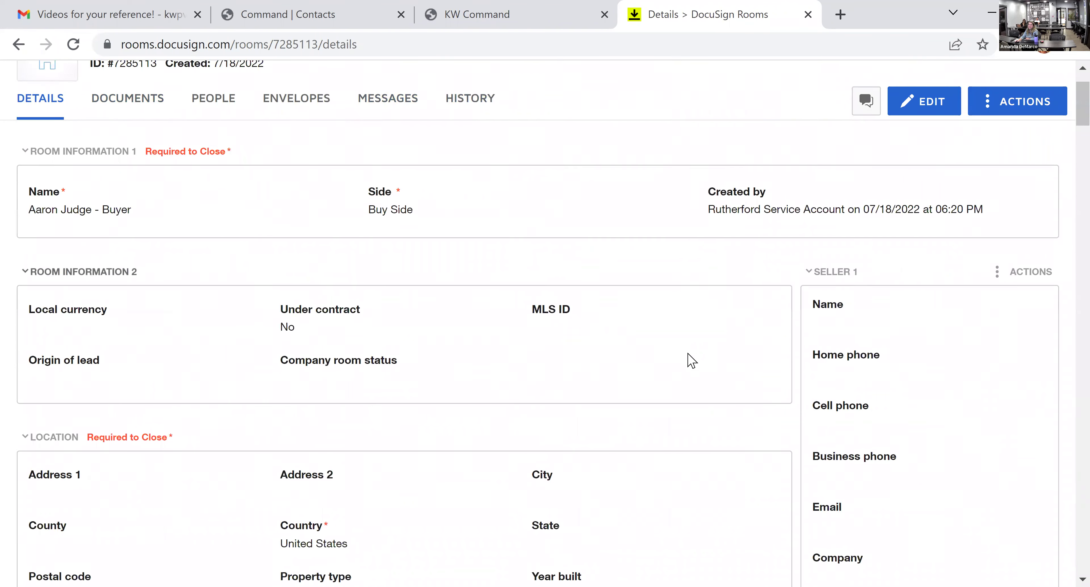
pyautogui.scroll(-5, 749, 366)
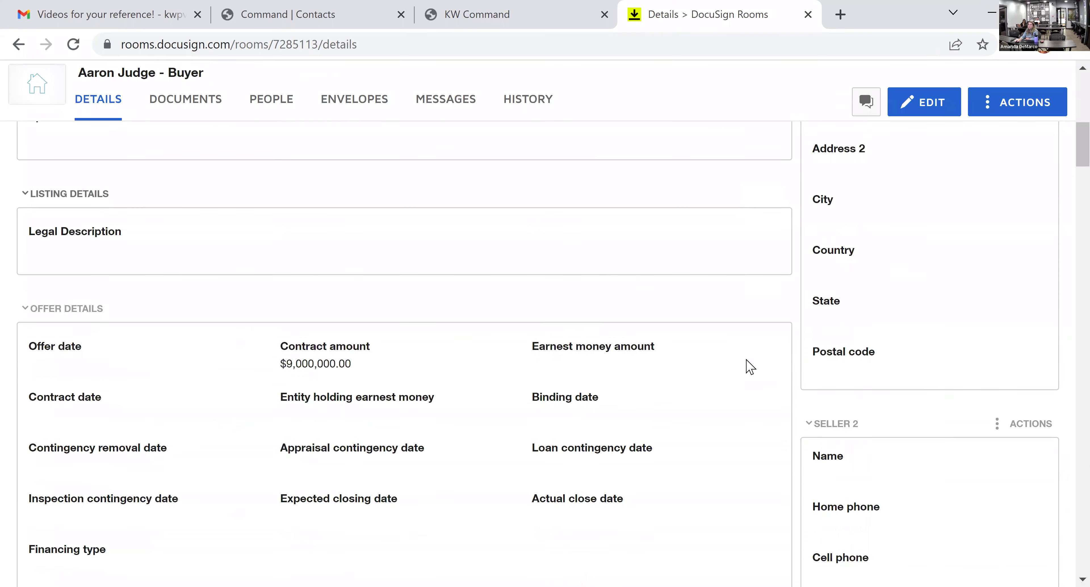
pyautogui.moveTo(350, 281); pyautogui.dragTo(275, 282)
pyautogui.click(378, 283)
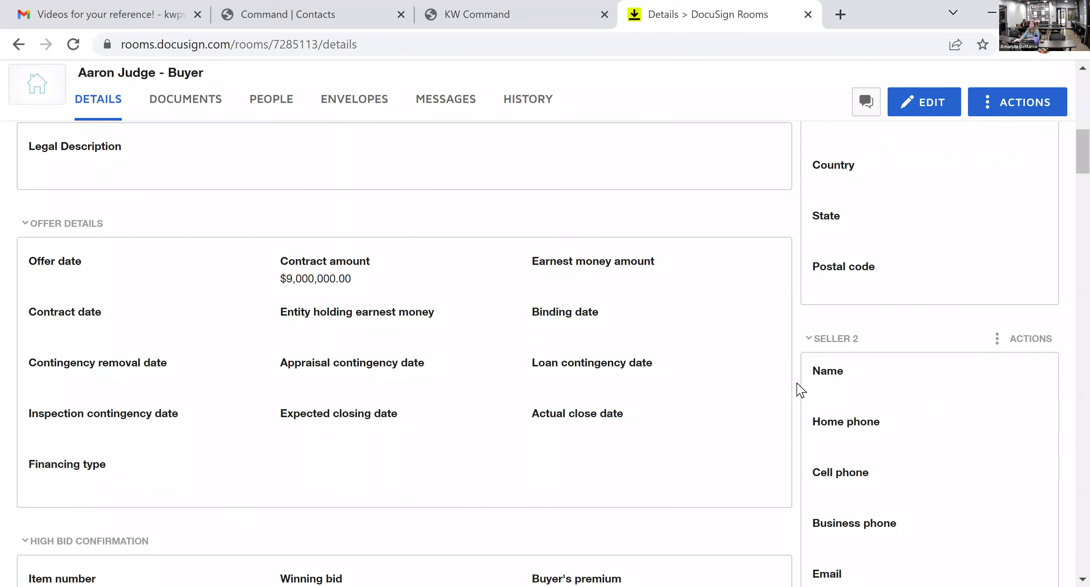
pyautogui.scroll(-2, 800, 392)
pyautogui.scroll(-15, 800, 392)
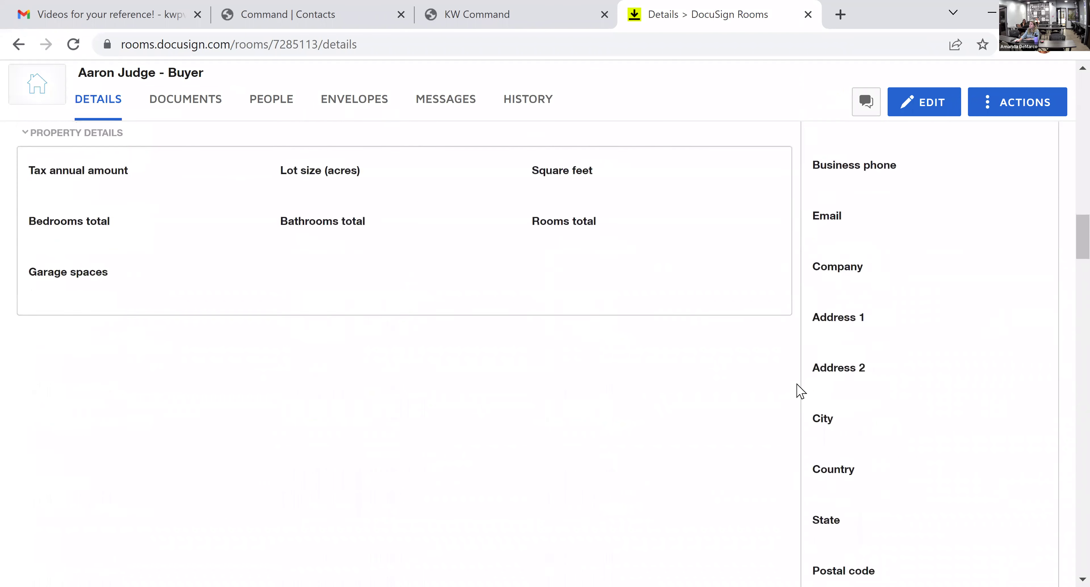
pyautogui.scroll(-14, 800, 392)
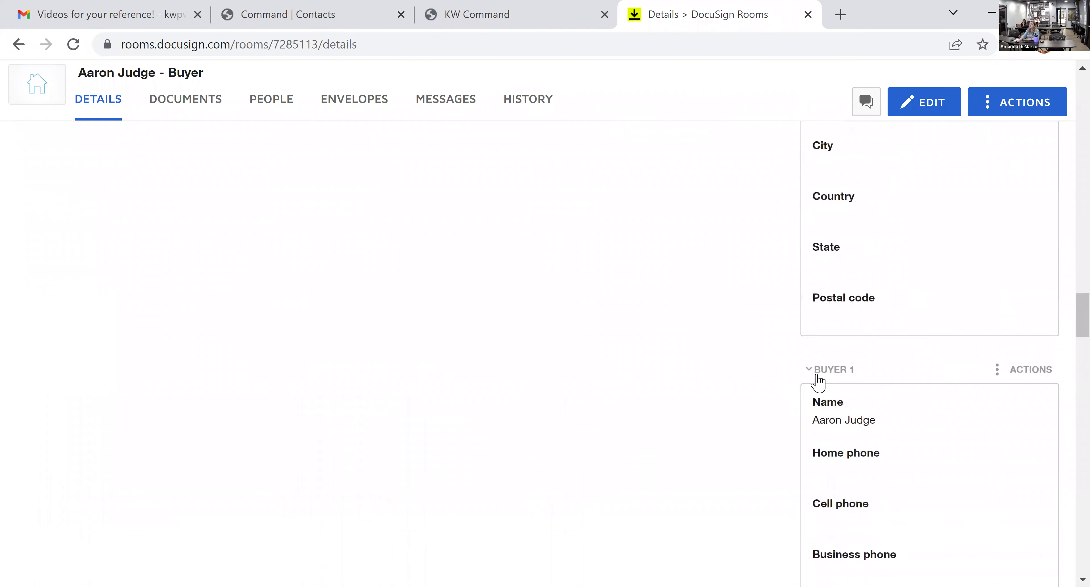
pyautogui.scroll(-4, 838, 380)
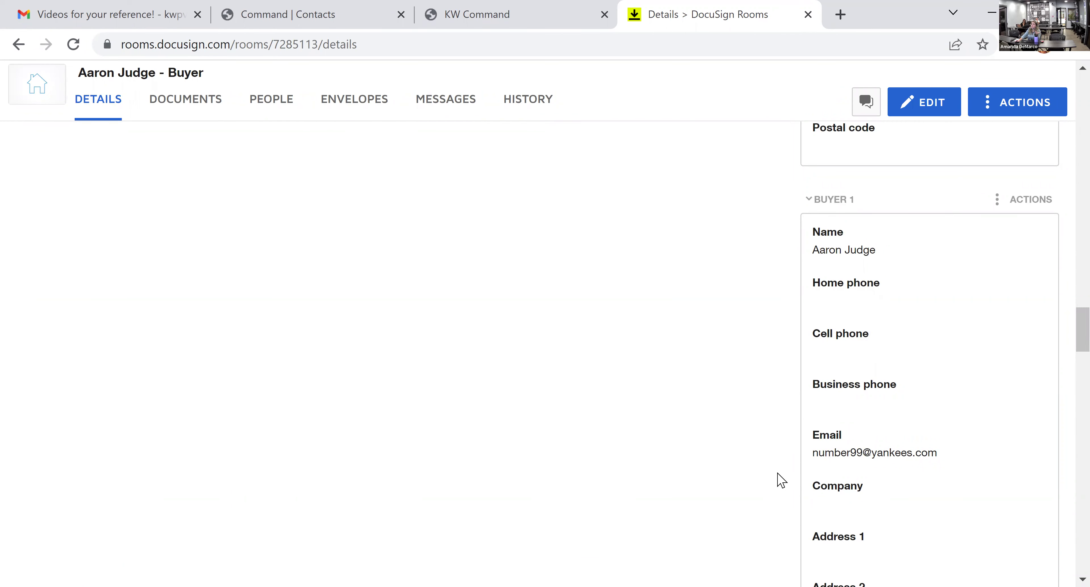
pyautogui.scroll(-8, 783, 474)
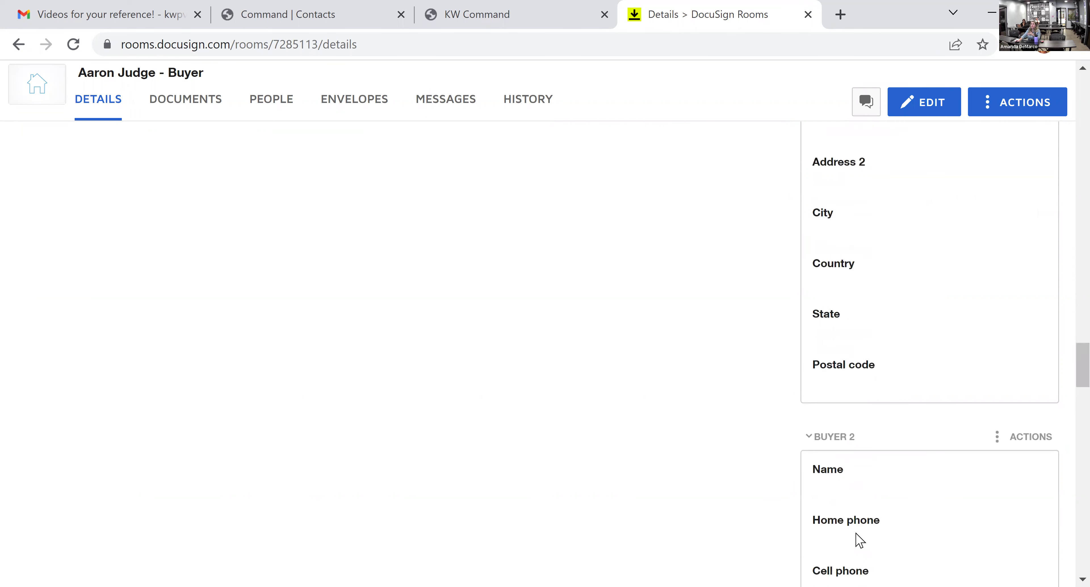
pyautogui.scroll(6, 872, 451)
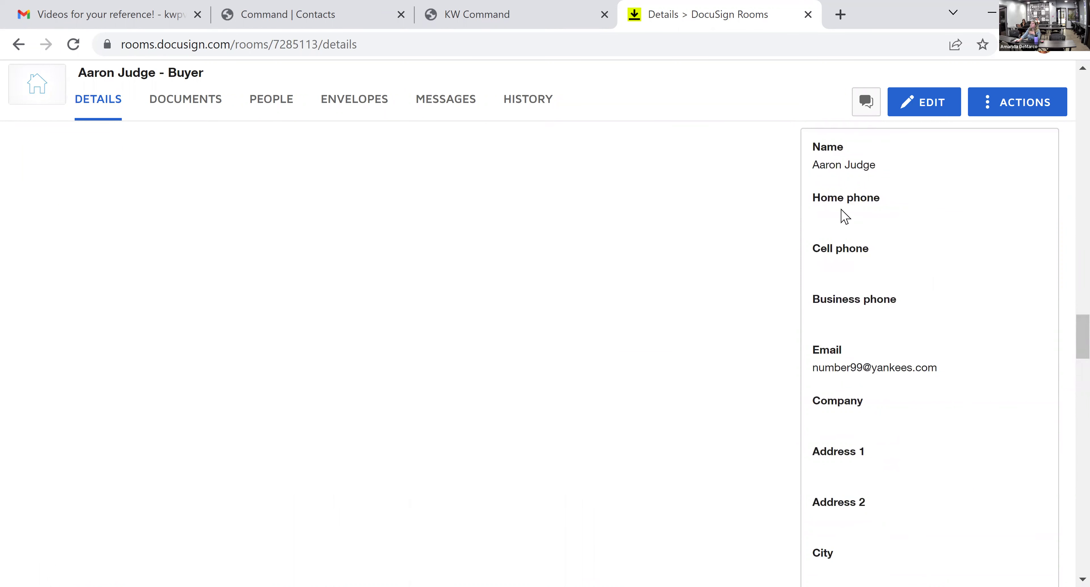
# - Edit the room details to enter Buyer 2's full name and e-mail address, then save
pyautogui.click(941, 113)
pyautogui.scroll(-3, 879, 311)
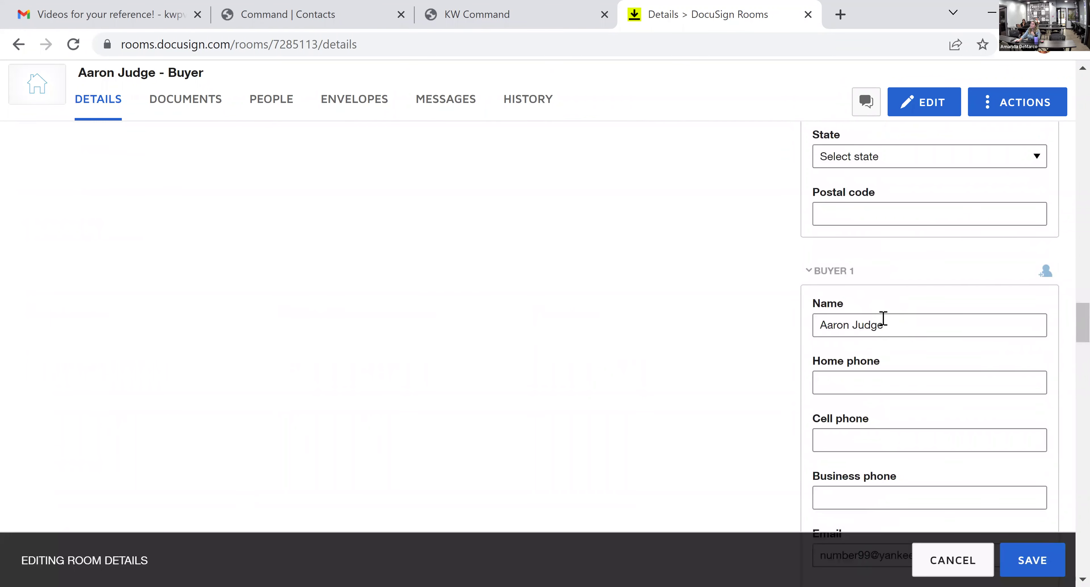
pyautogui.scroll(-15, 883, 318)
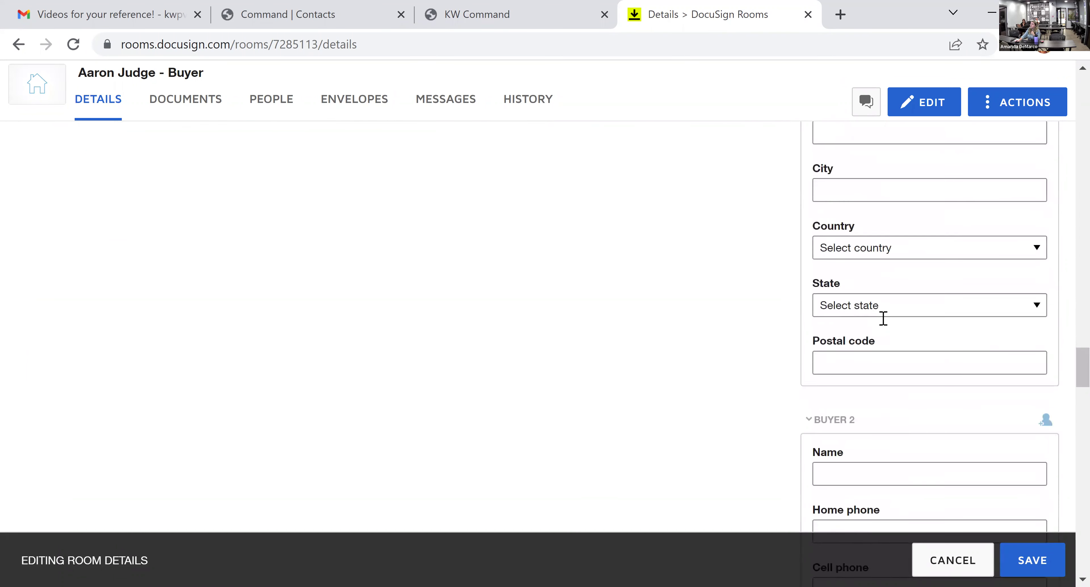
pyautogui.scroll(-2, 883, 318)
pyautogui.click(880, 309)
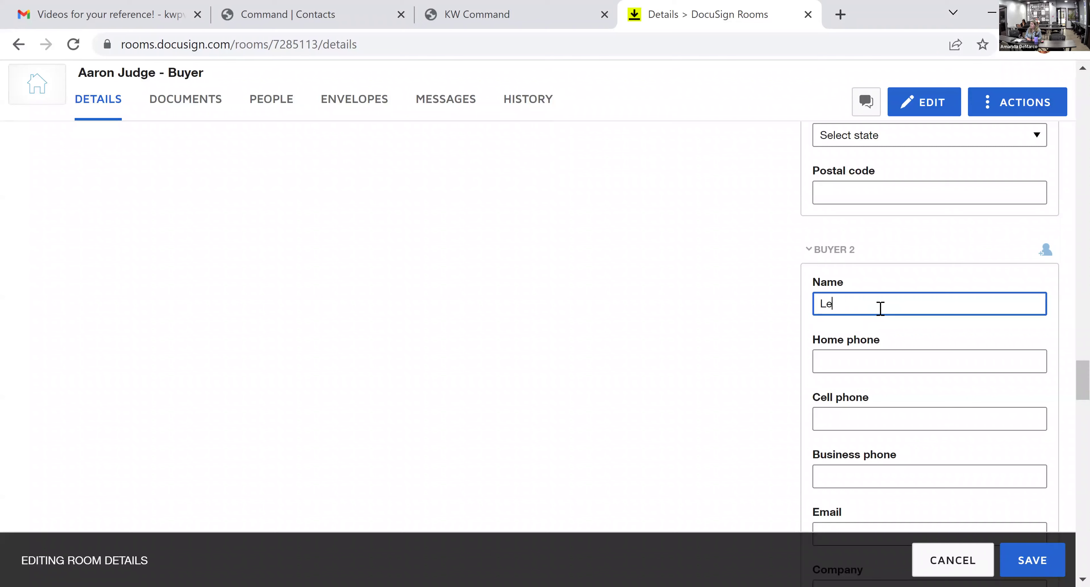
pyautogui.write('Lebron James')
pyautogui.scroll(-4, 884, 326)
pyautogui.click(871, 358)
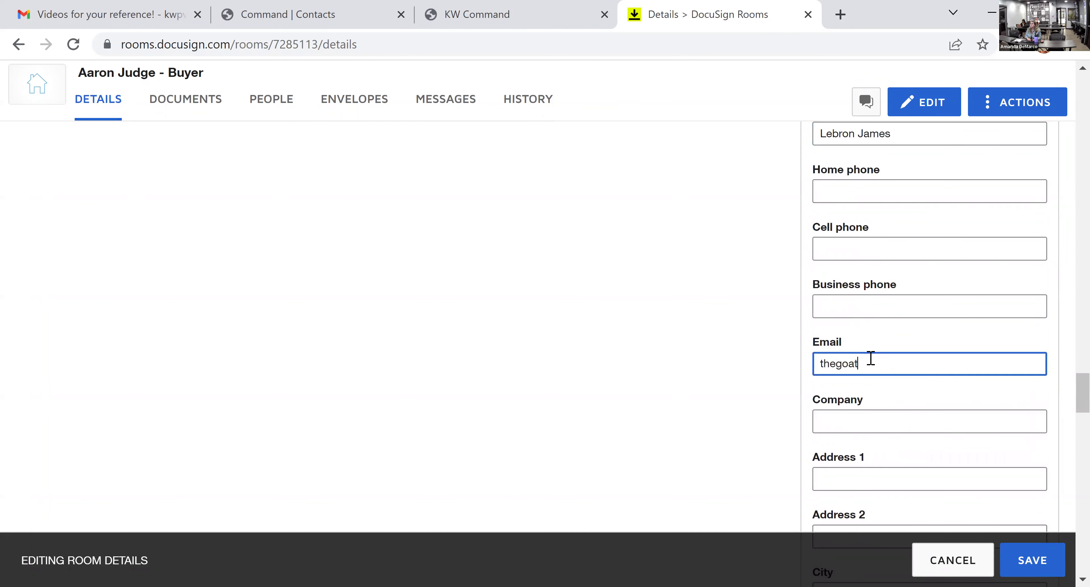
pyautogui.scroll(2, 914, 241)
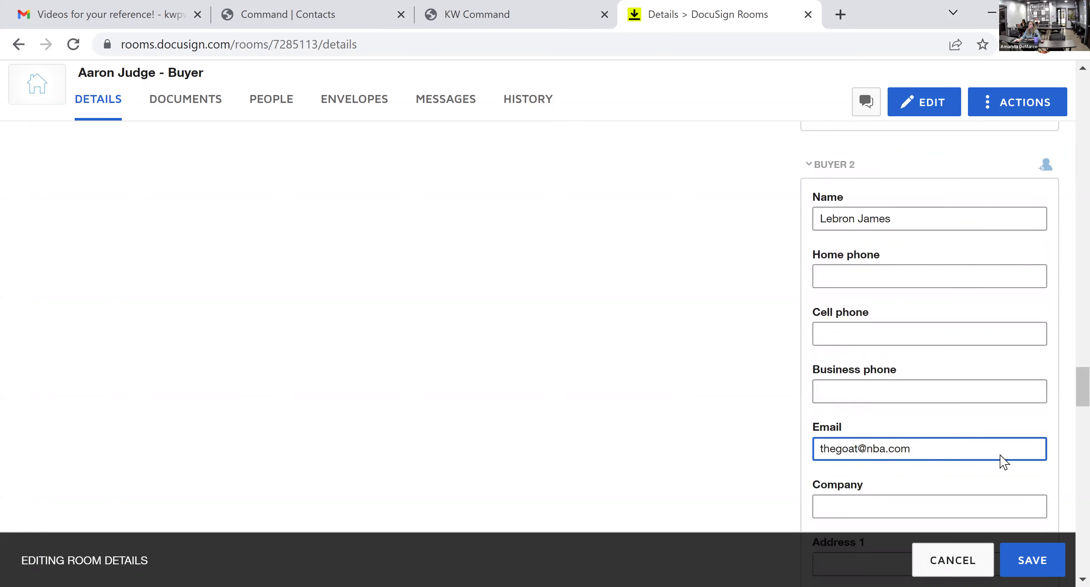
pyautogui.click(1032, 559)
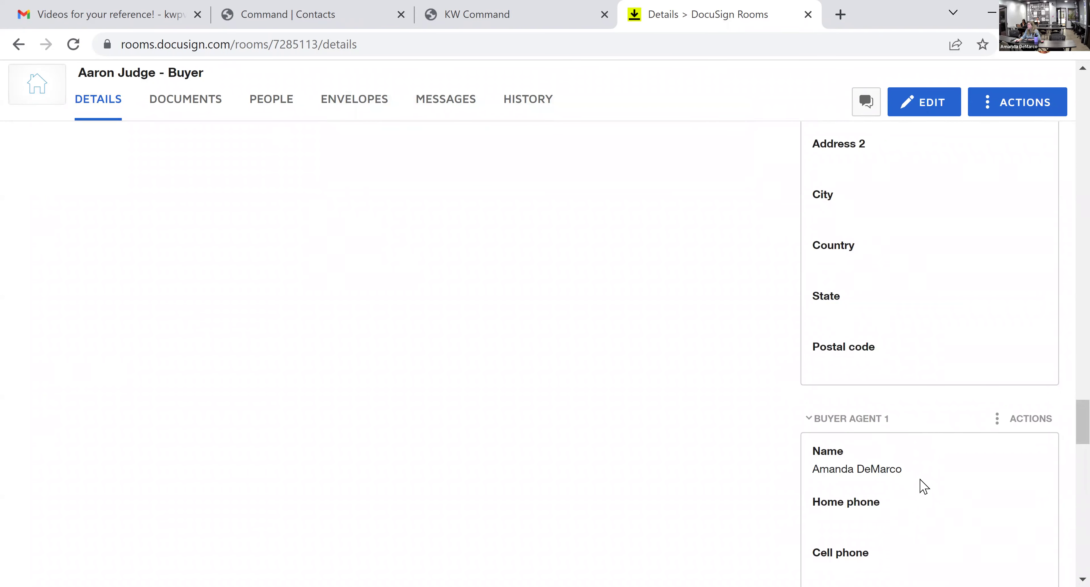
# - Scroll through the buyer room's document cards, then switch back to the KW Command buyer opportunity
pyautogui.scroll(-2, 909, 492)
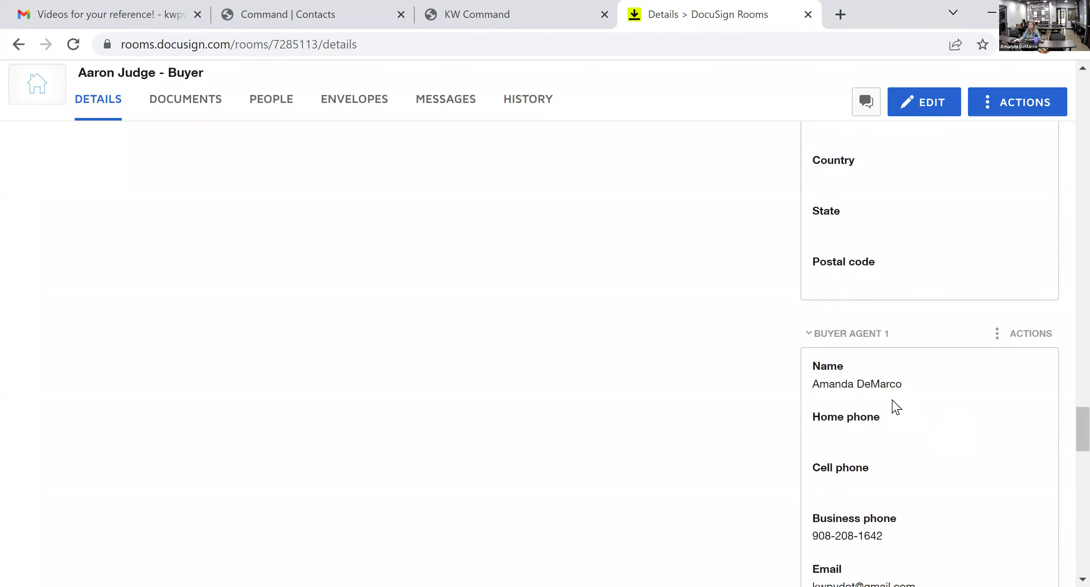
pyautogui.click(197, 102)
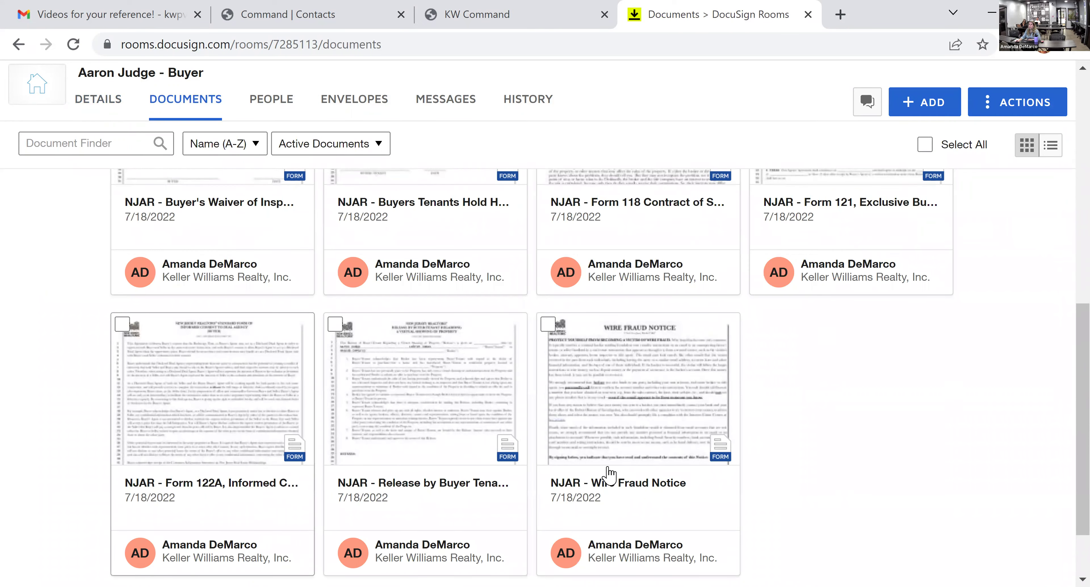
pyautogui.scroll(8, 724, 444)
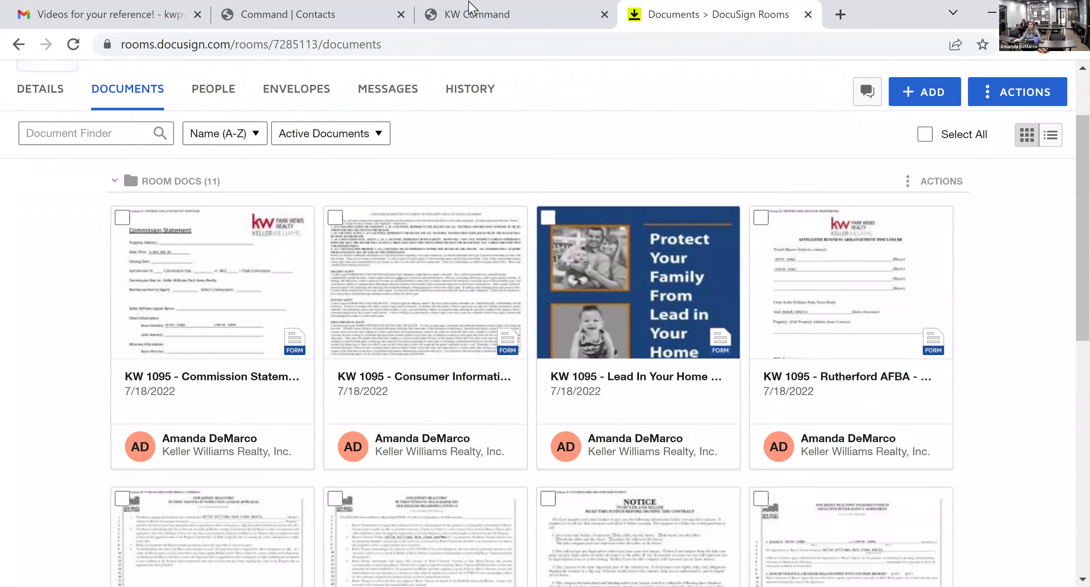
pyautogui.click(471, 10)
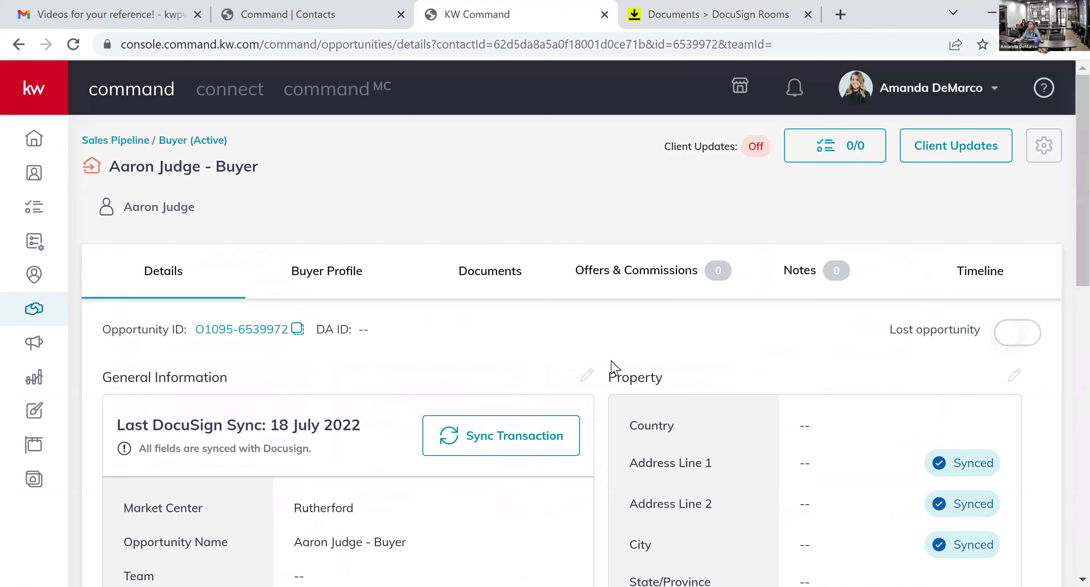
# - Show the opportunity's Consultation document checklist, with 0 of 4 documents uploaded from DocuSign
pyautogui.click(501, 185)
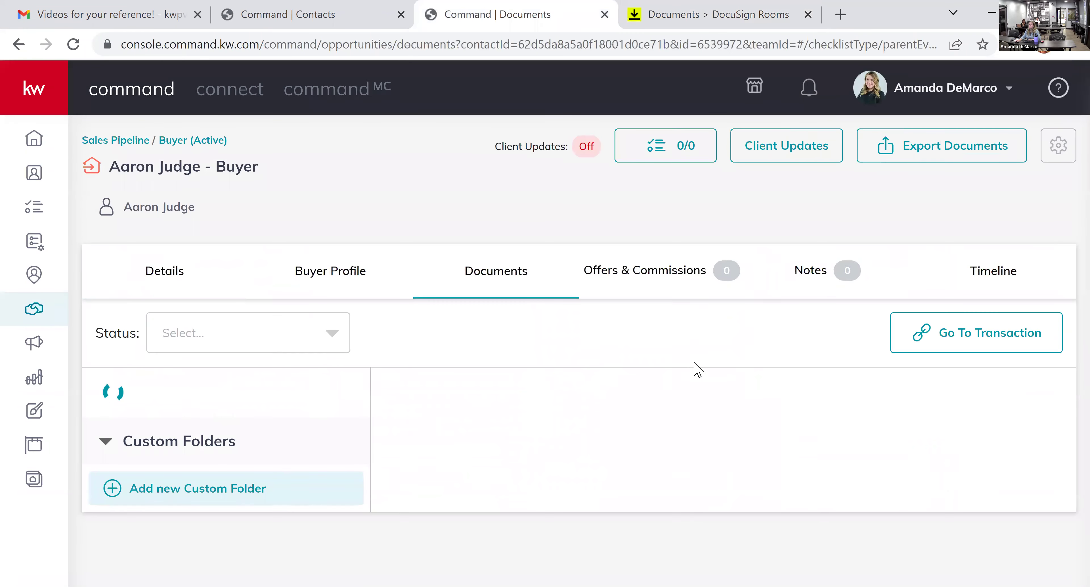
pyautogui.scroll(-3, 596, 446)
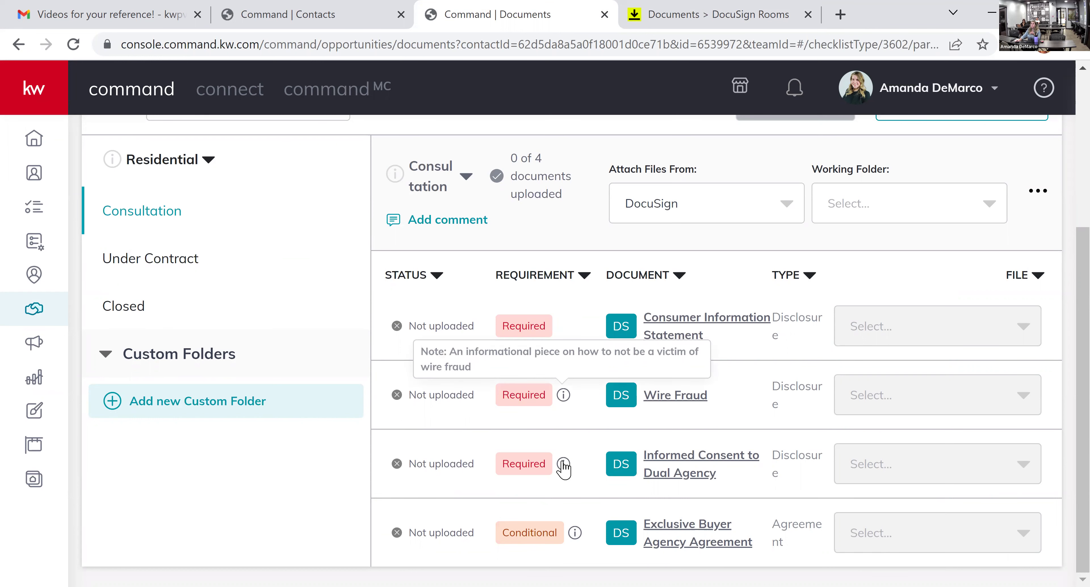
pyautogui.moveTo(575, 539)
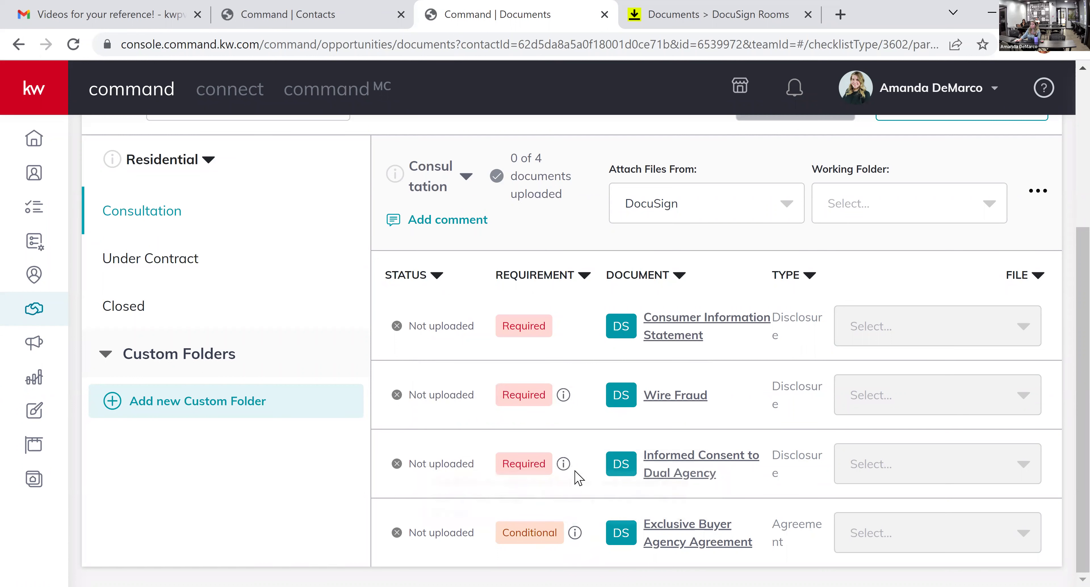
pyautogui.moveTo(563, 465)
# - Preview the Exclusive Buyer Agency Agreement, close it, and switch to the DocuSign Rooms buyer room
pyautogui.click(724, 543)
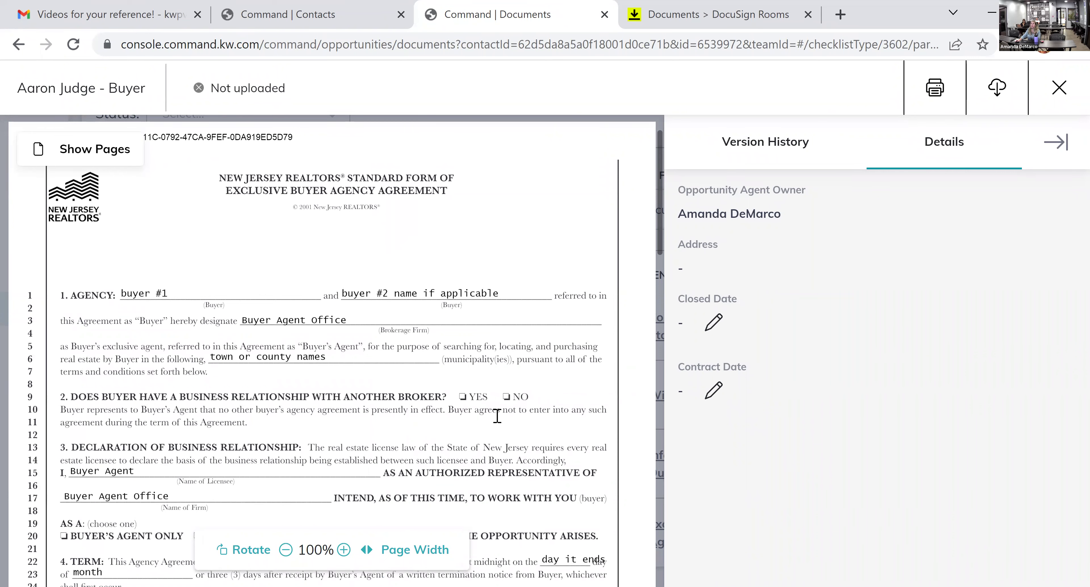
pyautogui.scroll(-3, 490, 430)
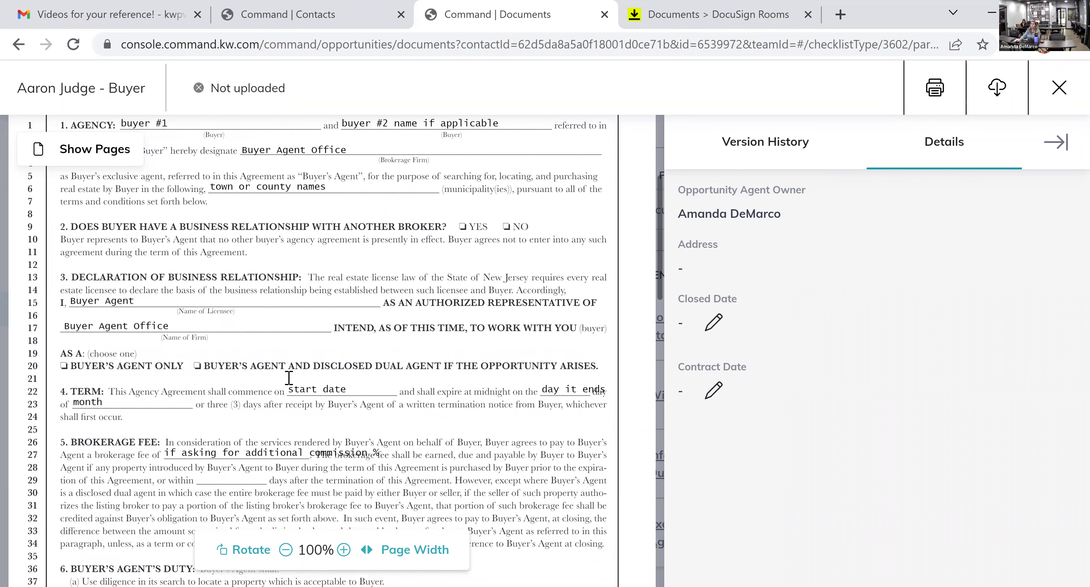
pyautogui.scroll(-15, 288, 378)
pyautogui.scroll(4, 234, 290)
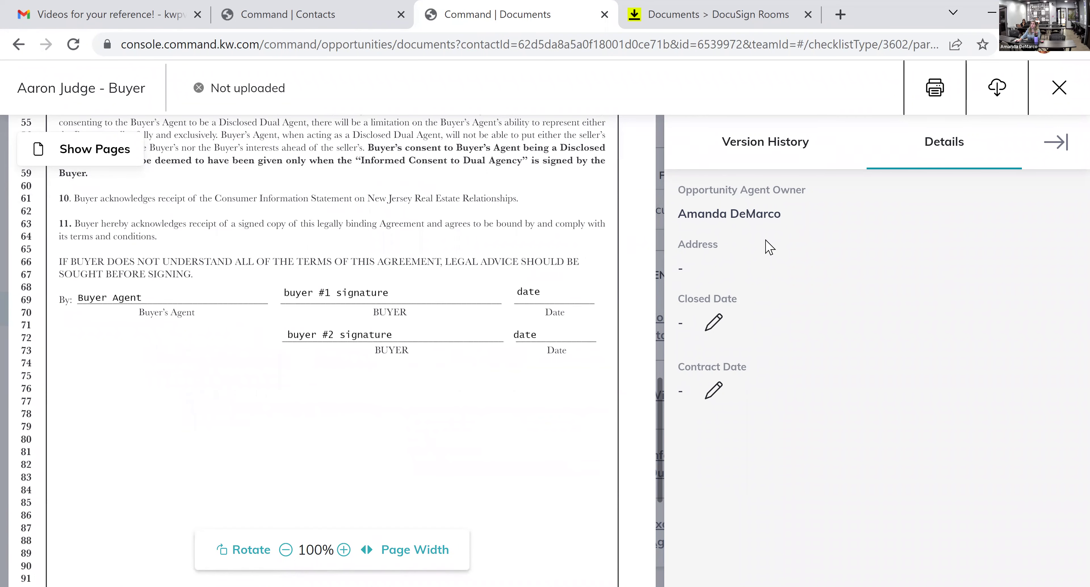
pyautogui.click(1068, 87)
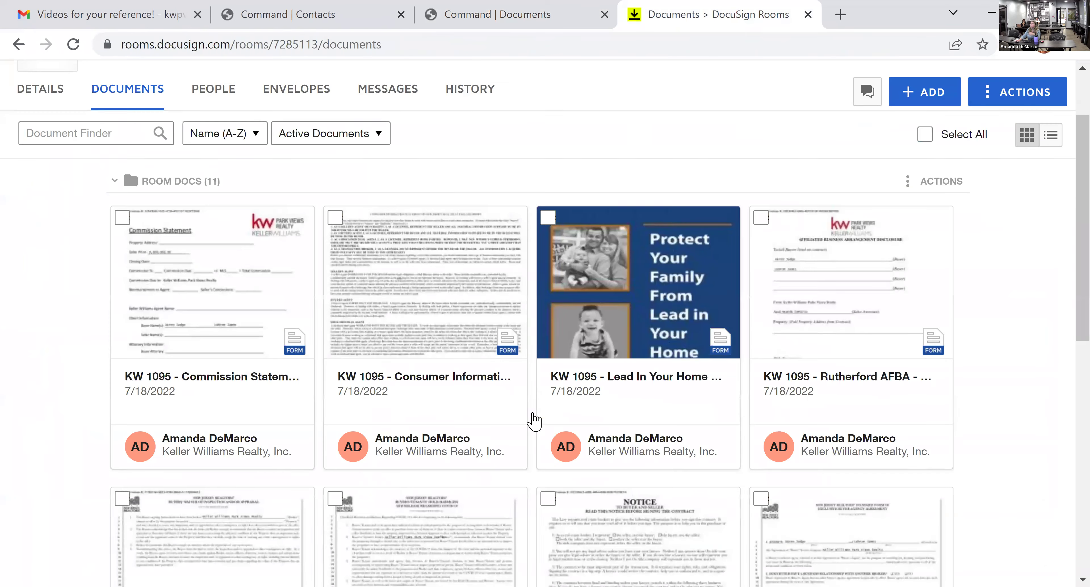
pyautogui.click(674, 20)
pyautogui.scroll(-2, 1009, 381)
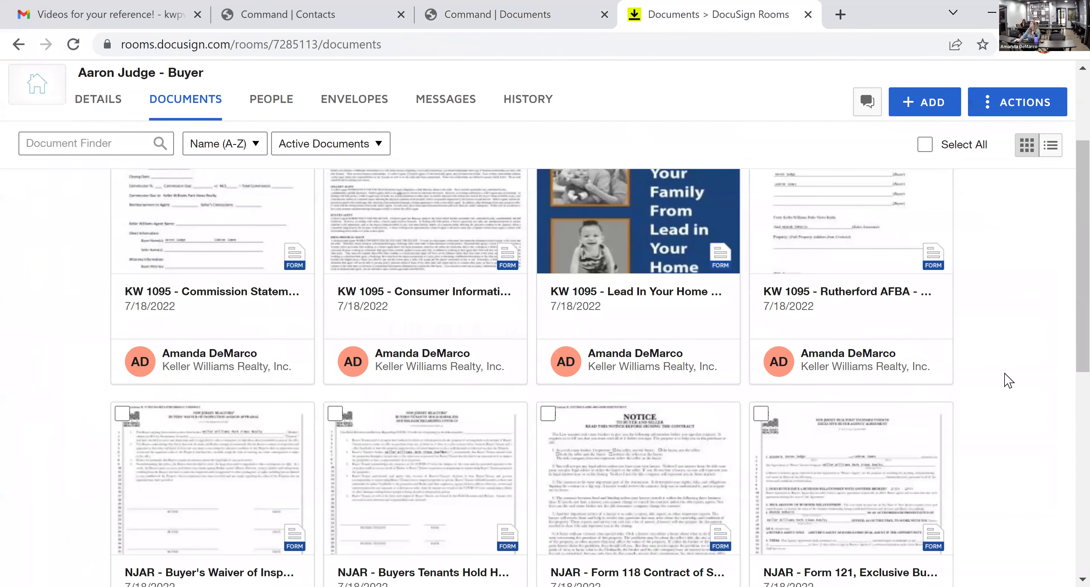
pyautogui.scroll(-4, 1009, 382)
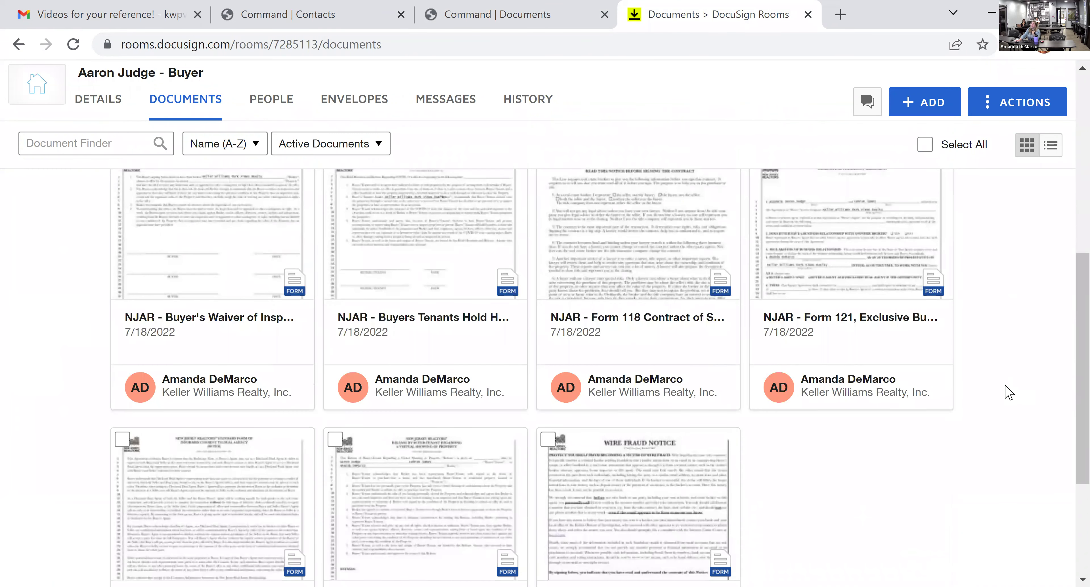
pyautogui.scroll(-4, 929, 358)
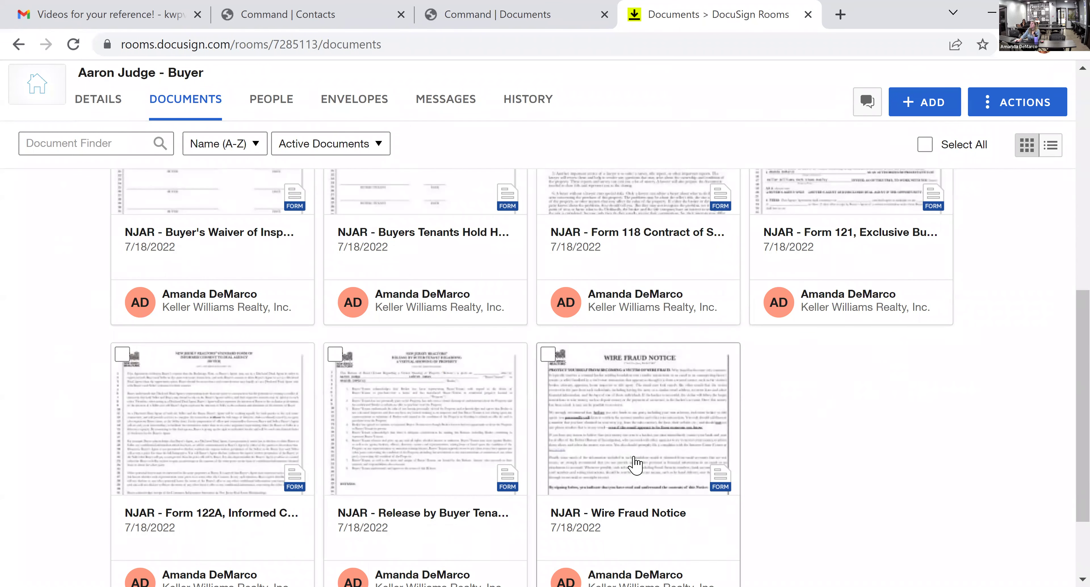
pyautogui.scroll(4, 909, 501)
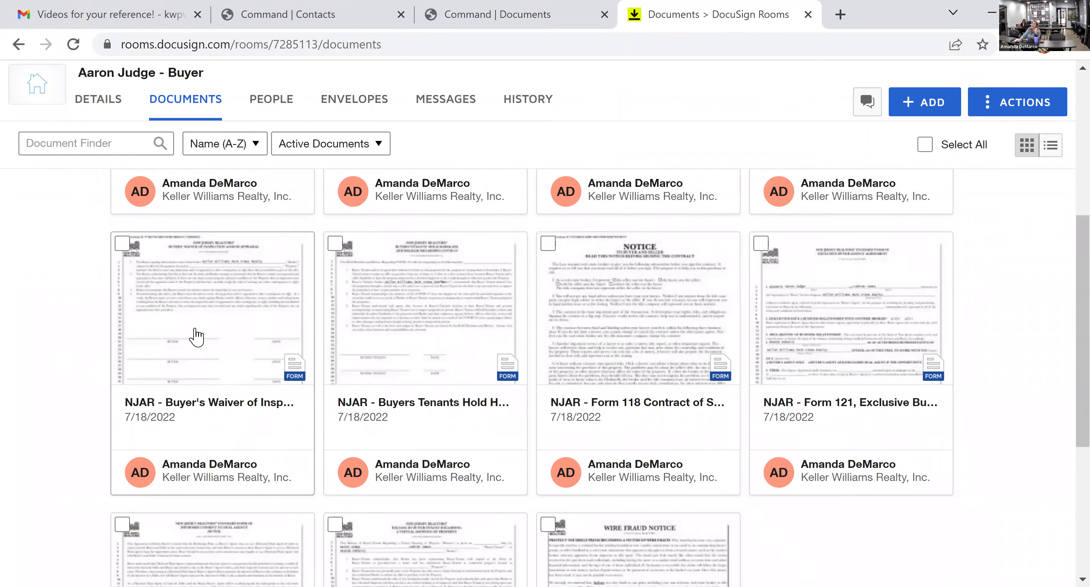
pyautogui.scroll(6, 815, 378)
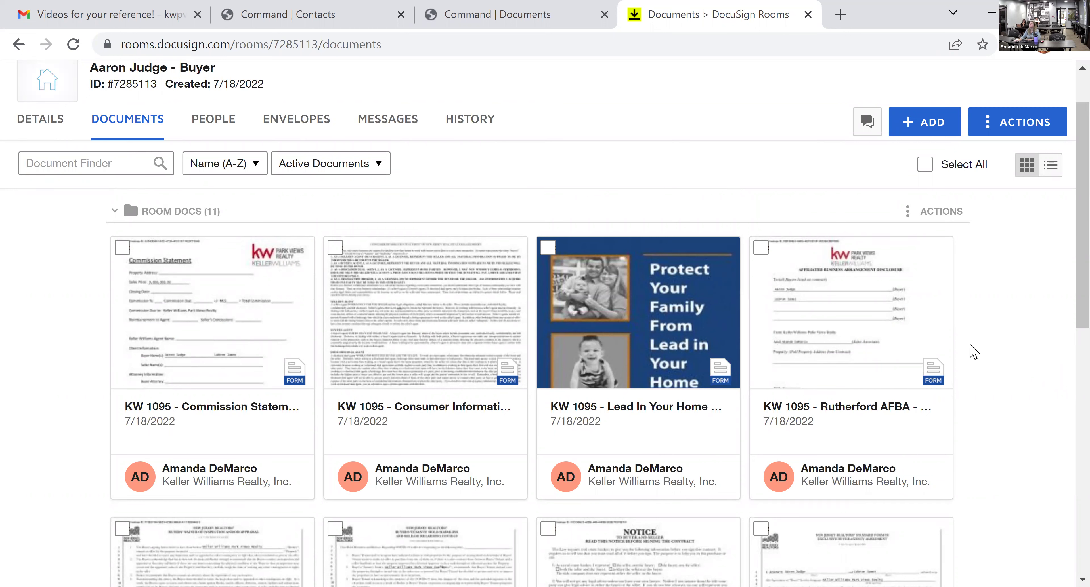
pyautogui.click(957, 430)
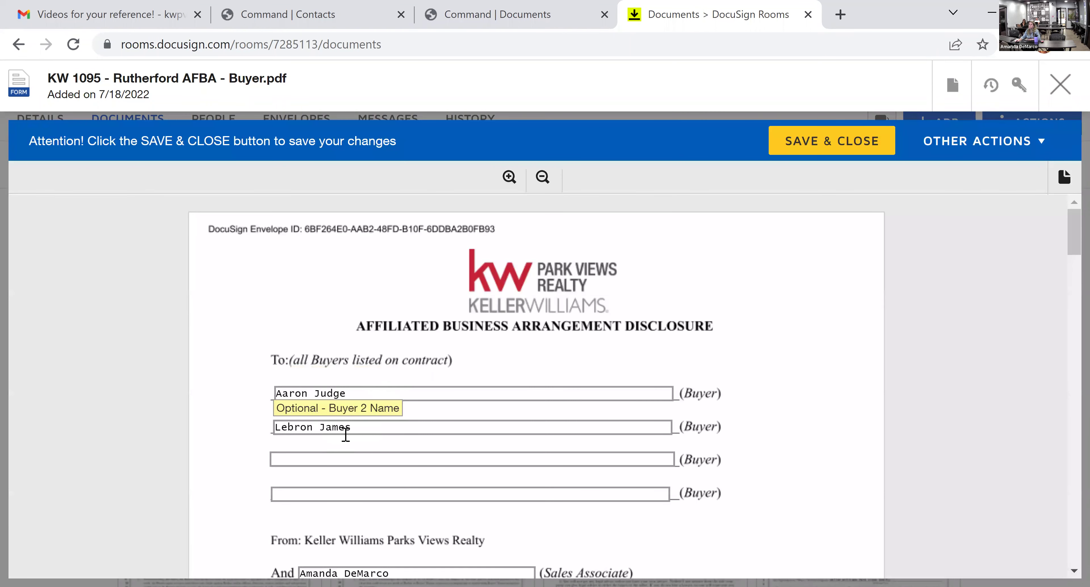
pyautogui.scroll(-2, 479, 366)
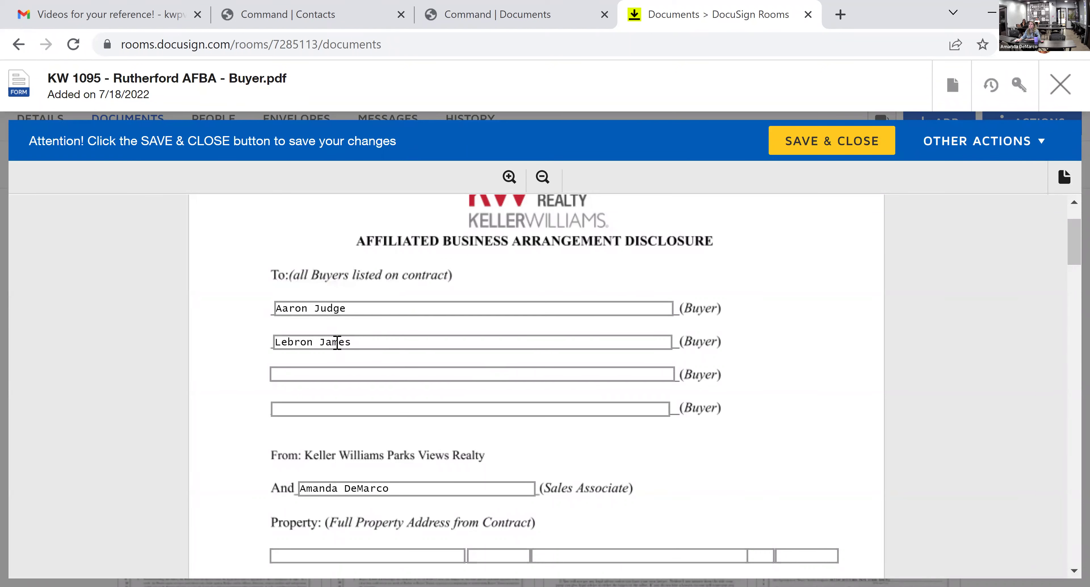
pyautogui.scroll(-2, 493, 358)
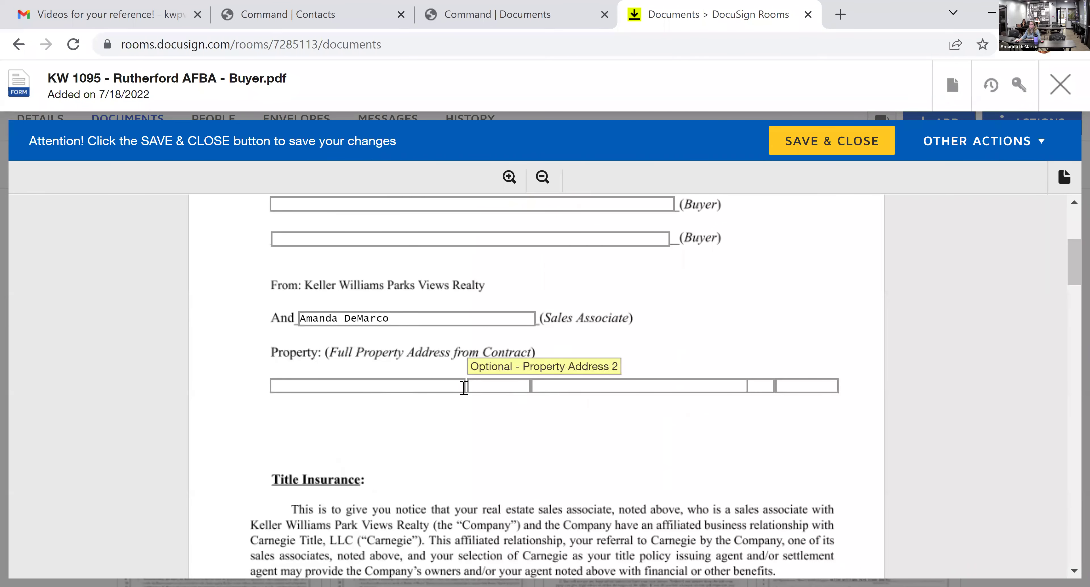
pyautogui.click(429, 386)
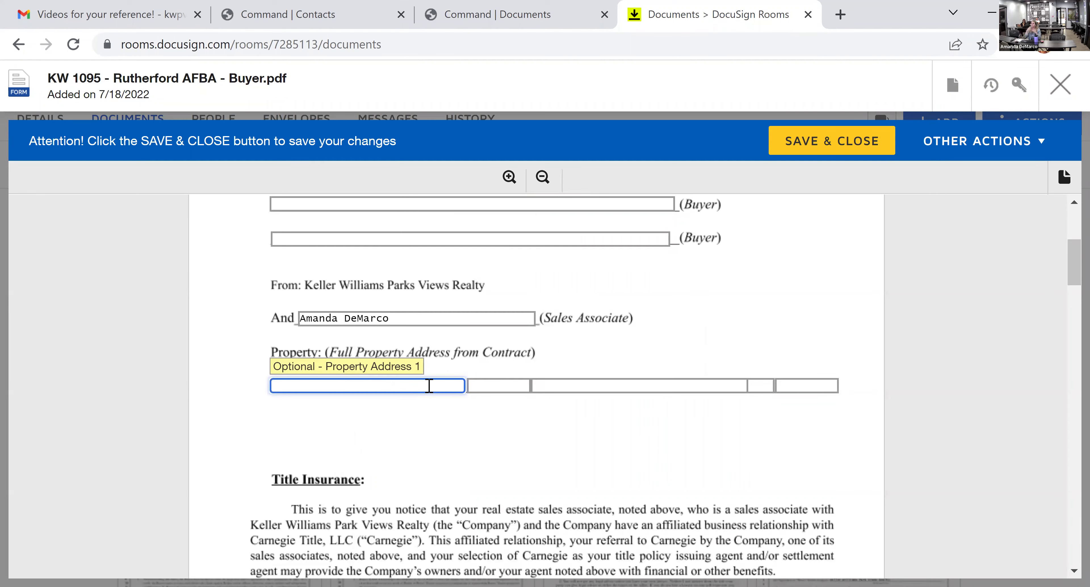
pyautogui.press('Tab')
pyautogui.press('Tab')
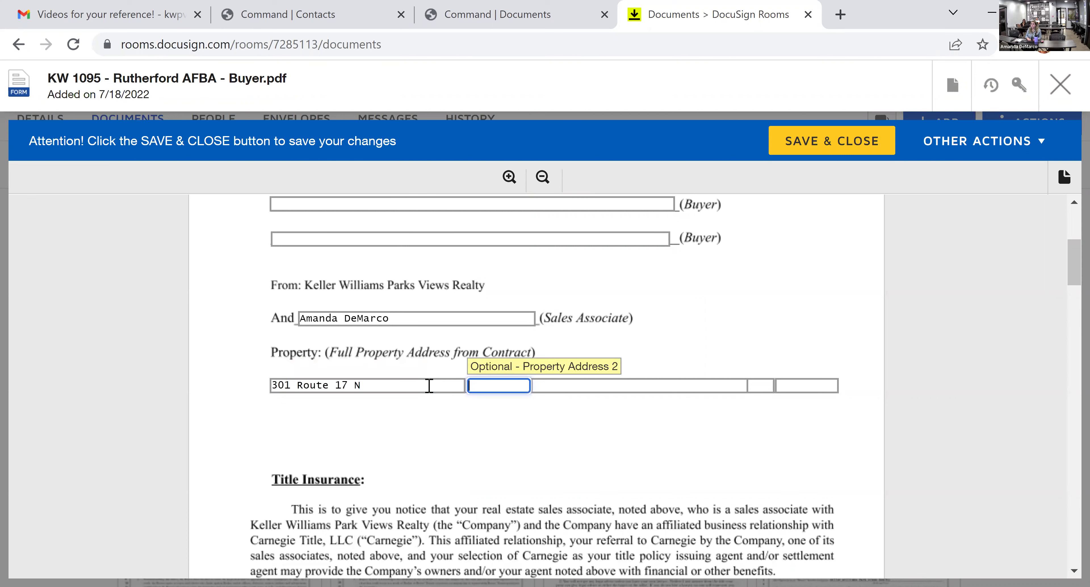
pyautogui.press('Tab')
pyautogui.press('Tab')
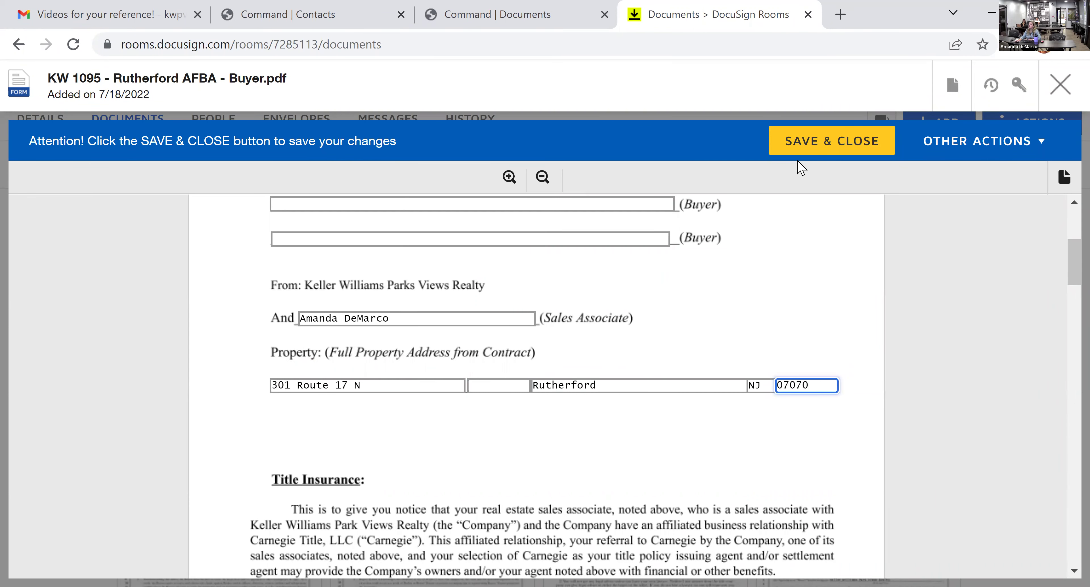
pyautogui.click(806, 146)
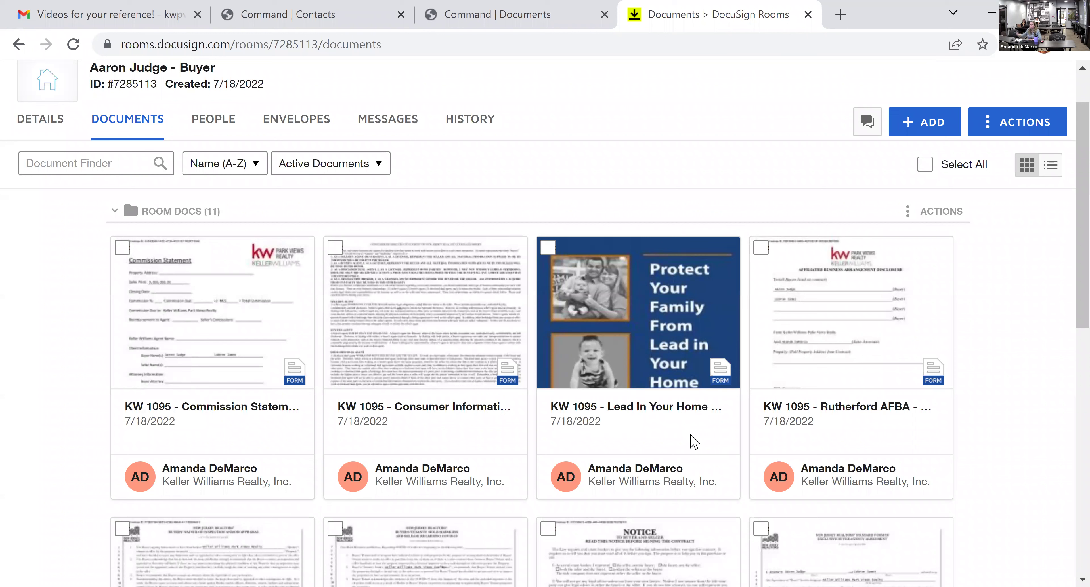
# - Check the Consumer Information Statement's prefilled property address, close it unchanged, and open the room's DETAILS page
pyautogui.click(417, 322)
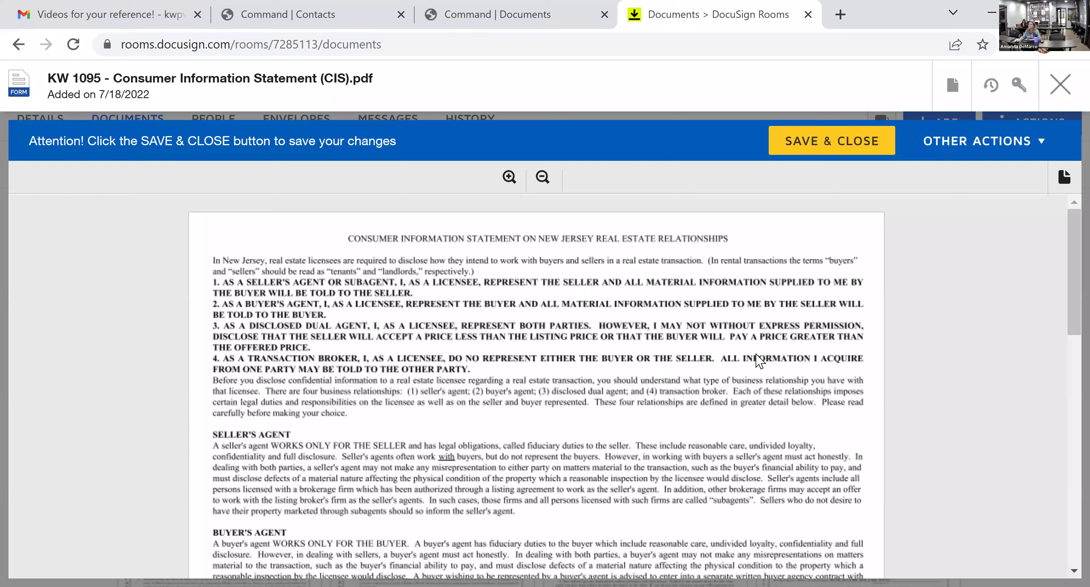
pyautogui.scroll(-2, 760, 361)
pyautogui.scroll(-10, 757, 360)
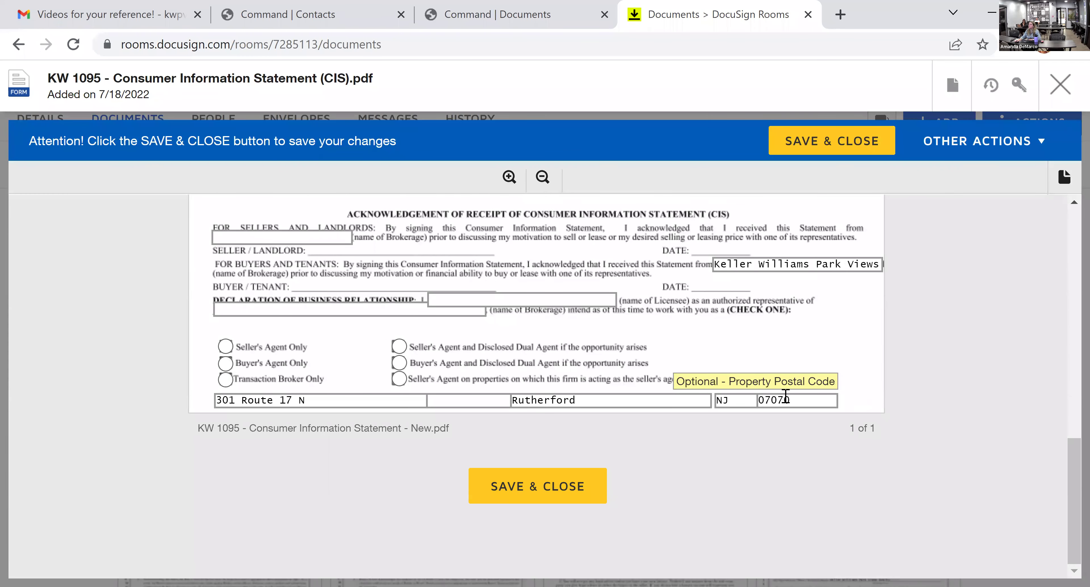
pyautogui.click(1060, 86)
pyautogui.click(61, 124)
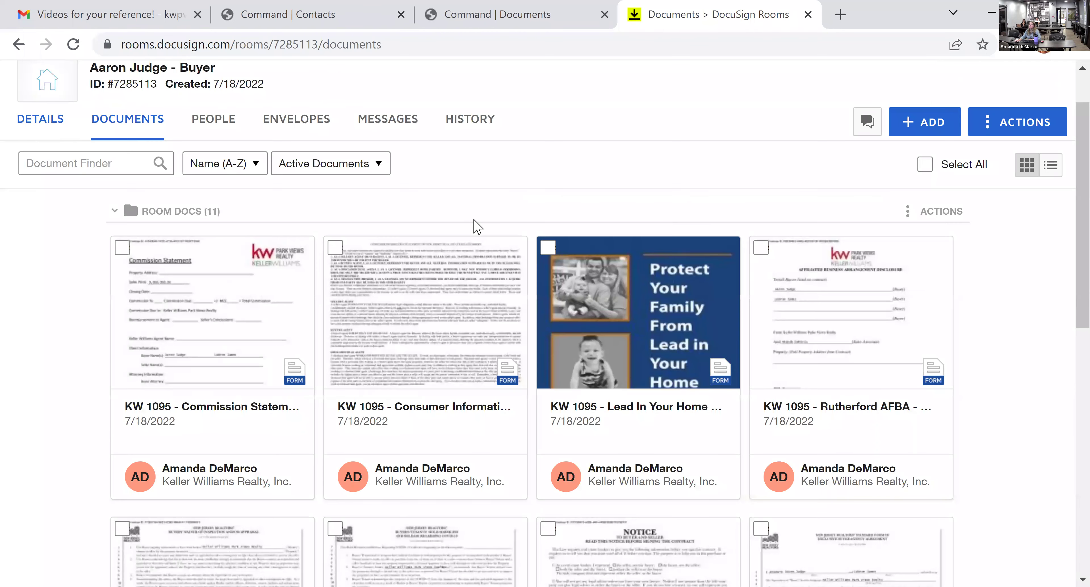
# - Edit the room's Offer Details to set the Offer date to July 1, 2022, and save
pyautogui.scroll(-2, 260, 479)
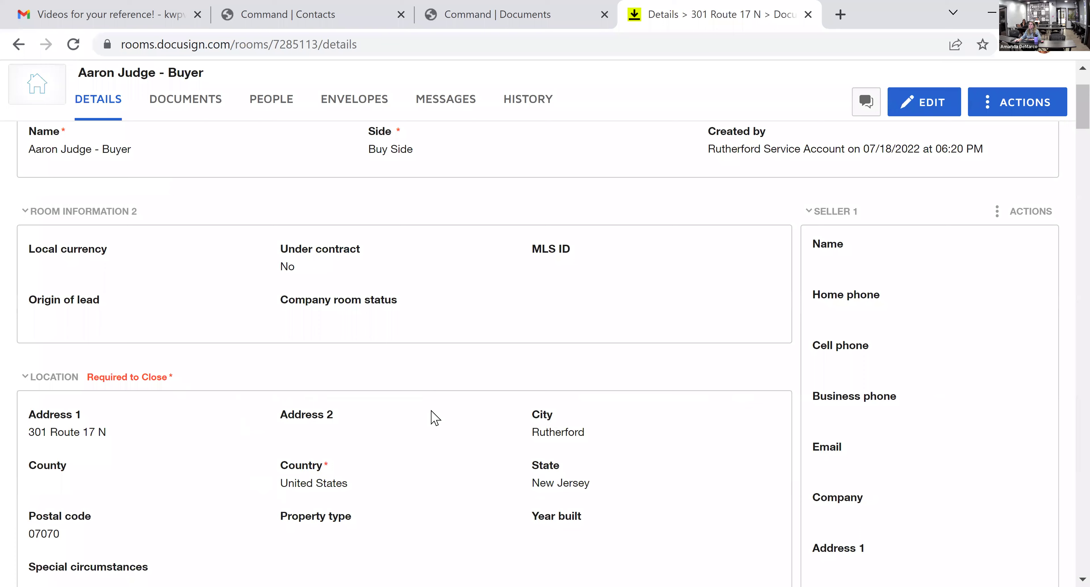
pyautogui.scroll(3, 481, 484)
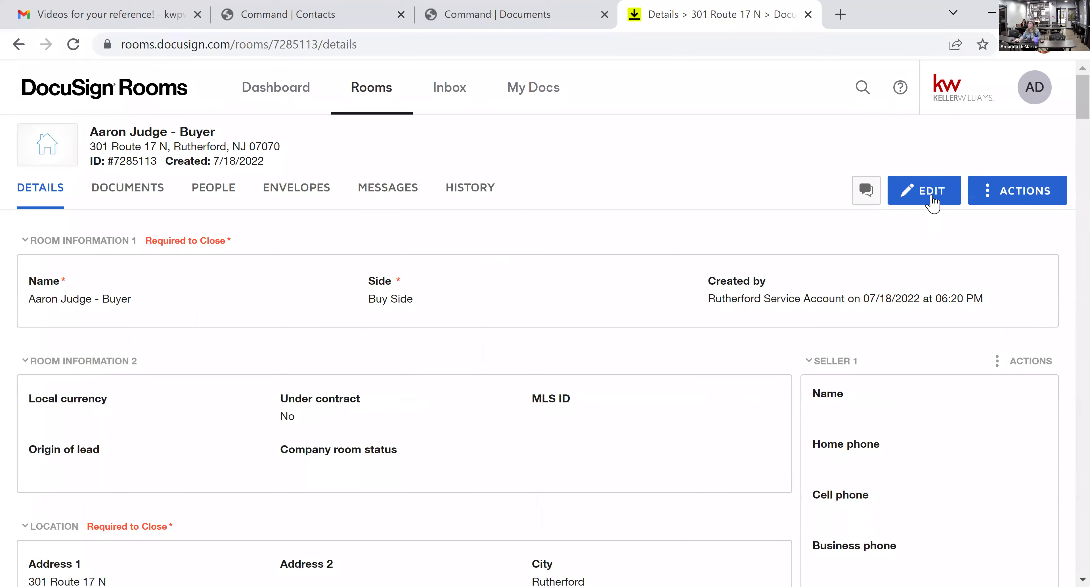
pyautogui.click(929, 199)
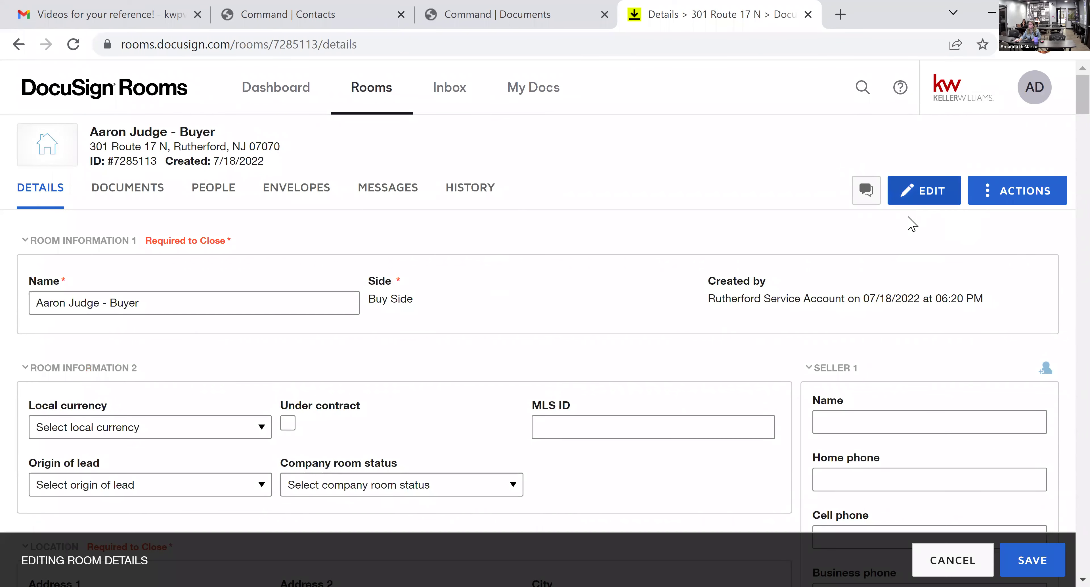
pyautogui.scroll(-5, 689, 370)
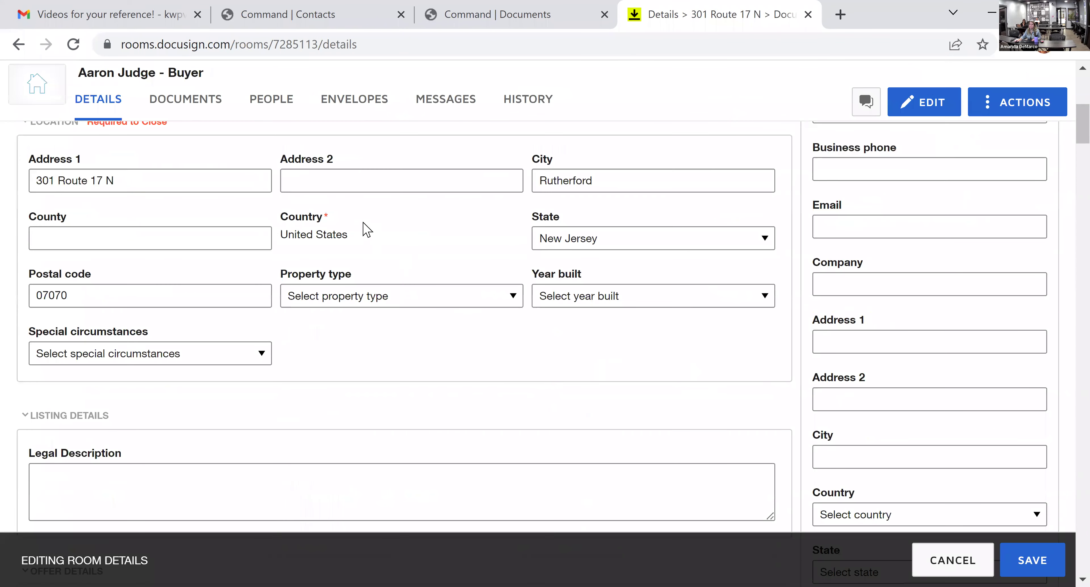
pyautogui.scroll(-5, 307, 345)
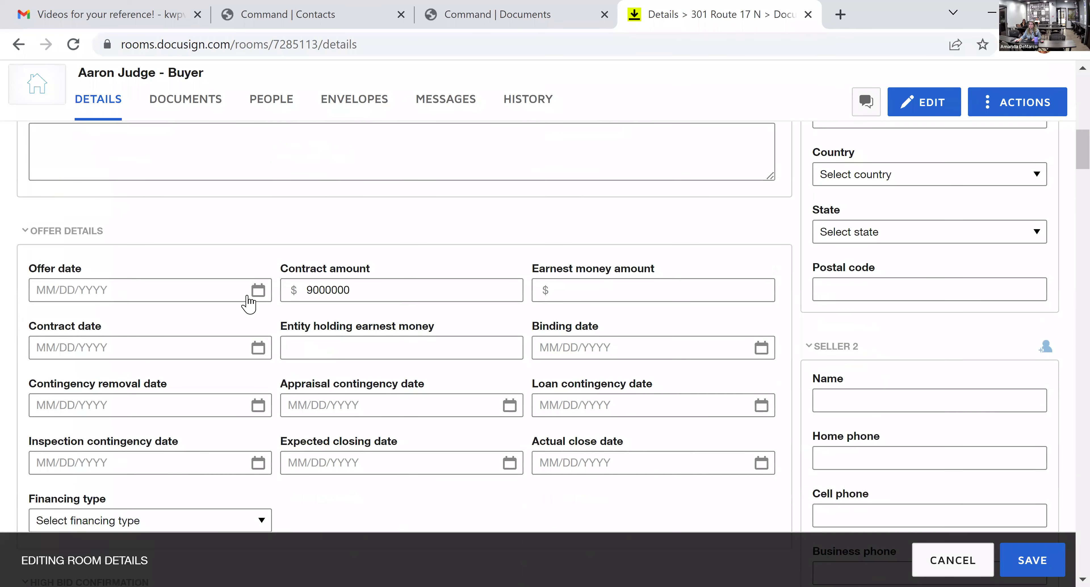
pyautogui.click(258, 290)
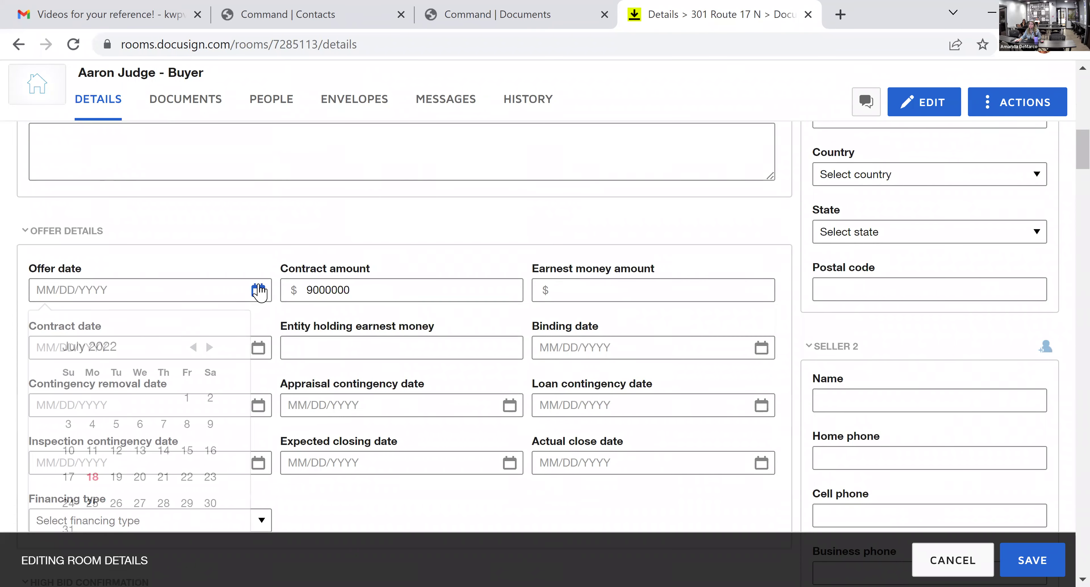
pyautogui.click(186, 399)
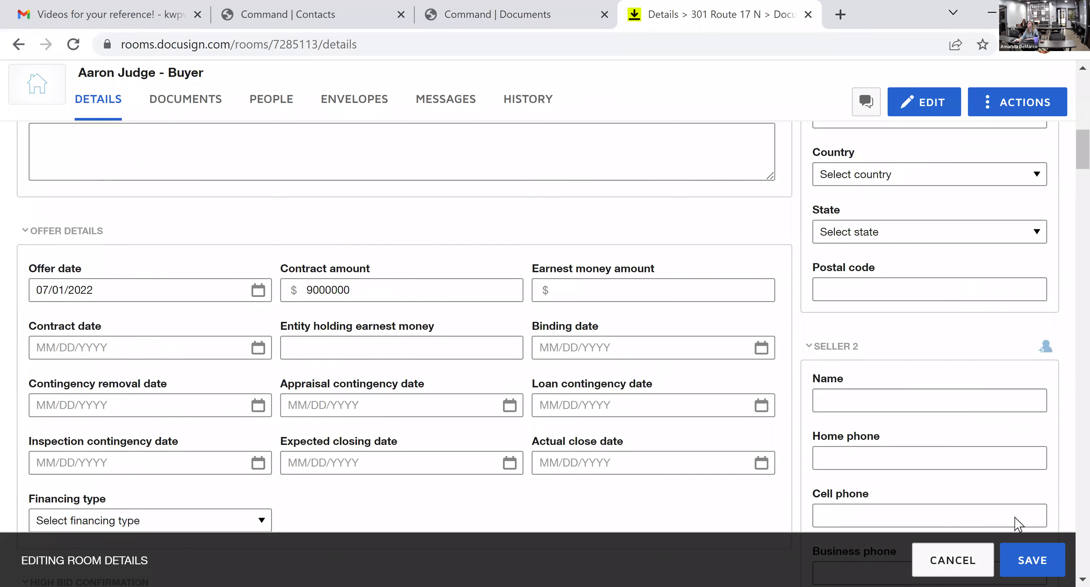
pyautogui.click(1063, 559)
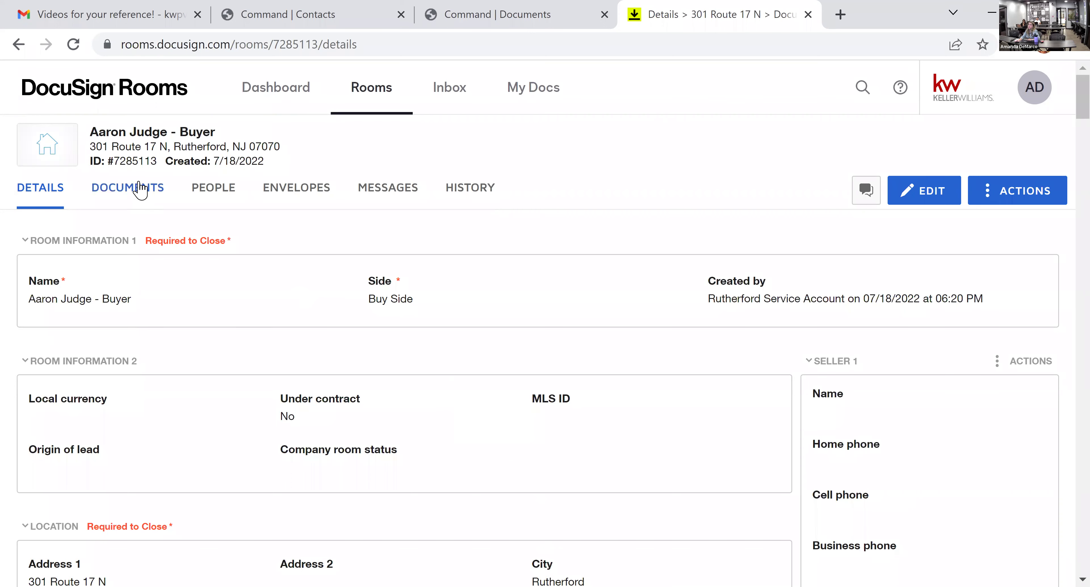
# - Select the Consumer Information Statement and Rutherford AFBA - Buyer documents and create an envelope from them
pyautogui.click(140, 191)
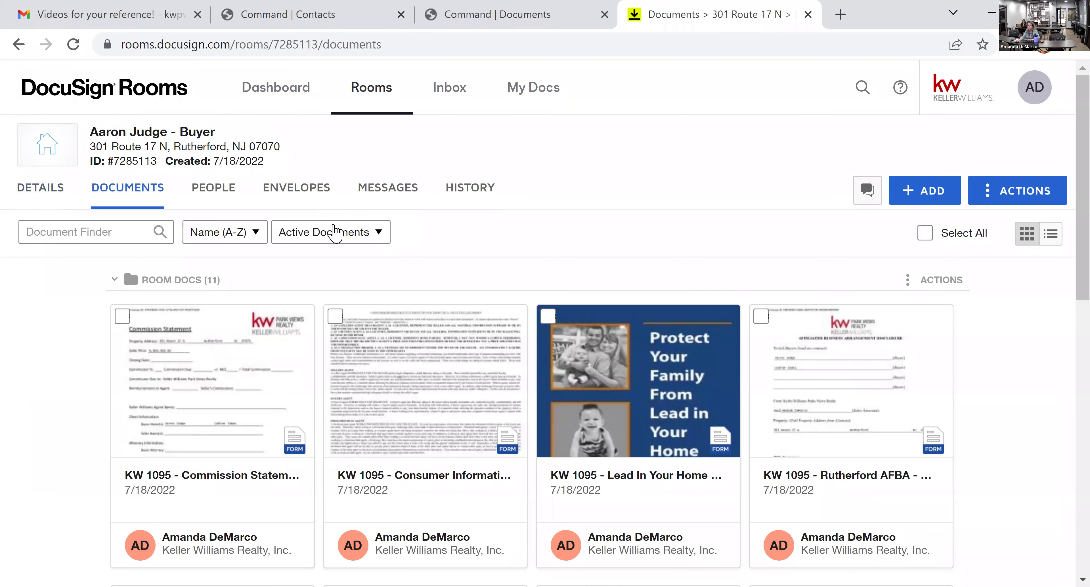
pyautogui.scroll(-2, 487, 224)
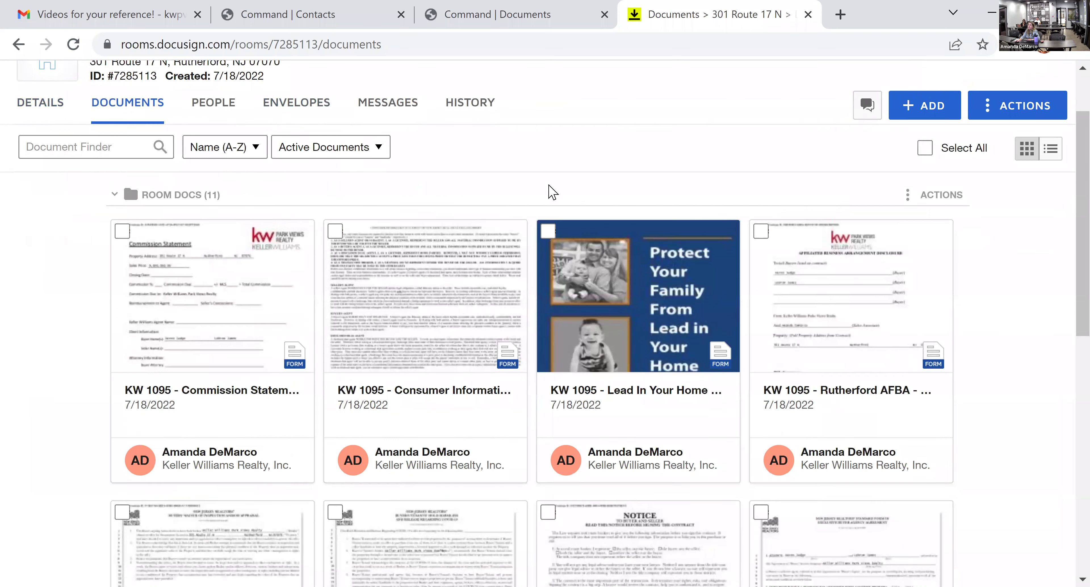
pyautogui.scroll(2, 552, 193)
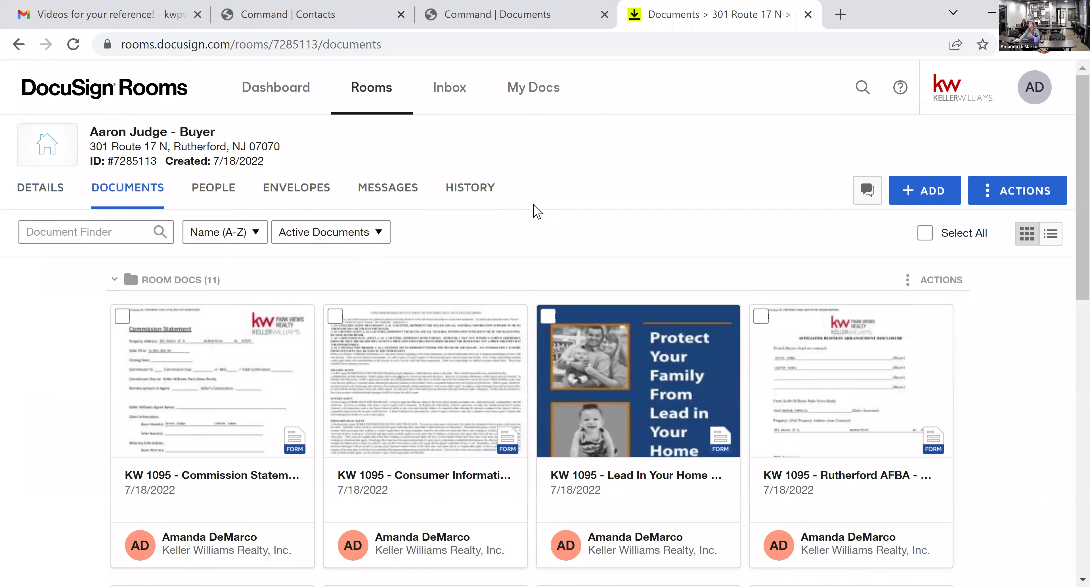
pyautogui.click(335, 317)
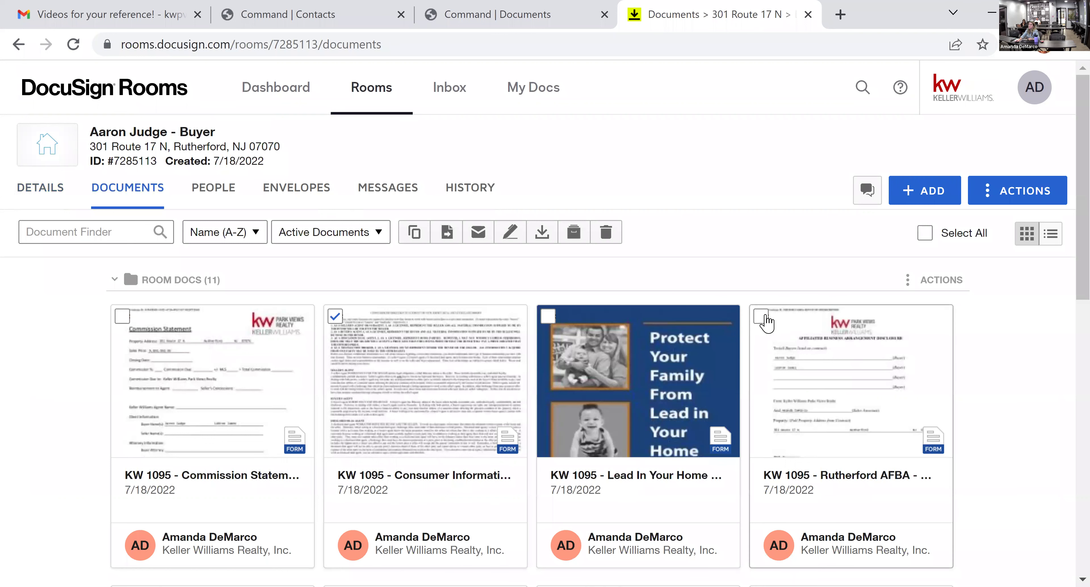
pyautogui.click(760, 318)
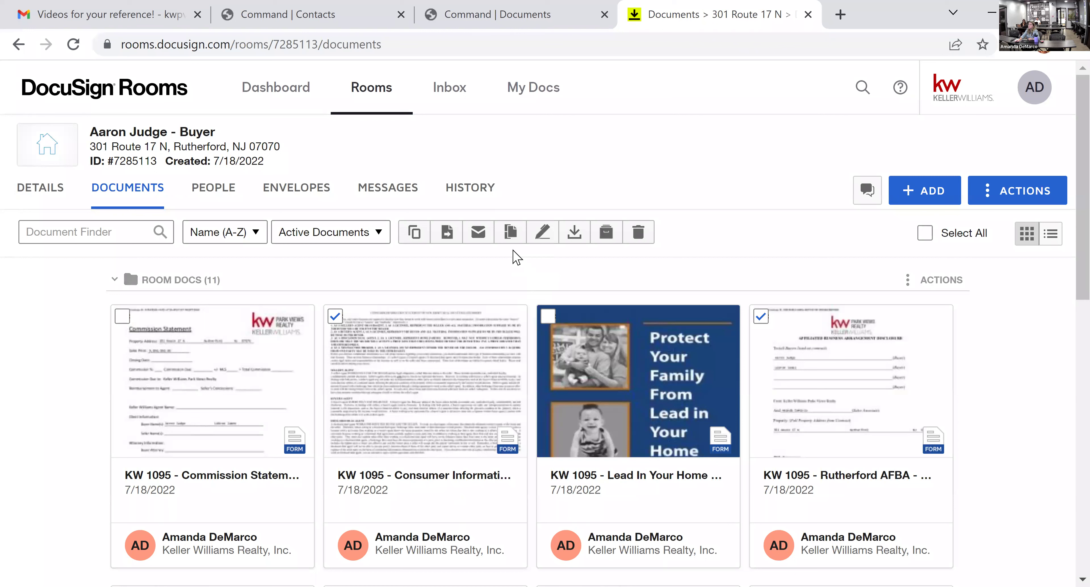
pyautogui.click(542, 233)
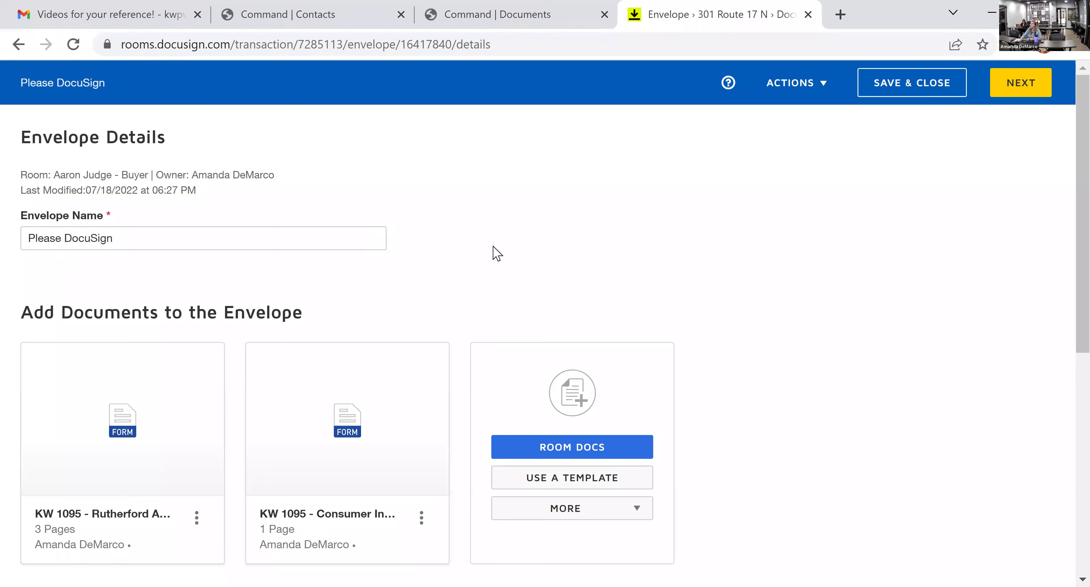
pyautogui.scroll(-8, 745, 351)
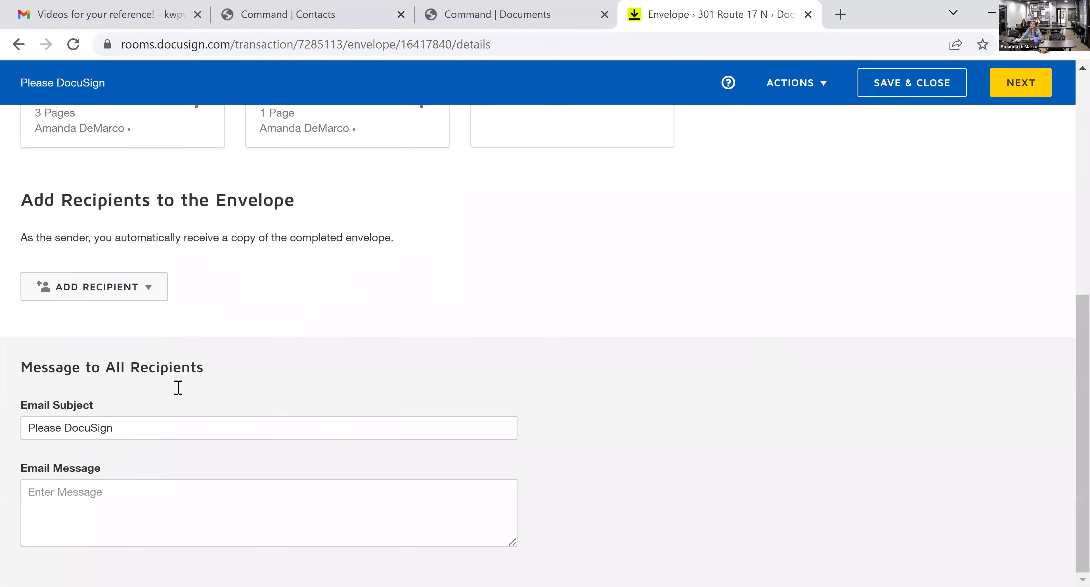
pyautogui.scroll(5, 738, 484)
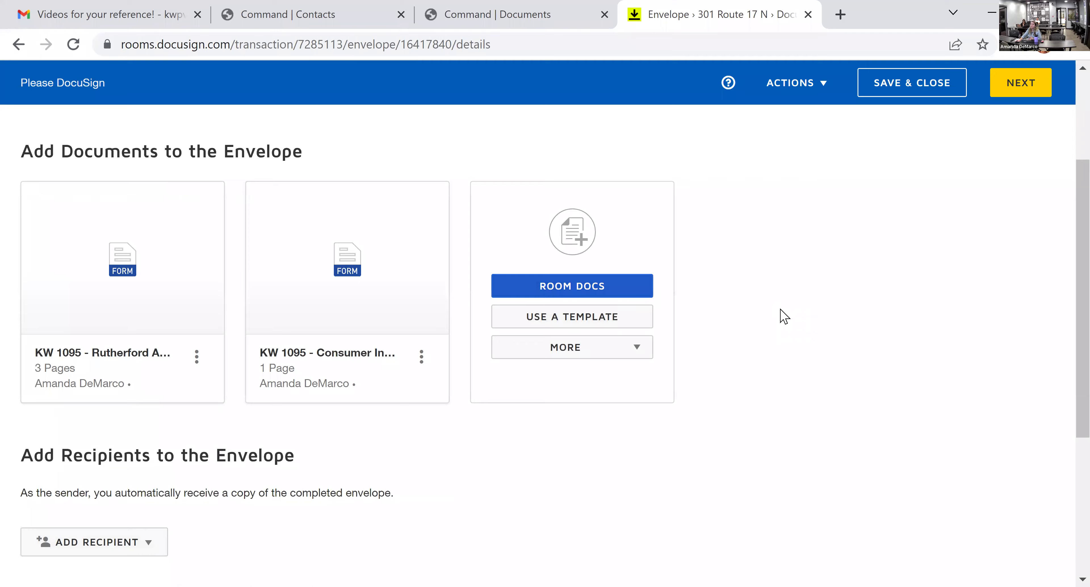
pyautogui.click(572, 286)
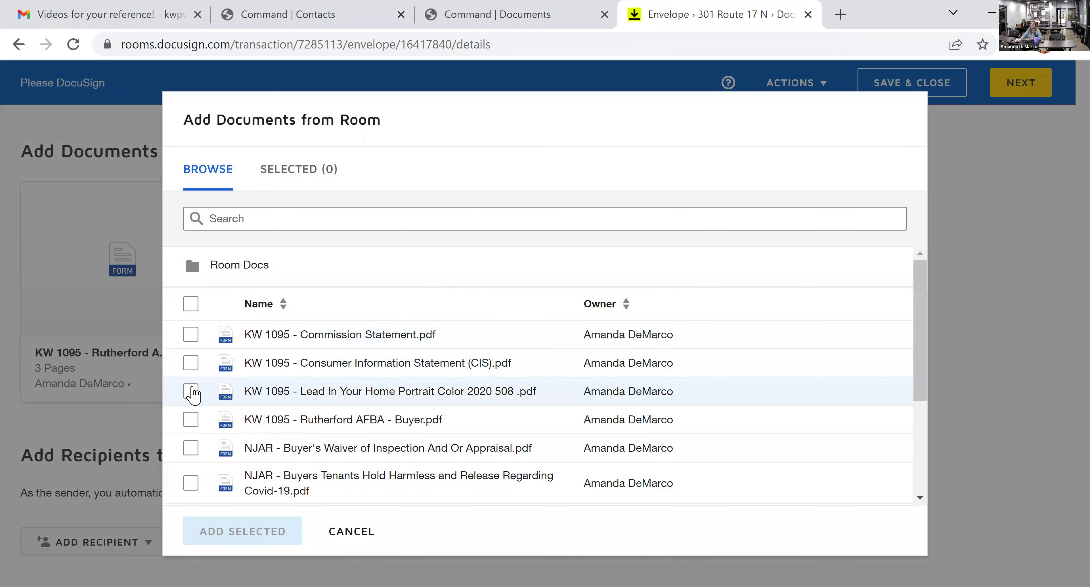
pyautogui.click(193, 389)
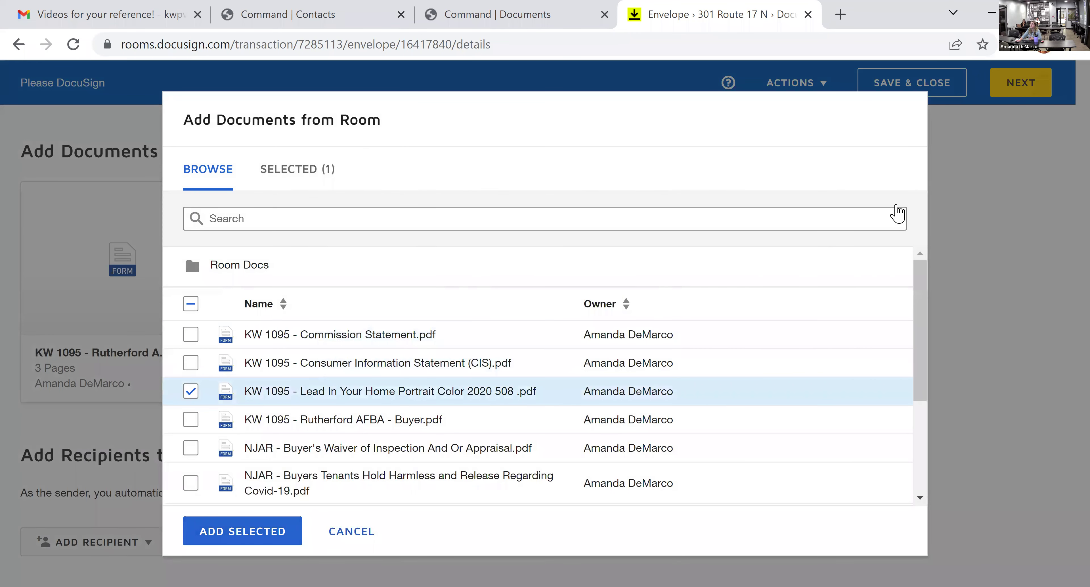
pyautogui.click(346, 532)
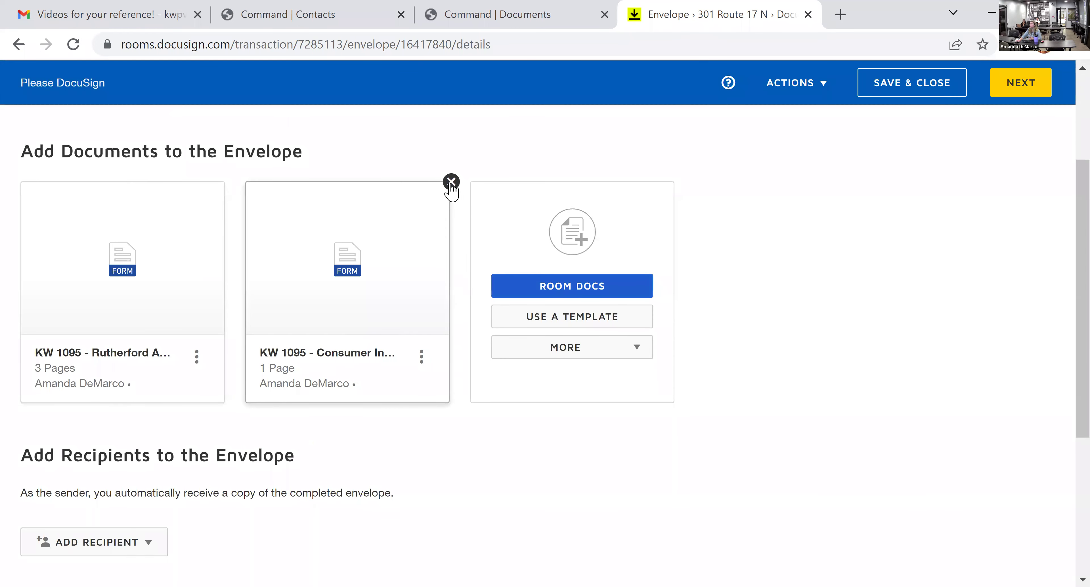
pyautogui.scroll(-2, 536, 421)
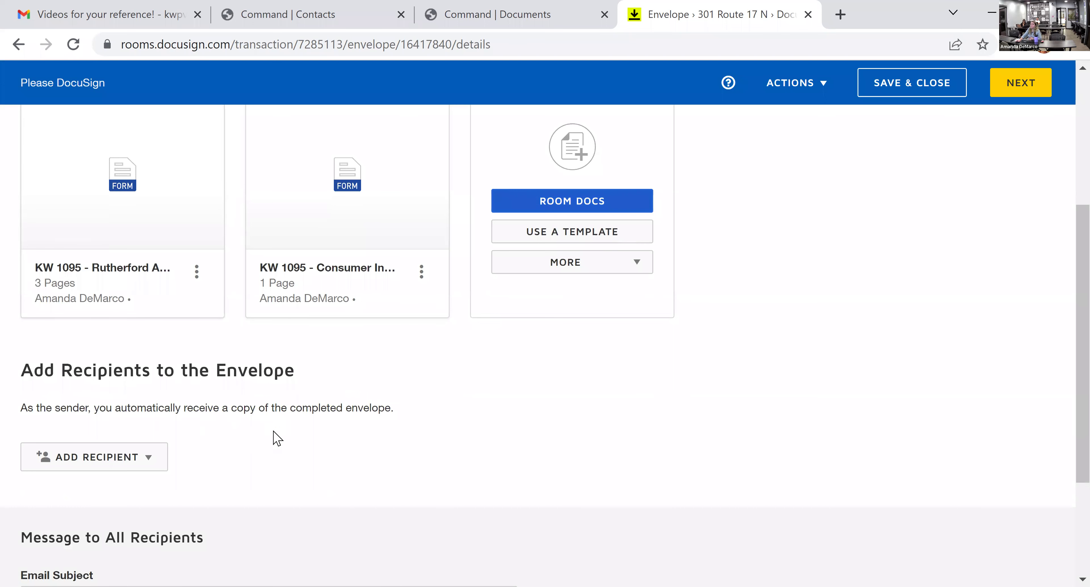
pyautogui.scroll(-2, 277, 439)
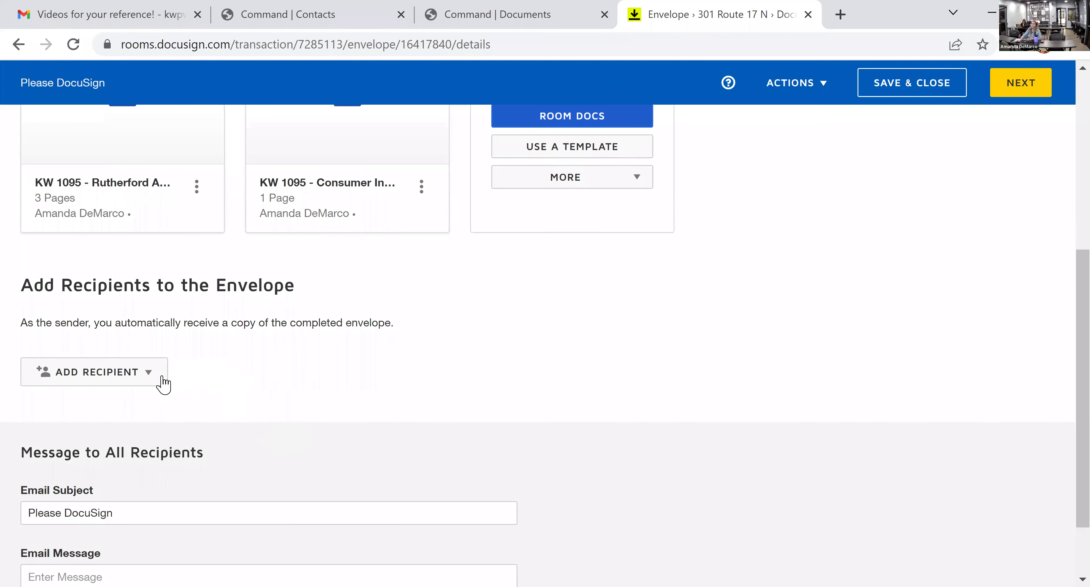
# - Add the Buyer One pre-tagged role with its assigned client recipient as a signer
pyautogui.click(162, 378)
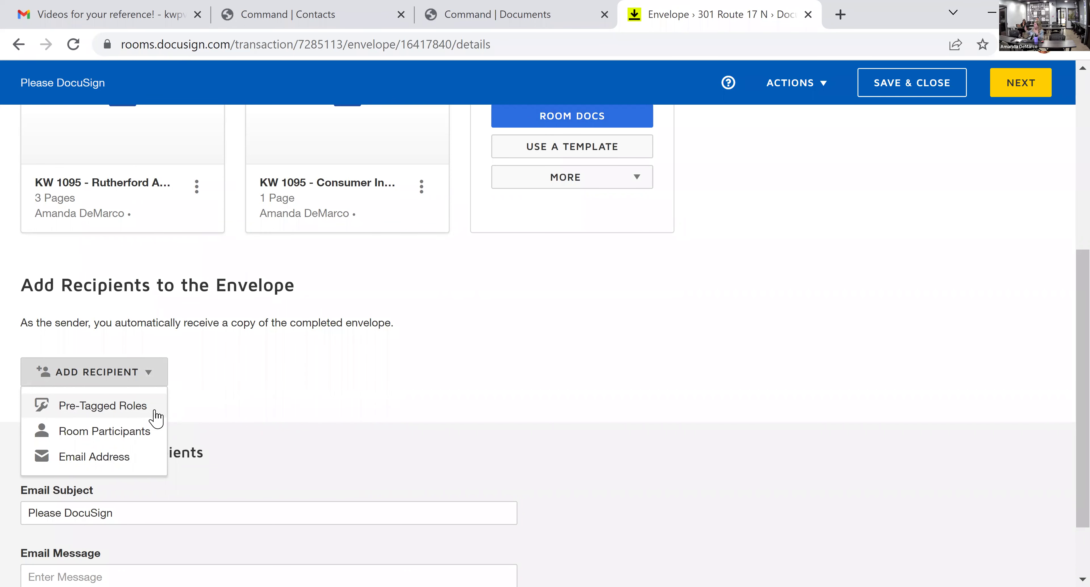
pyautogui.click(154, 411)
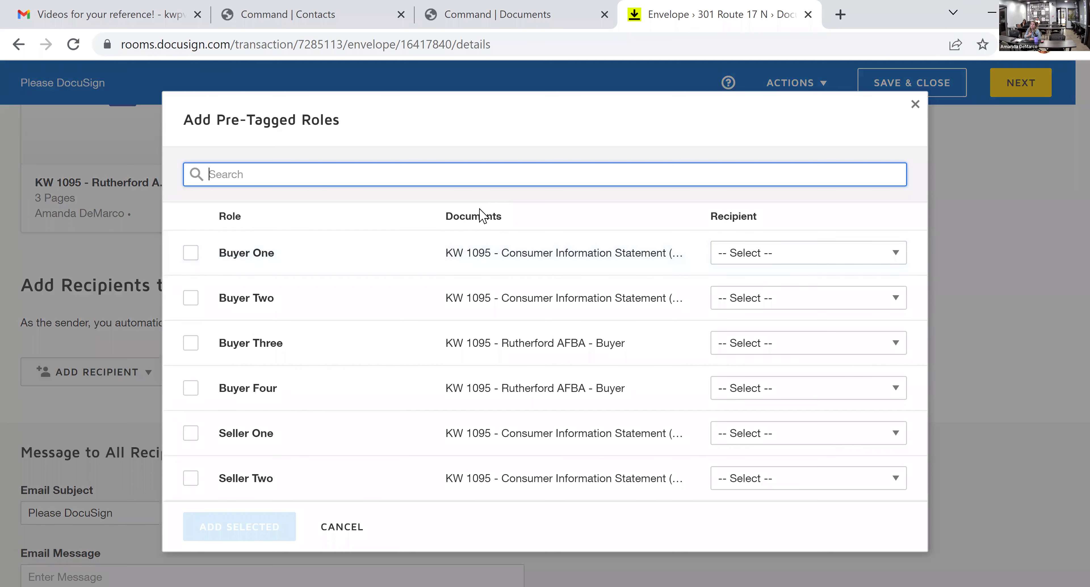
pyautogui.click(829, 262)
pyautogui.scroll(-2, 841, 360)
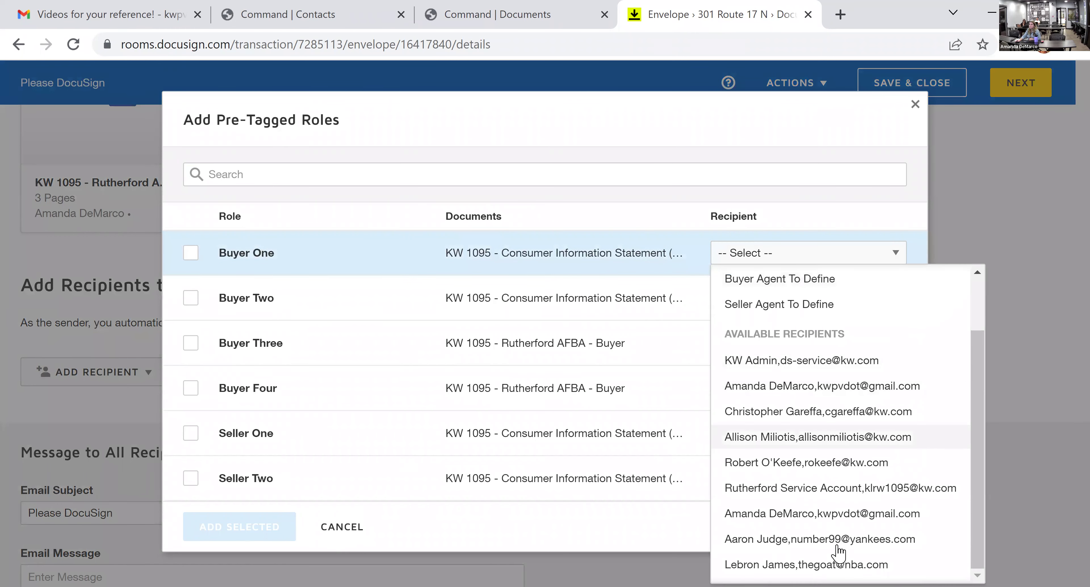
pyautogui.click(832, 514)
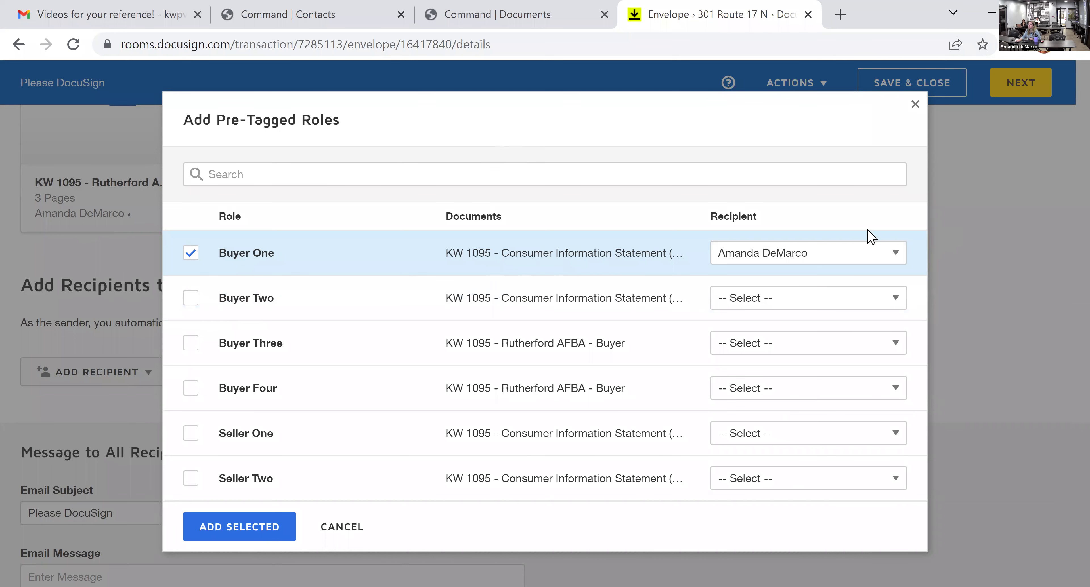
pyautogui.click(235, 527)
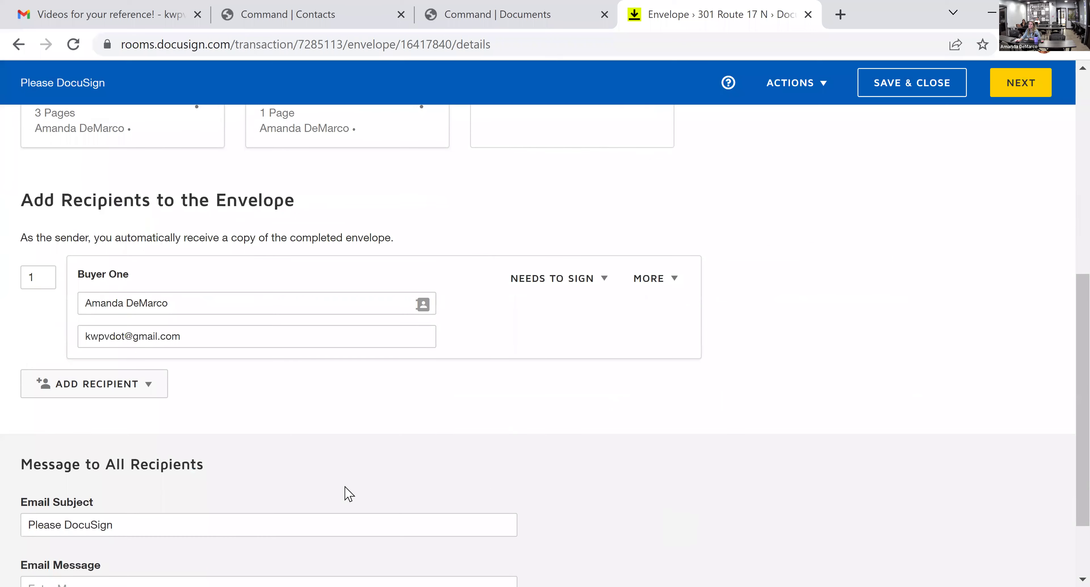
pyautogui.click(141, 393)
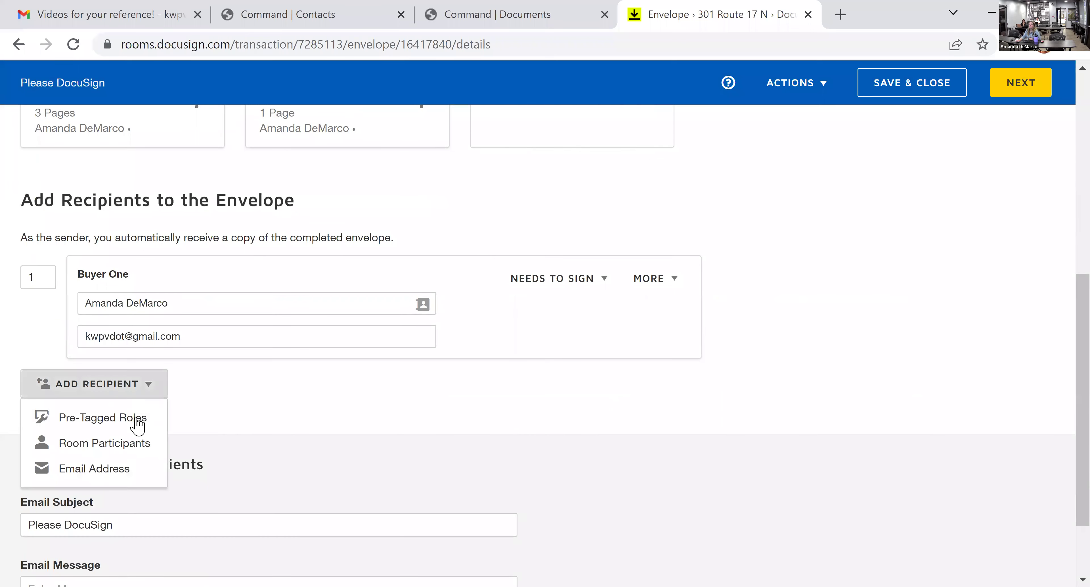
# - Add the agent's own room contact as another recipient and inspect the Buyer One role label
pyautogui.click(128, 449)
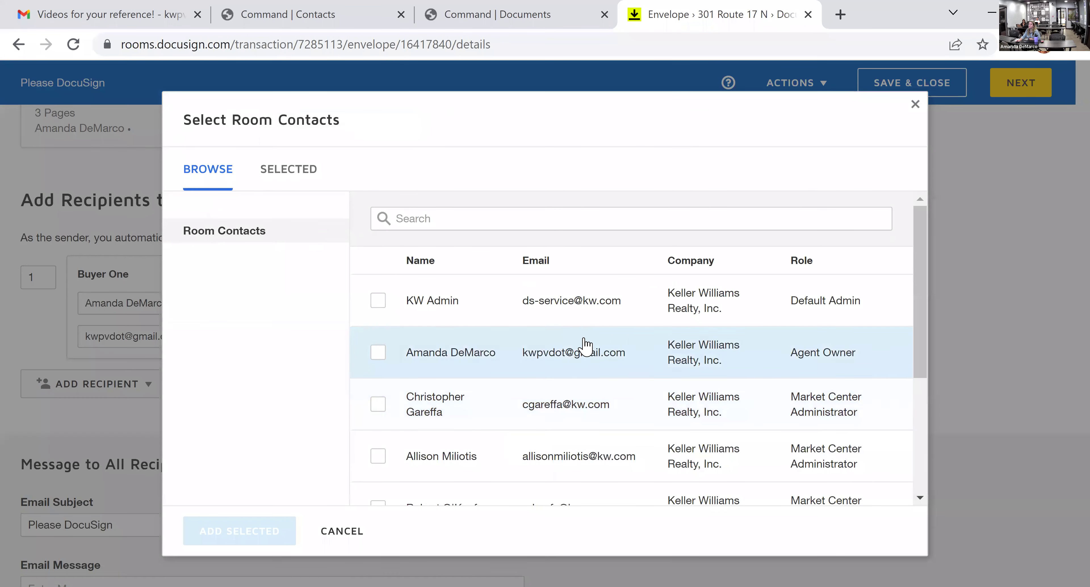
pyautogui.click(377, 352)
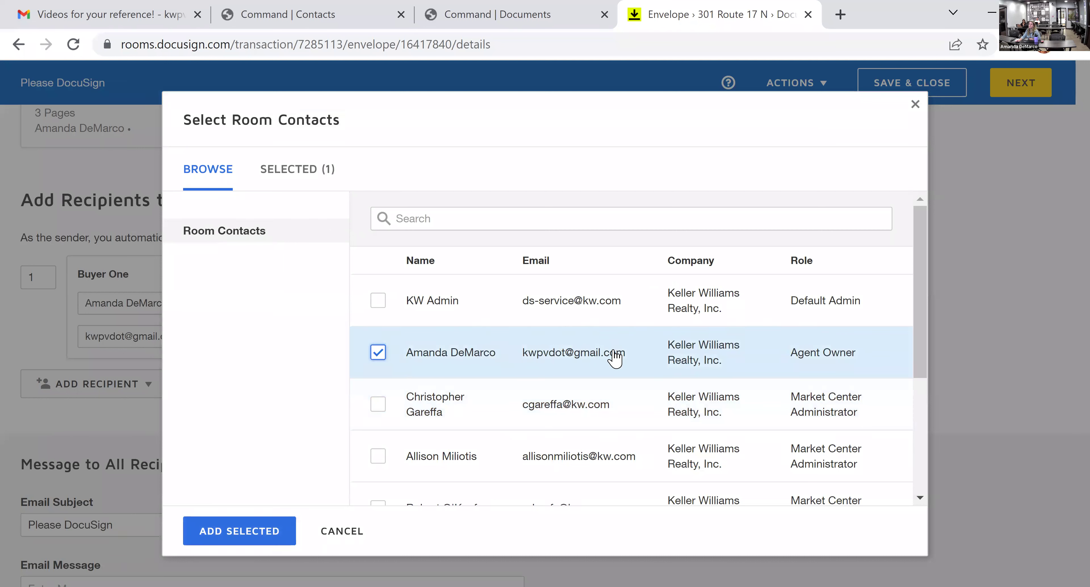
pyautogui.click(249, 543)
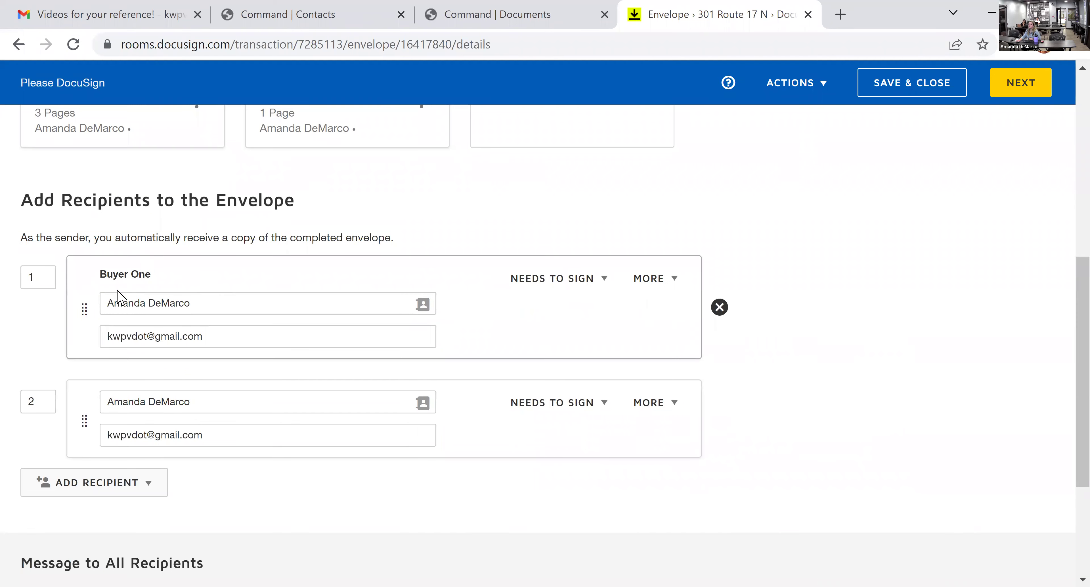
pyautogui.moveTo(153, 275); pyautogui.dragTo(92, 269)
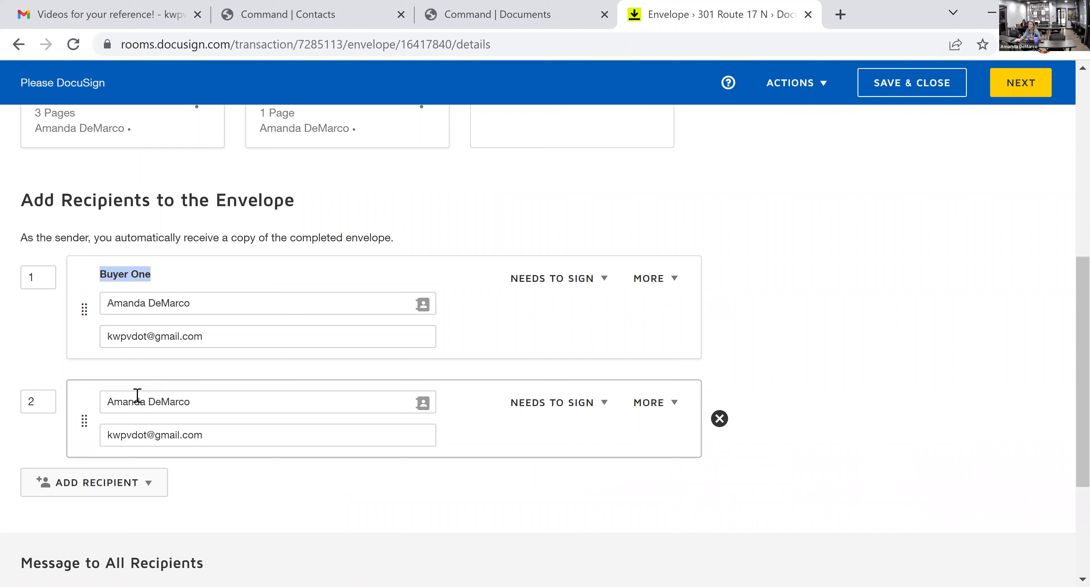
pyautogui.click(92, 418)
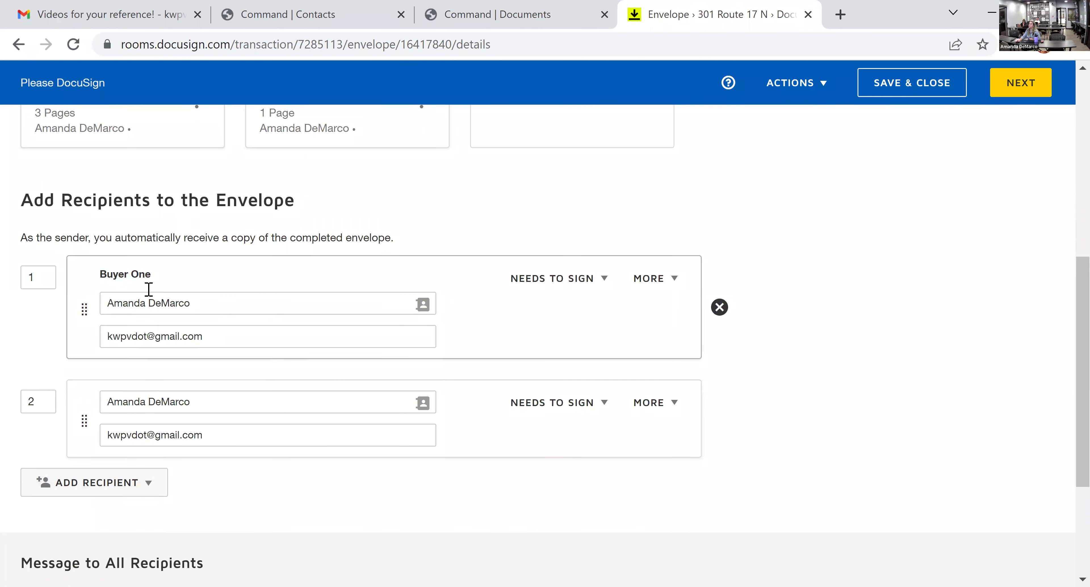
pyautogui.tripleClick(114, 273)
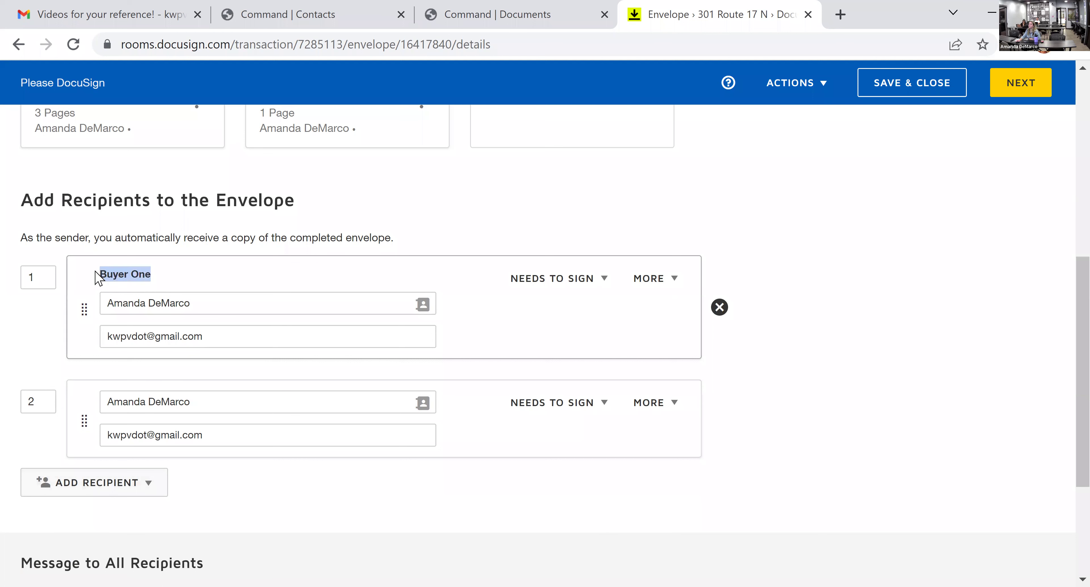
pyautogui.click(135, 275)
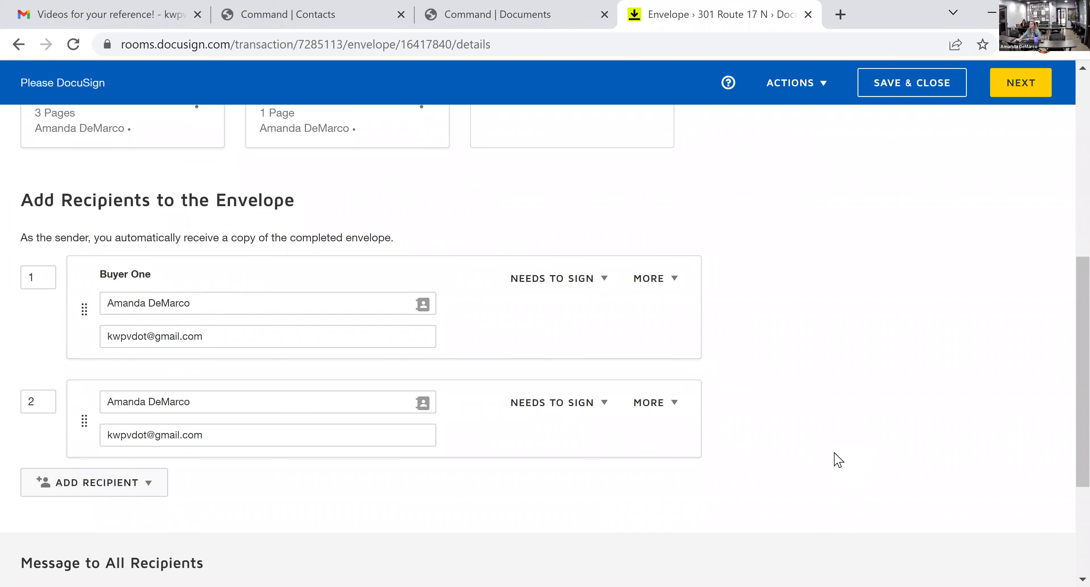
# - Remove the duplicate second recipient, leaving Buyer One as sole signer, and go to Add Fields
pyautogui.moveTo(730, 425)
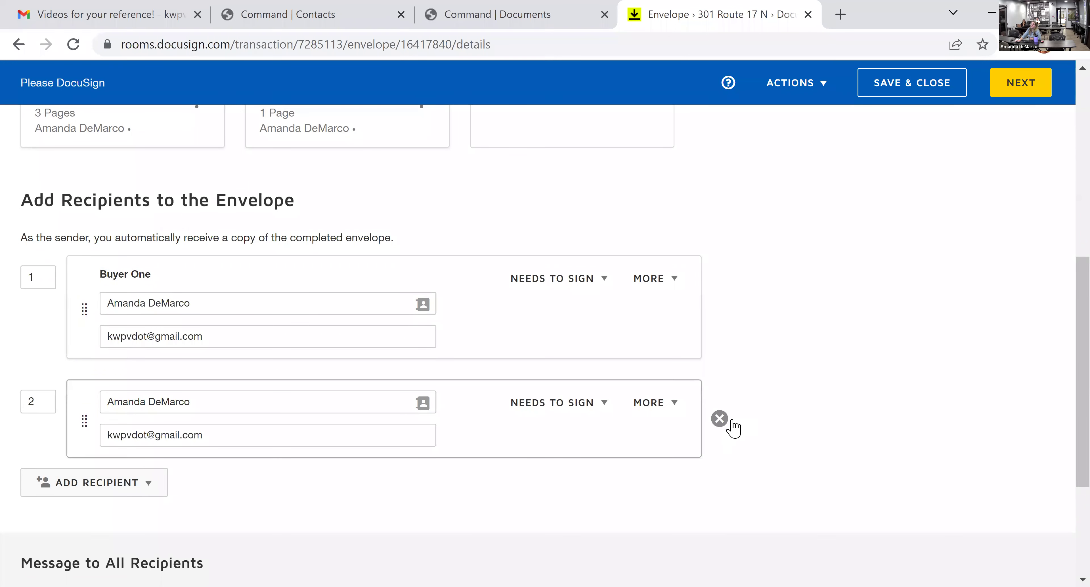
pyautogui.click(719, 420)
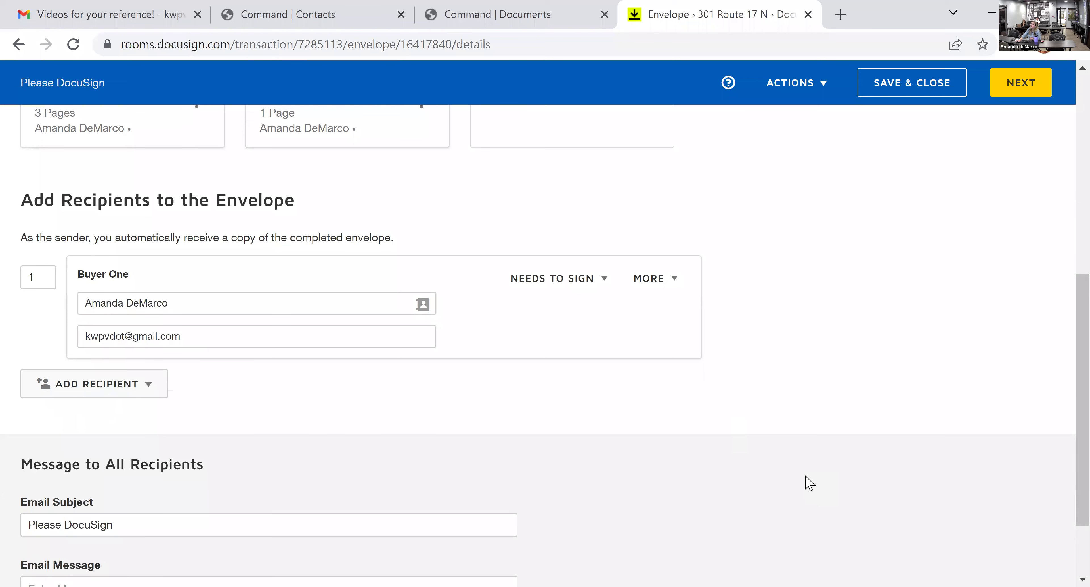
pyautogui.click(149, 388)
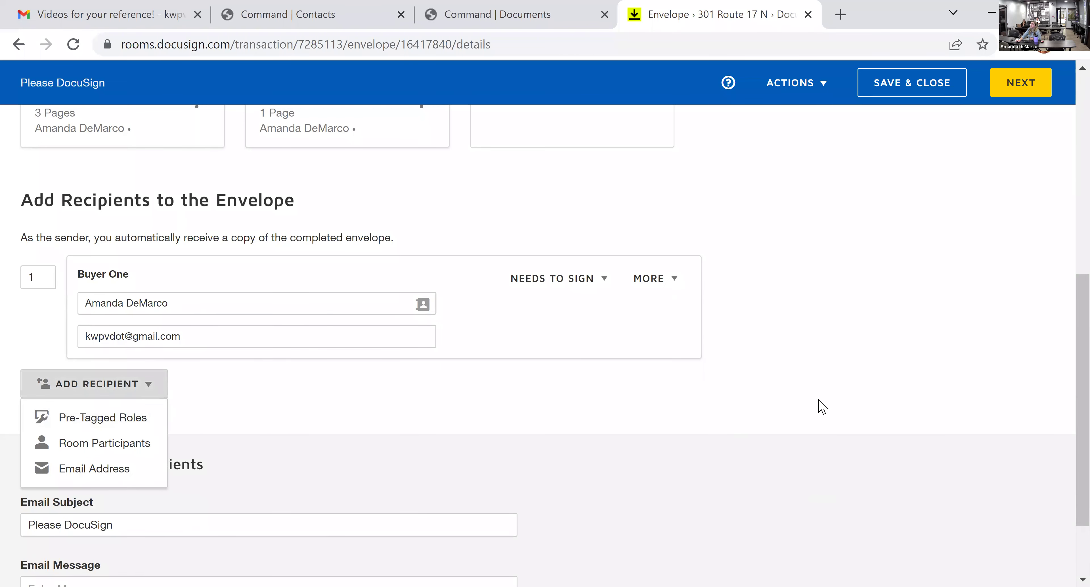
pyautogui.click(949, 378)
pyautogui.click(1024, 87)
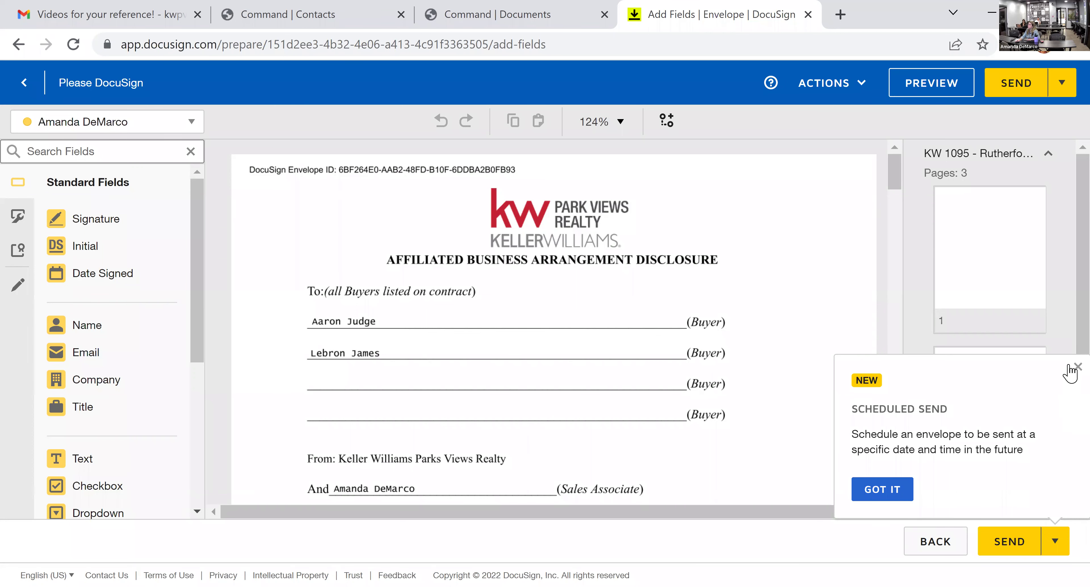
# - Dismiss the Scheduled Send notice and review the AFBA's Buyer Sign and Date Signed fields through to the CIS
pyautogui.click(1077, 367)
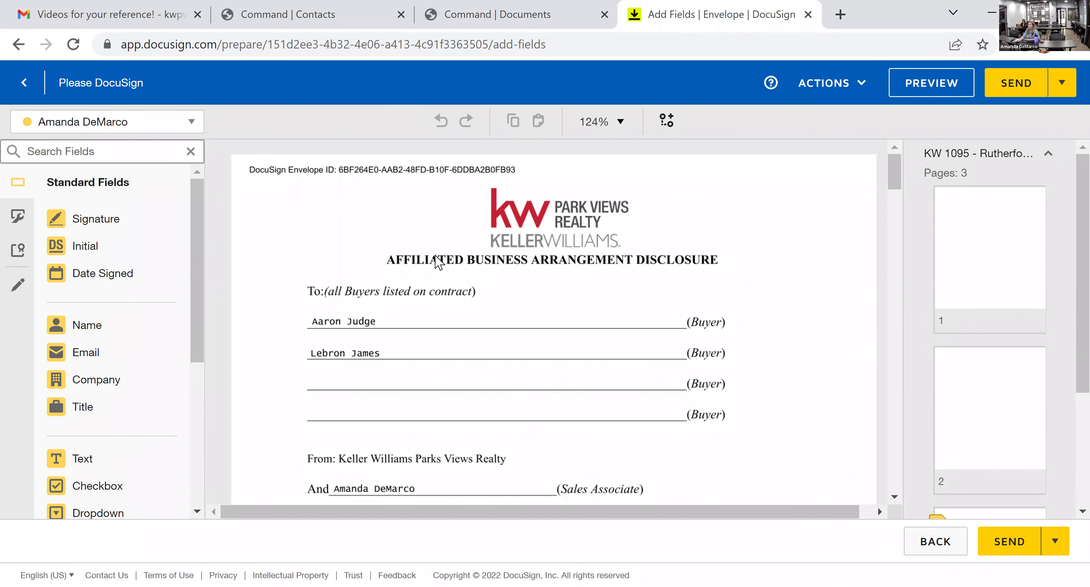
pyautogui.scroll(-5, 679, 288)
pyautogui.scroll(-15, 679, 291)
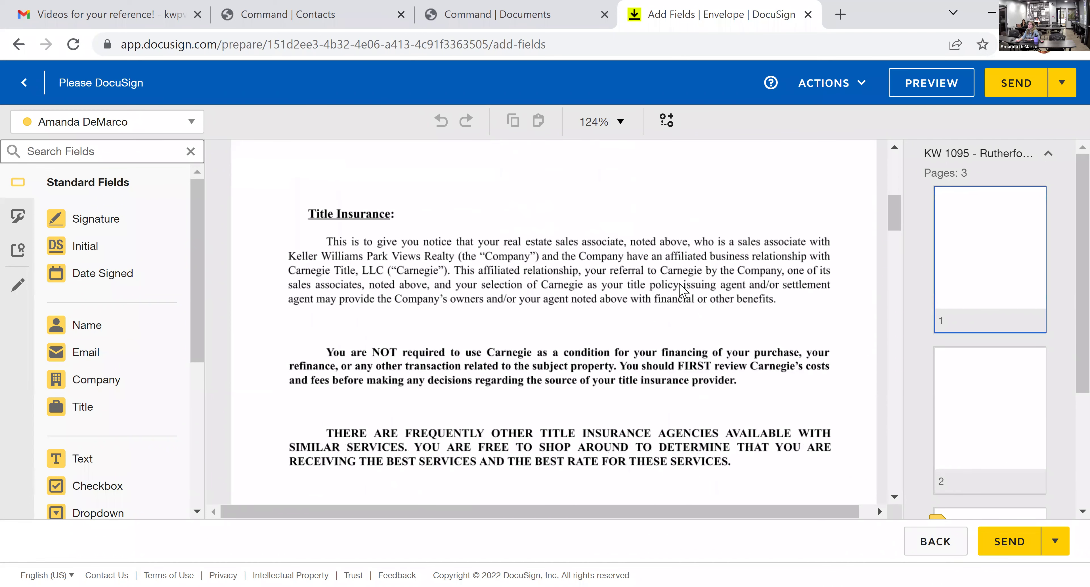
pyautogui.scroll(-15, 682, 291)
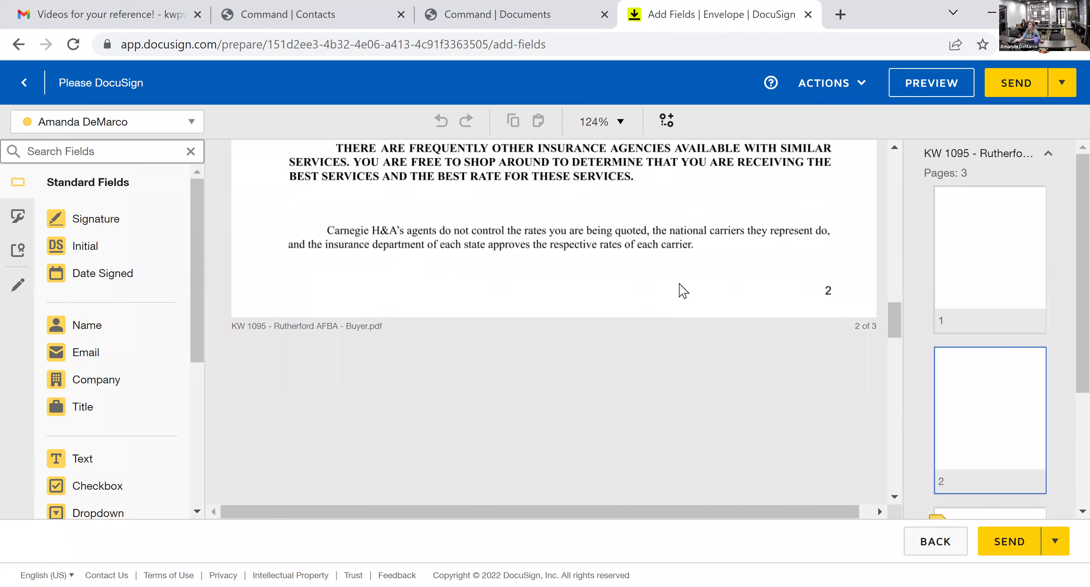
pyautogui.scroll(-2, 662, 353)
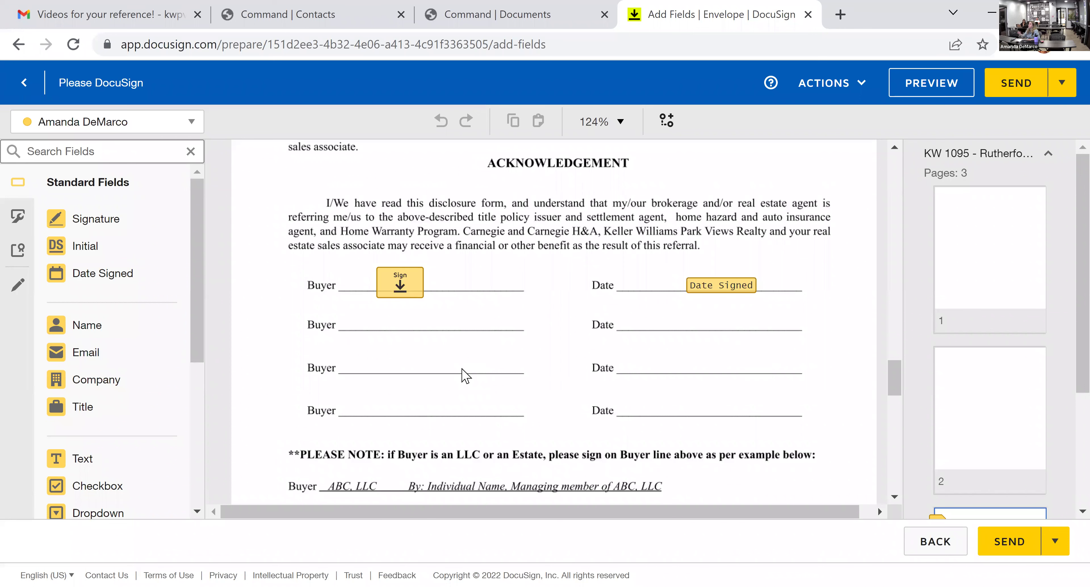
pyautogui.scroll(-8, 583, 315)
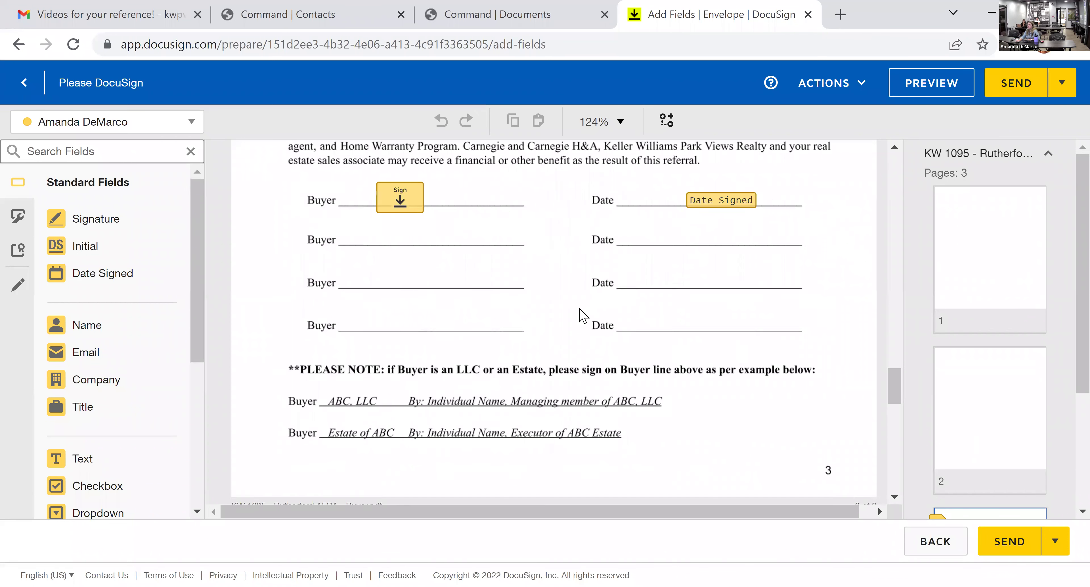
pyautogui.scroll(-2, 579, 309)
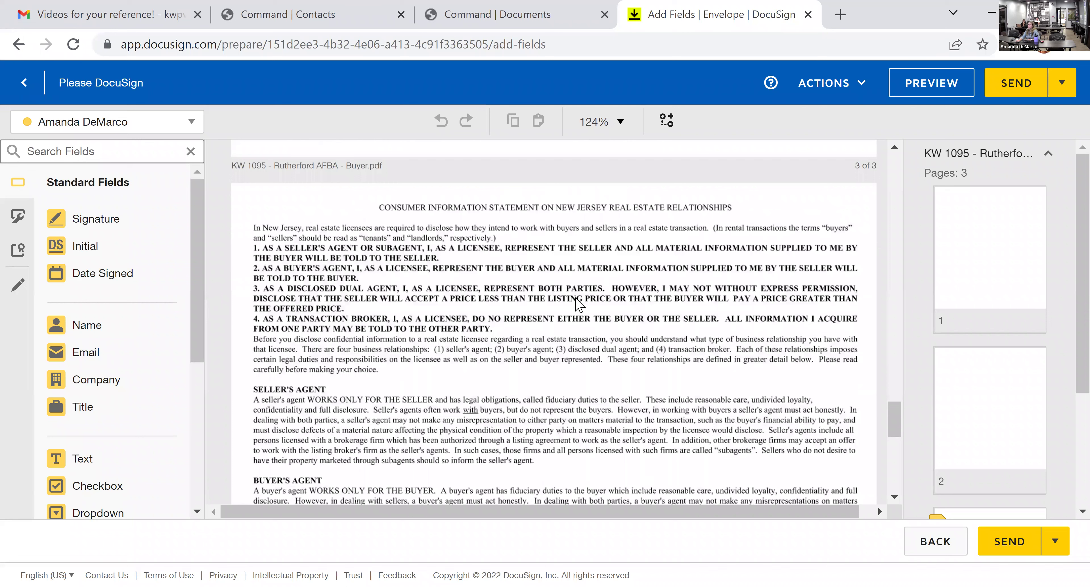
pyautogui.scroll(-10, 578, 304)
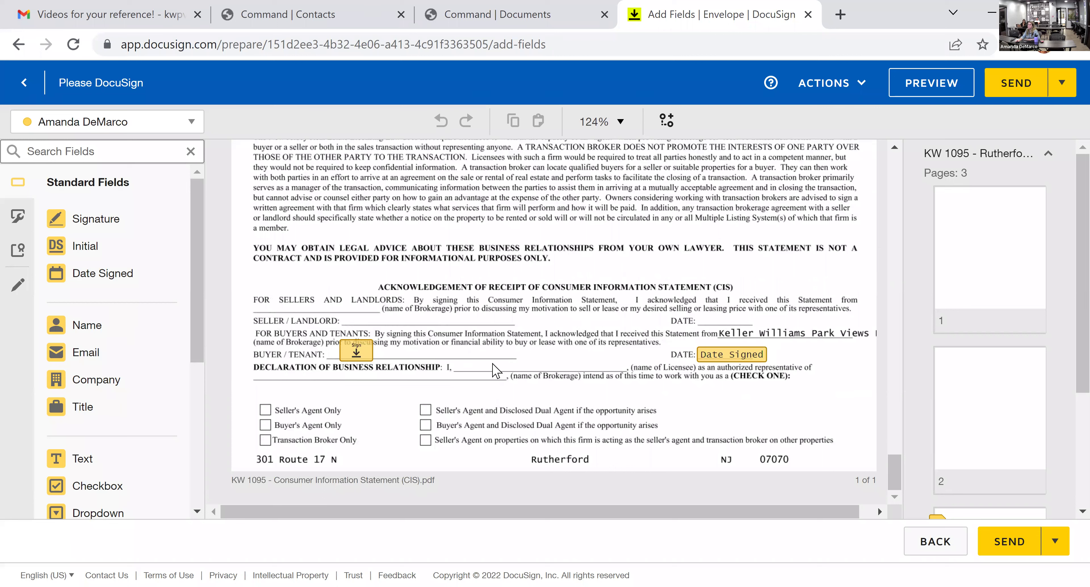
pyautogui.click(199, 126)
pyautogui.click(612, 425)
pyautogui.moveTo(91, 221)
pyautogui.mouseDown()
pyautogui.moveTo(386, 236)
pyautogui.moveTo(464, 259)
pyautogui.mouseUp()
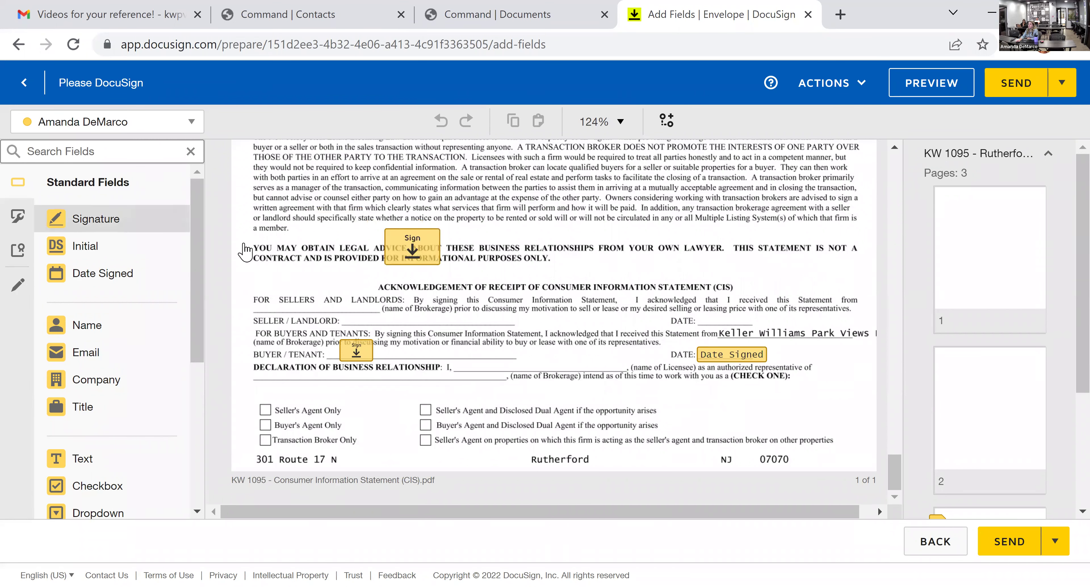
pyautogui.moveTo(87, 246); pyautogui.dragTo(491, 240)
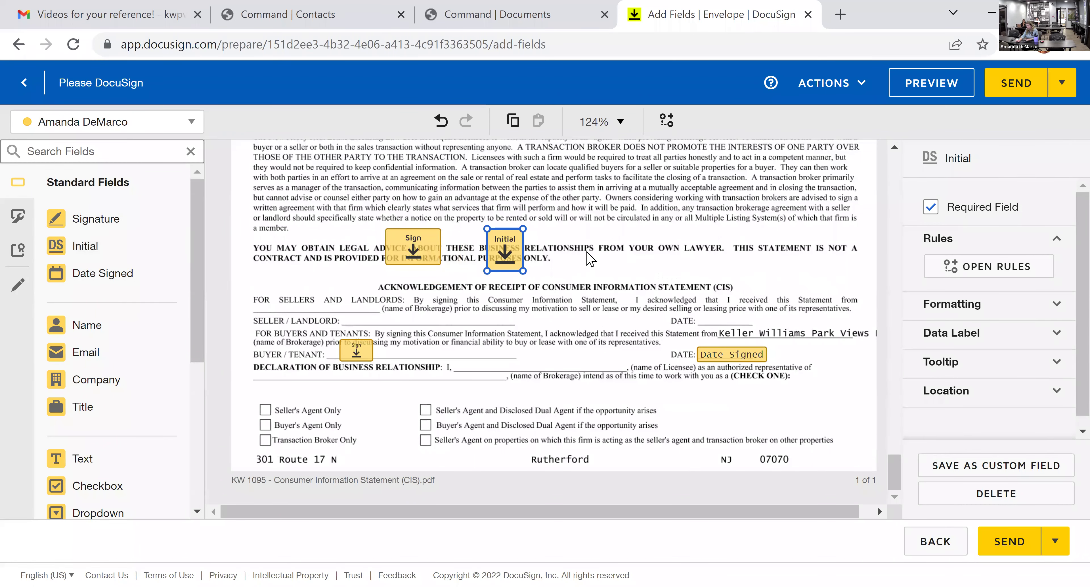
pyautogui.press('Delete')
pyautogui.click(416, 253)
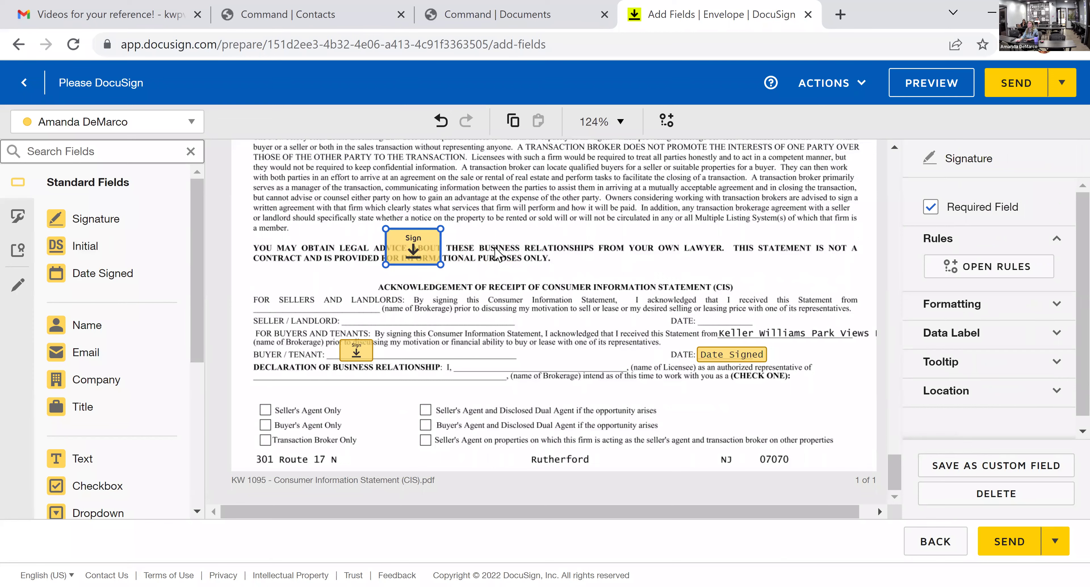
pyautogui.press('Delete')
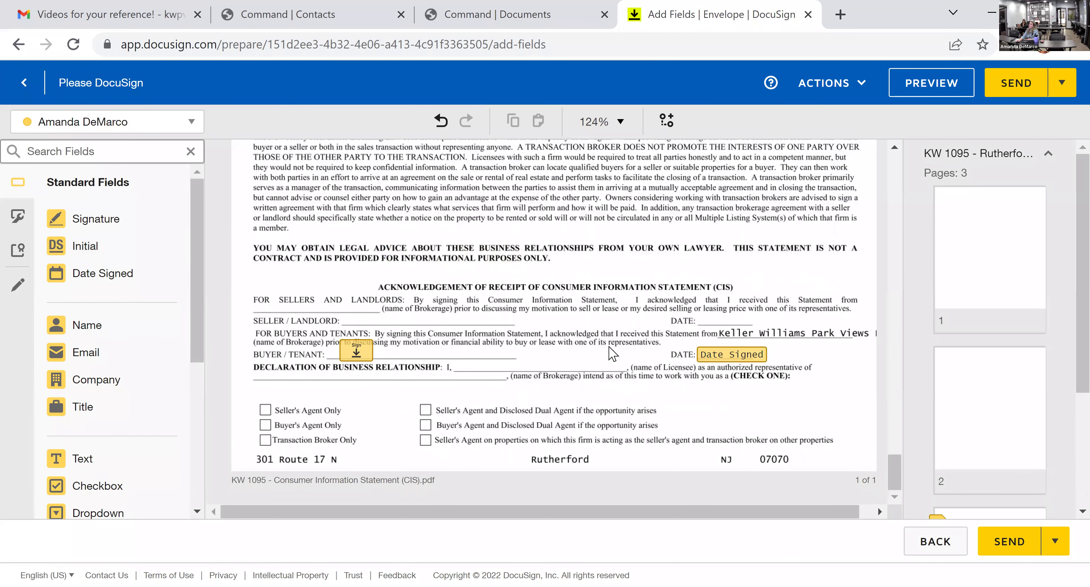
# - Send the envelope to Buyer One and start its signing session
pyautogui.click(1012, 552)
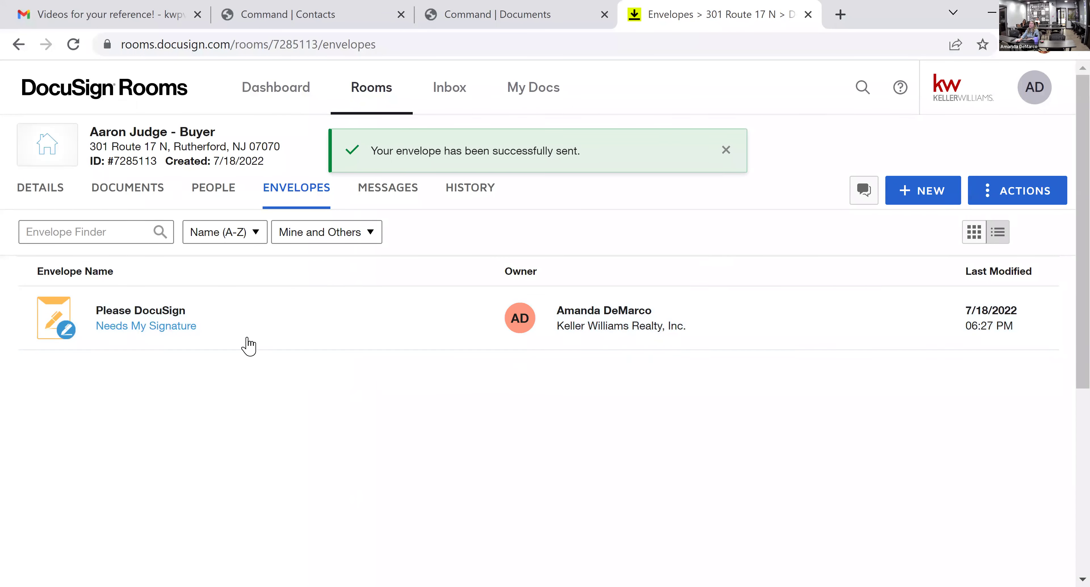
pyautogui.click(149, 333)
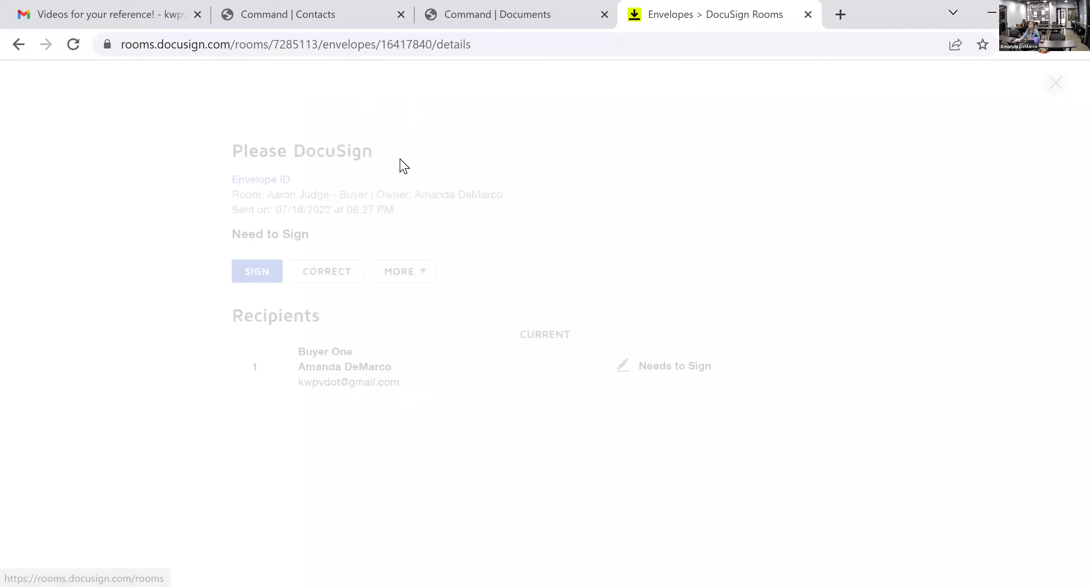
pyautogui.click(265, 259)
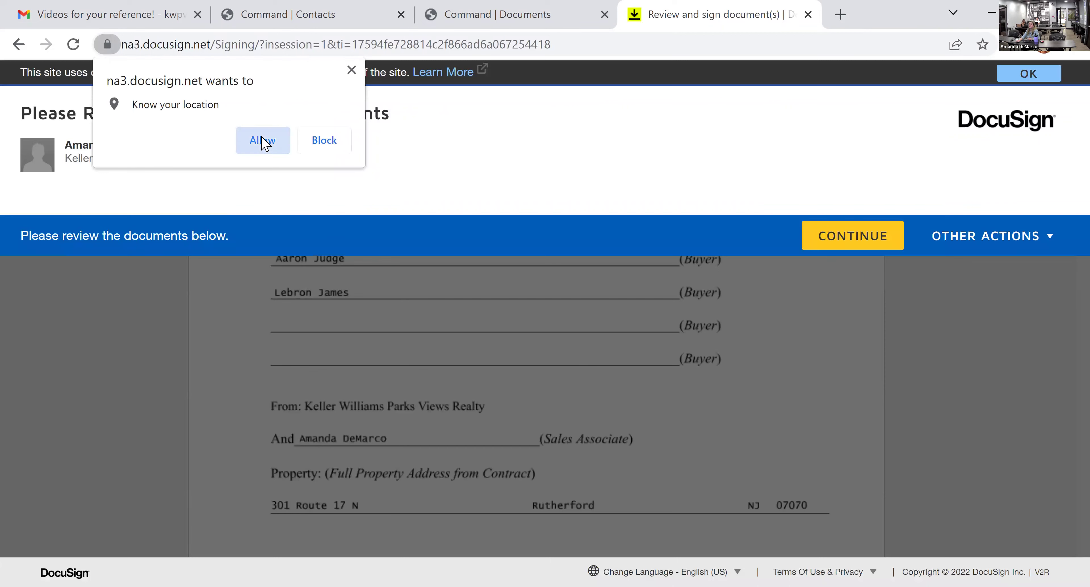
# - Allow location, then sign the buyer lines on the disclosure form and CIS and finish
pyautogui.click(263, 143)
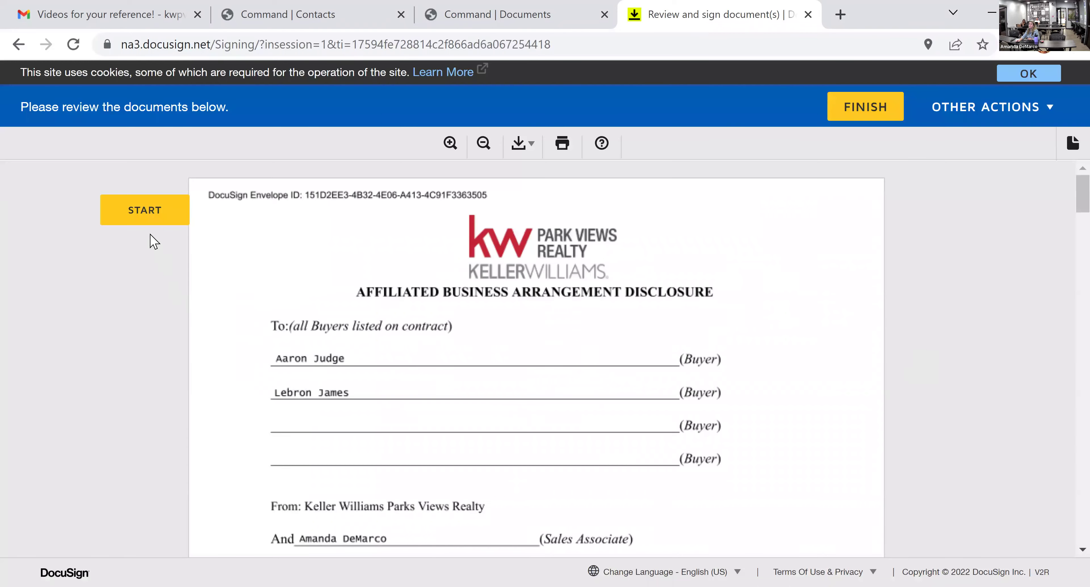
pyautogui.click(145, 213)
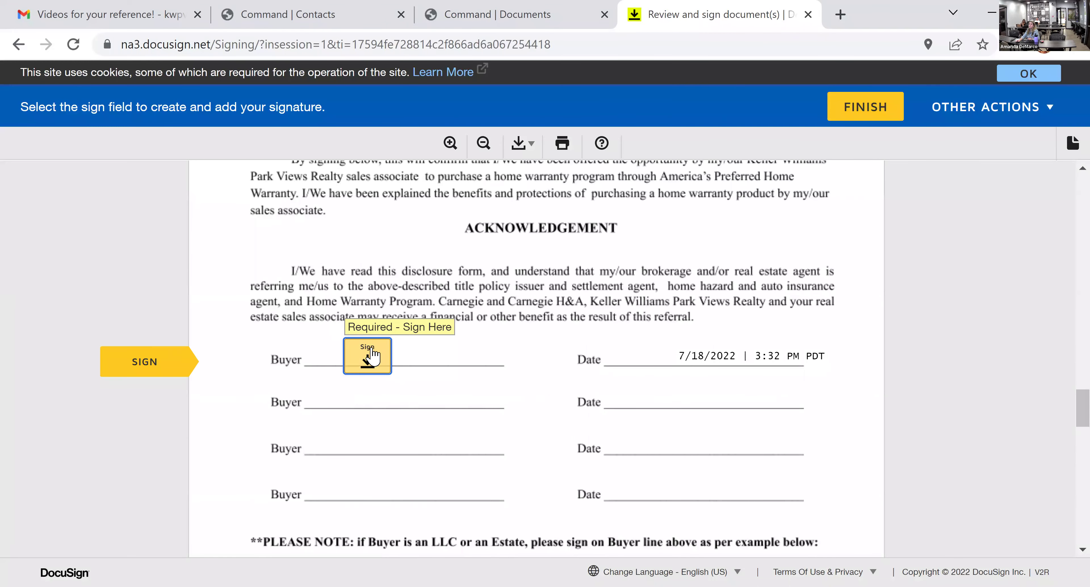
pyautogui.click(367, 358)
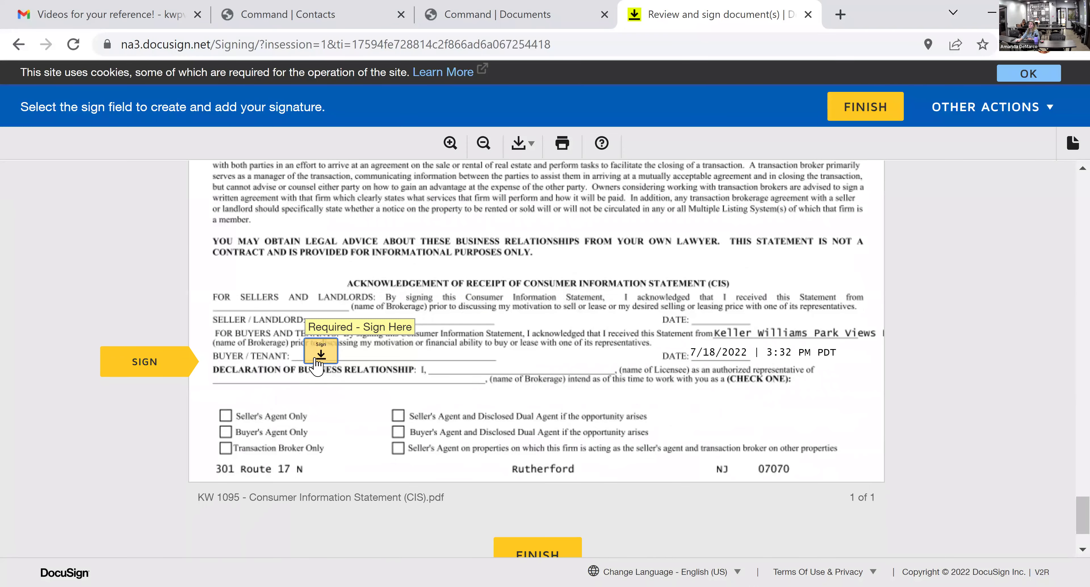
pyautogui.click(313, 359)
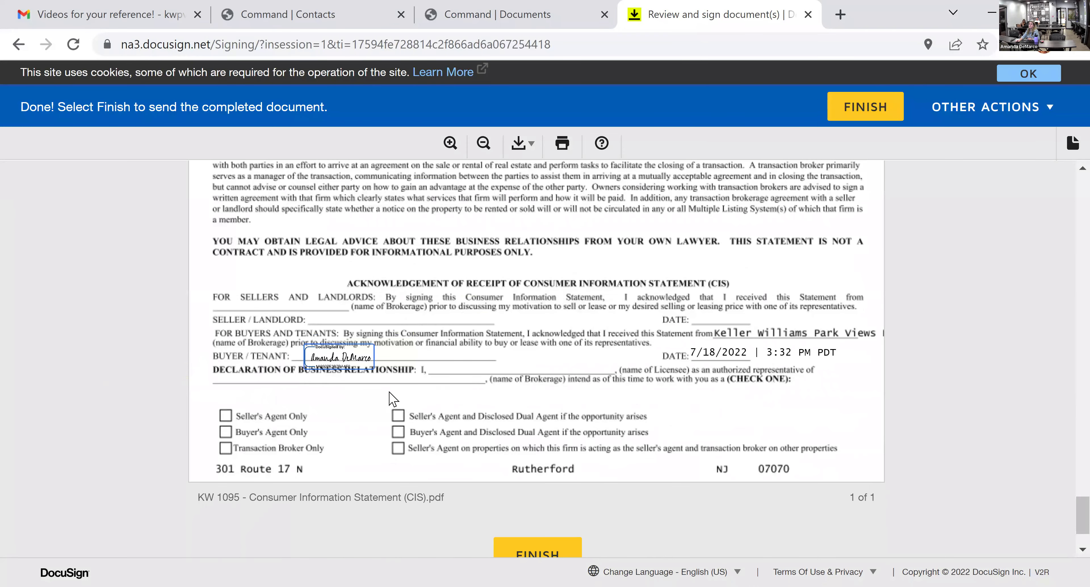
pyautogui.click(550, 554)
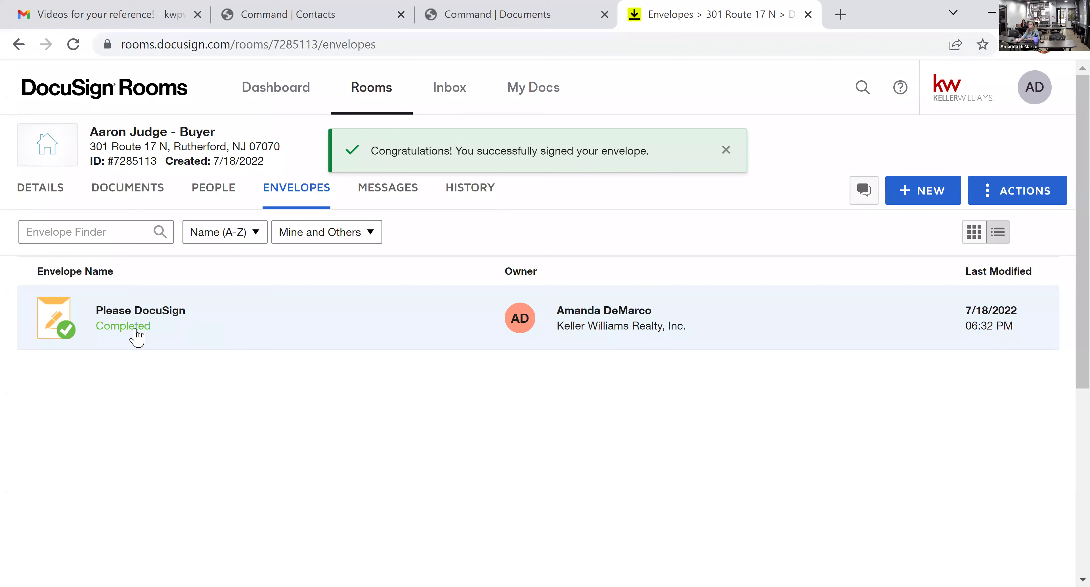
# - Verify the signed Consumer Information card among the room's 14 documents, then return to the Command checklist
pyautogui.click(148, 191)
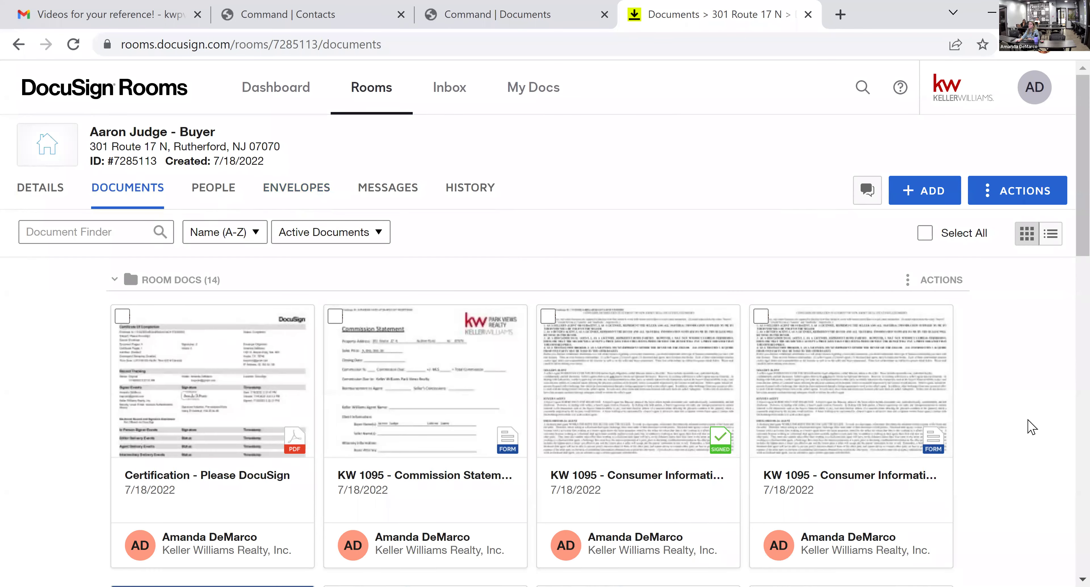
pyautogui.scroll(-2, 1029, 428)
pyautogui.scroll(1, 1028, 428)
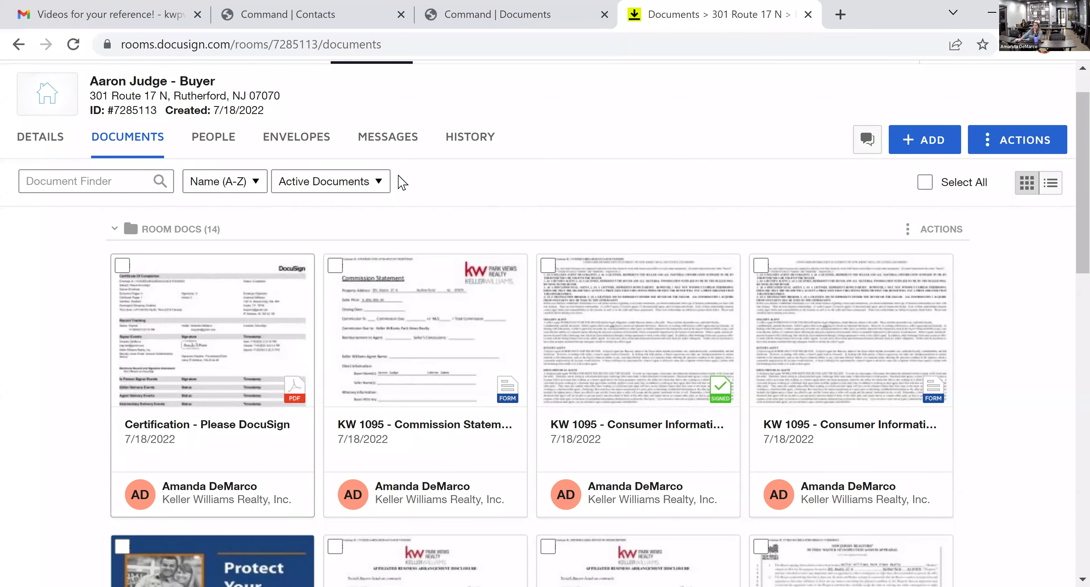
pyautogui.click(549, 21)
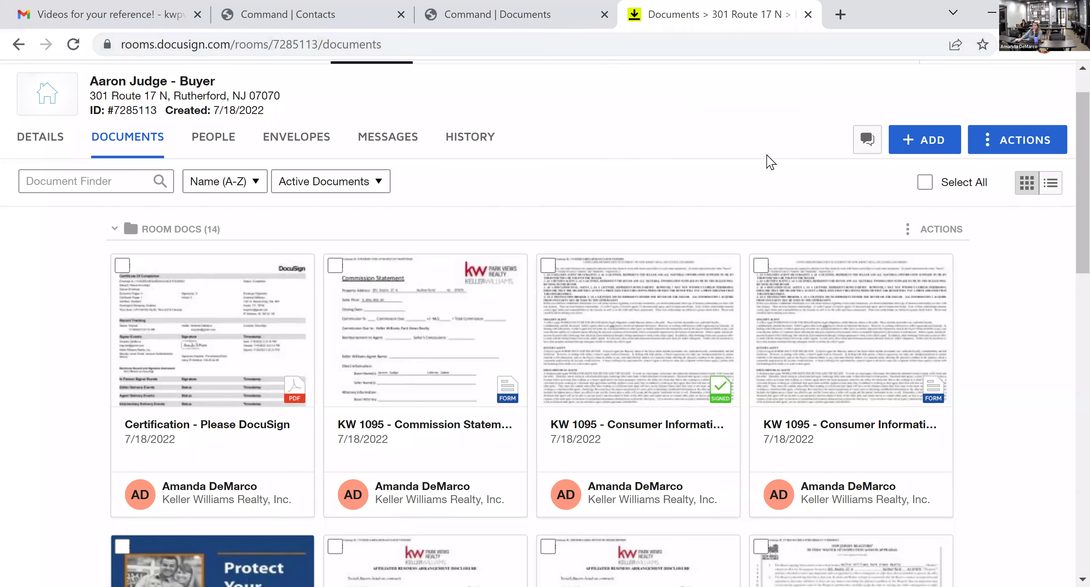
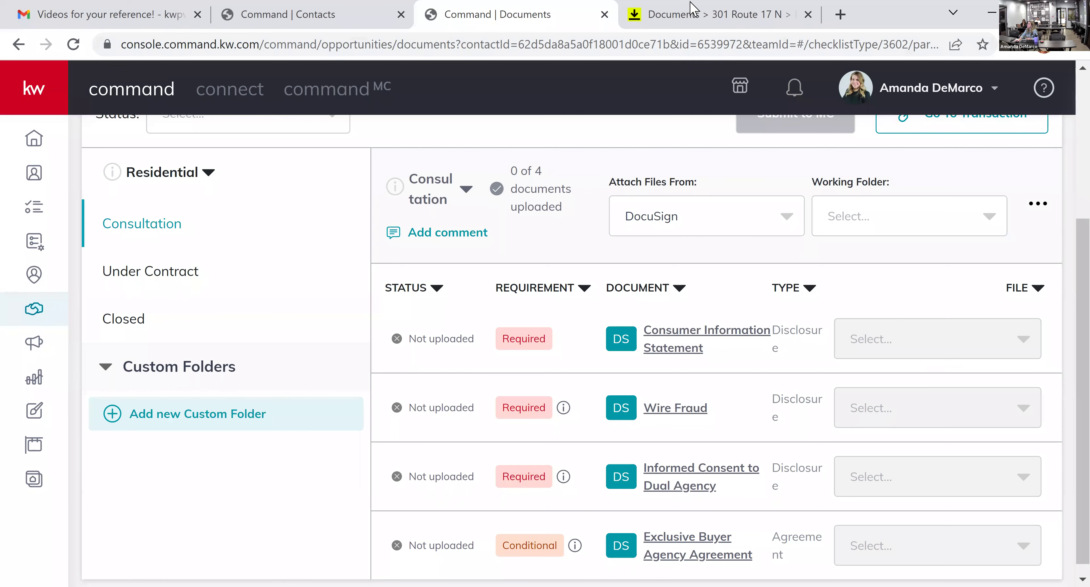
# - Switch to the DocuSign Rooms tab showing the transaction room's 14 documents
pyautogui.click(695, 10)
pyautogui.scroll(1, 467, 419)
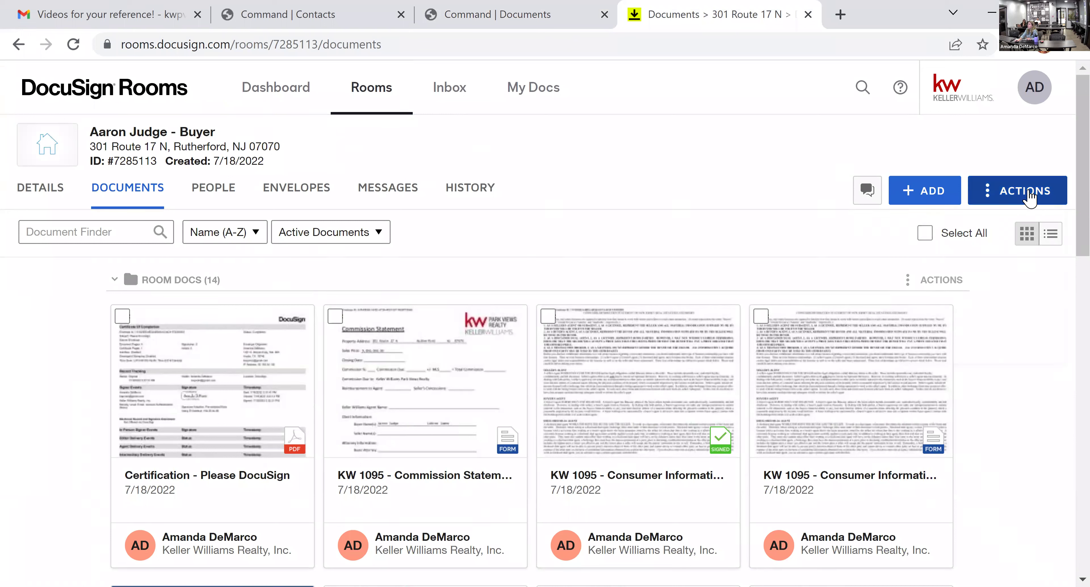
# - Create a room folder named "23 Main Street Offer July '22"
pyautogui.click(1028, 199)
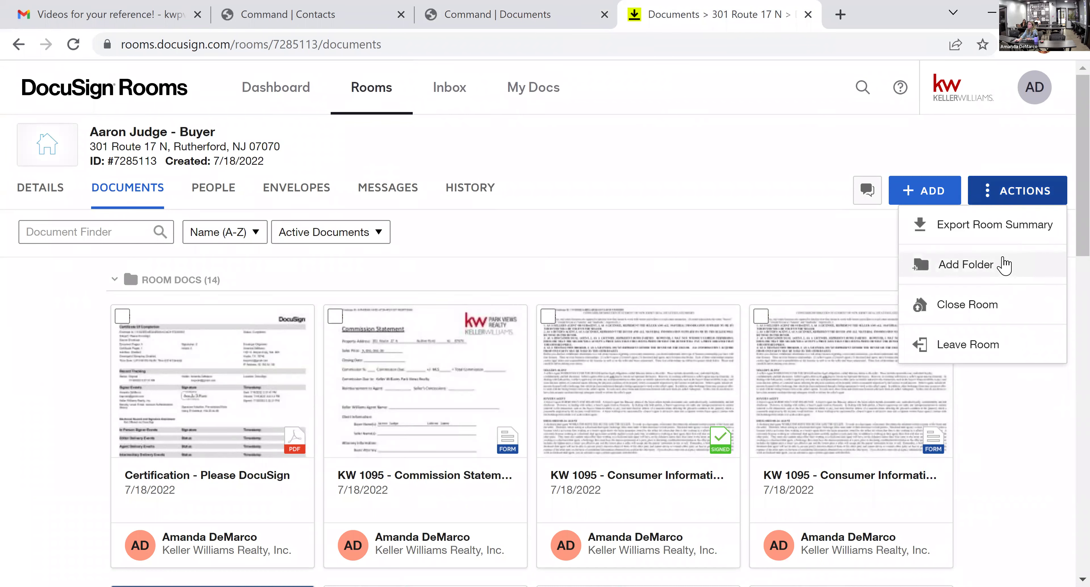
pyautogui.click(1005, 266)
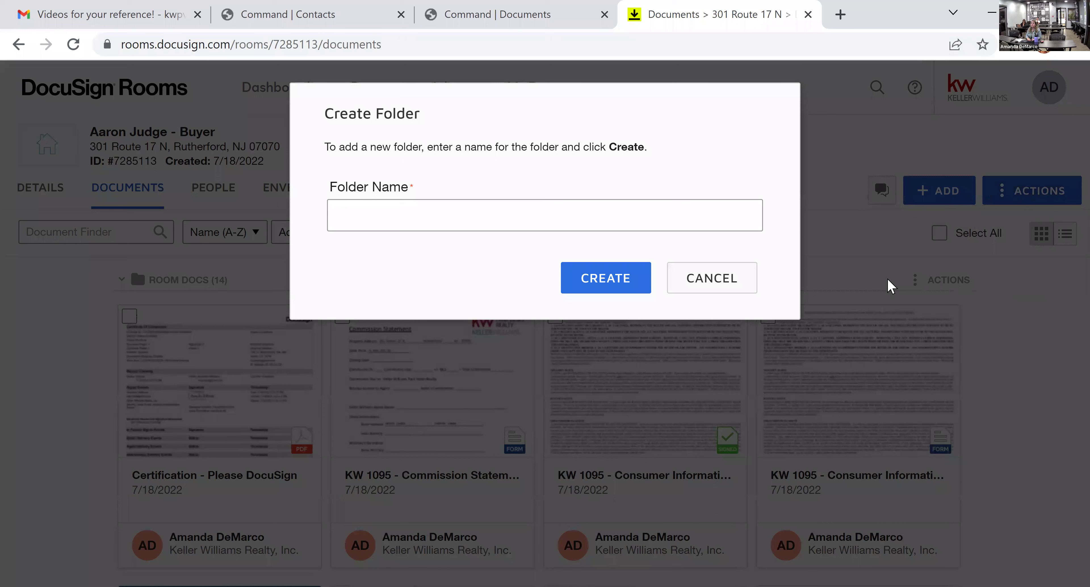
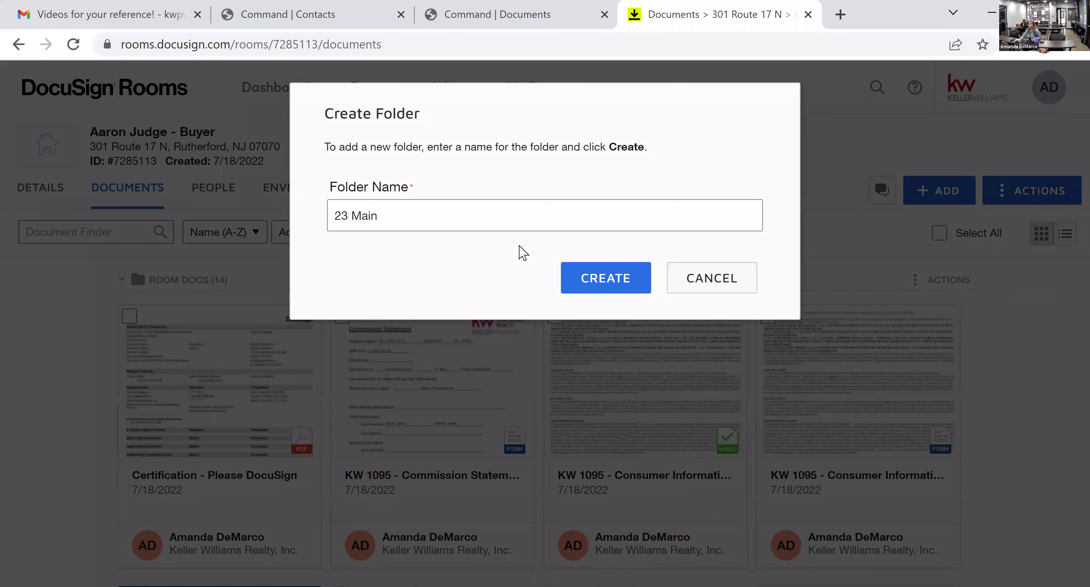
pyautogui.click(326, 217)
pyautogui.click(337, 215)
pyautogui.click(398, 219)
pyautogui.write('Street Offer')
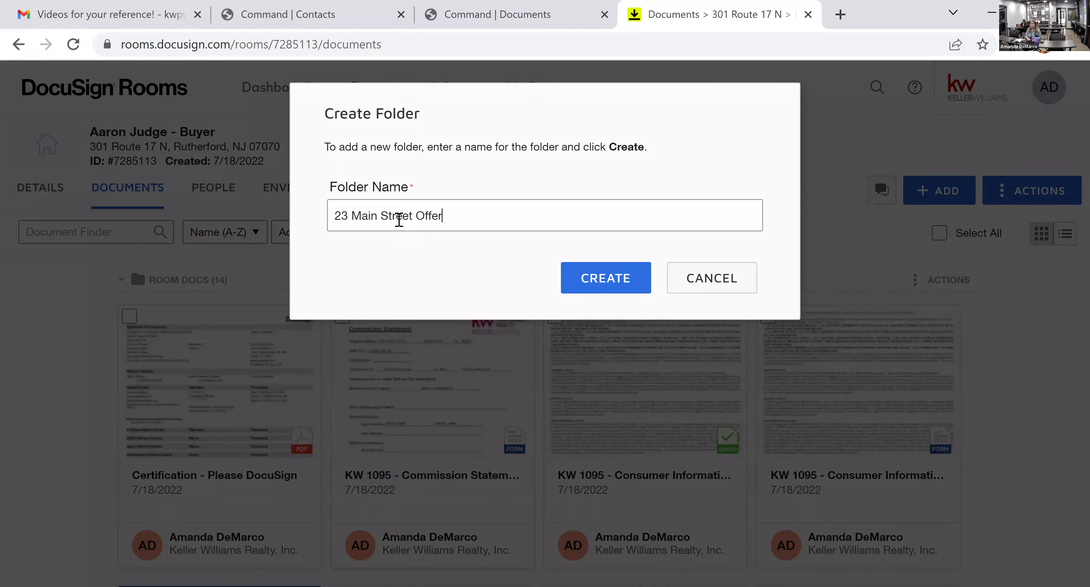
pyautogui.write(' July 2')
pyautogui.press('BackSpace')
pyautogui.write("'22")
pyautogui.click(571, 282)
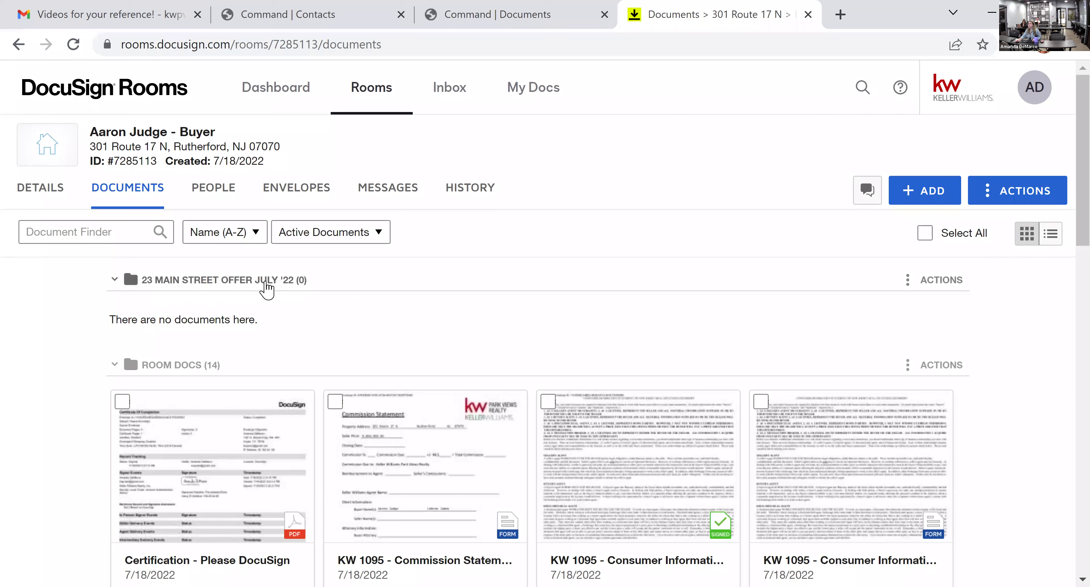
pyautogui.moveTo(630, 531); pyautogui.dragTo(245, 318)
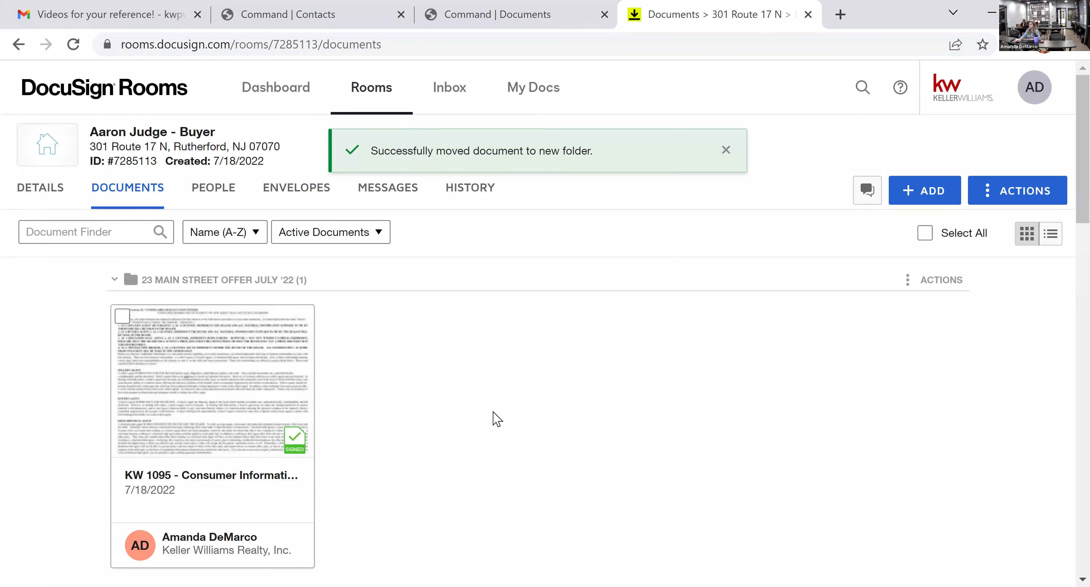
pyautogui.scroll(-2, 495, 418)
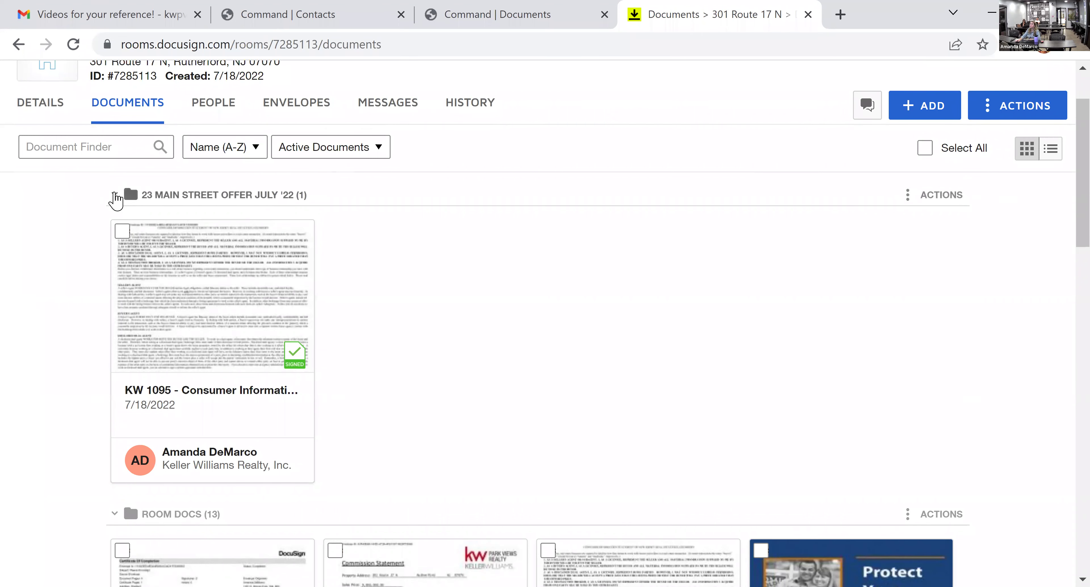
pyautogui.click(114, 196)
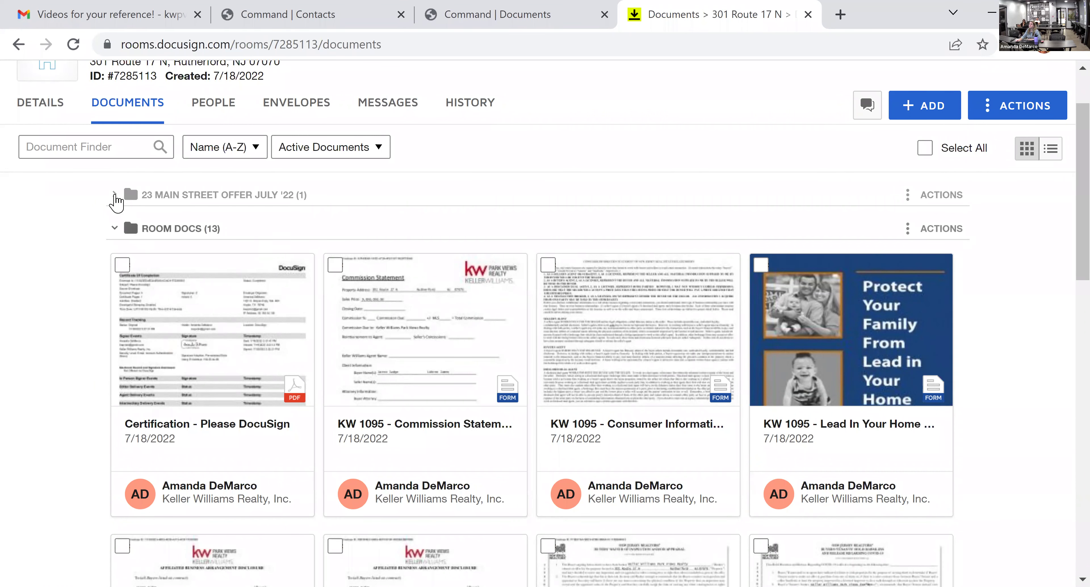
pyautogui.click(114, 196)
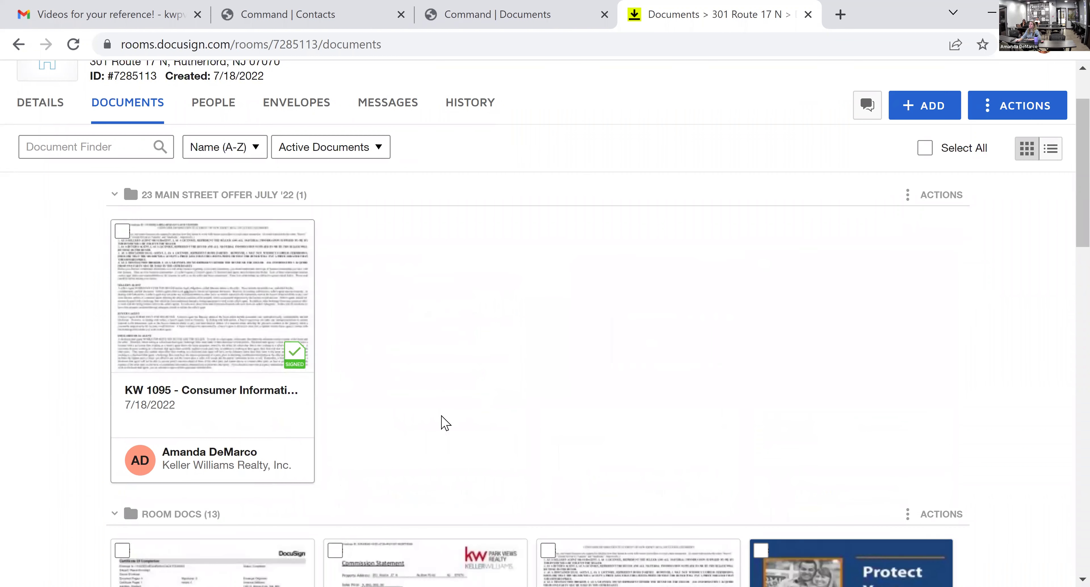
pyautogui.click(246, 369)
pyautogui.moveTo(246, 369); pyautogui.dragTo(435, 499)
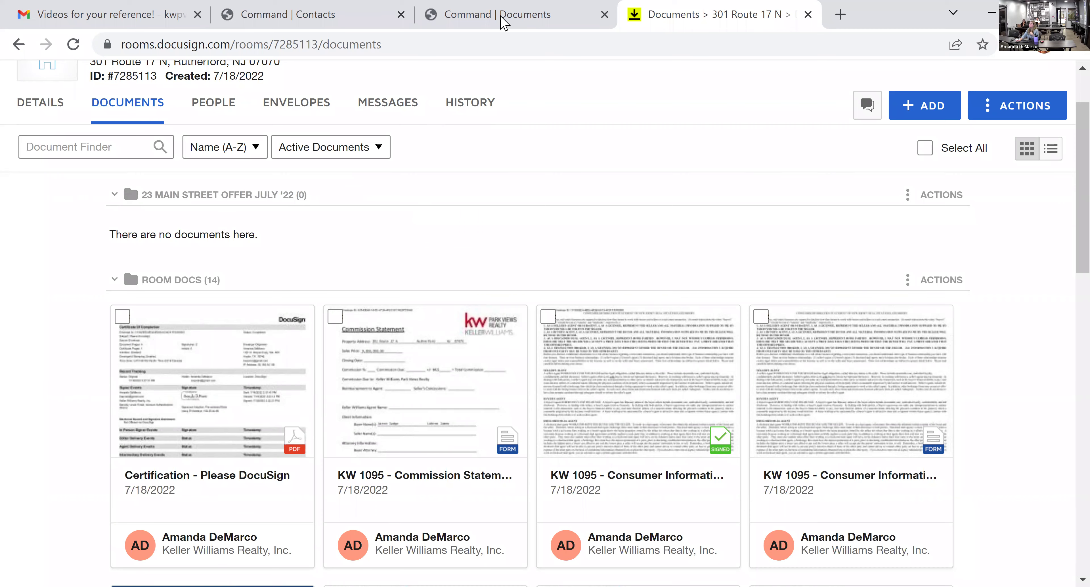
# - Create a private Command custom folder "23 Main Street 'July 22" and open it
pyautogui.click(503, 23)
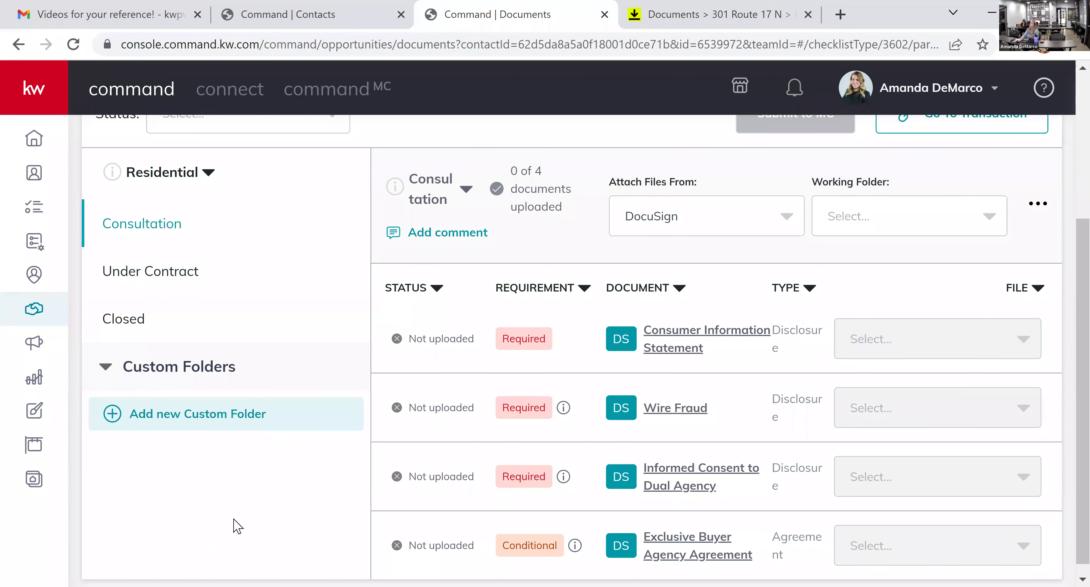
pyautogui.scroll(2, 233, 525)
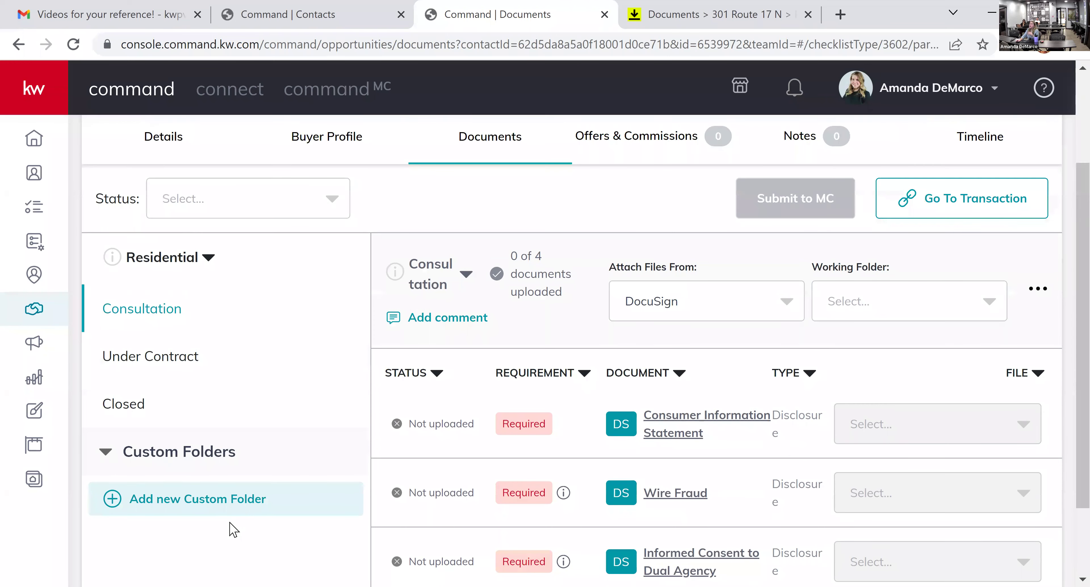
pyautogui.scroll(-2, 275, 482)
pyautogui.click(215, 419)
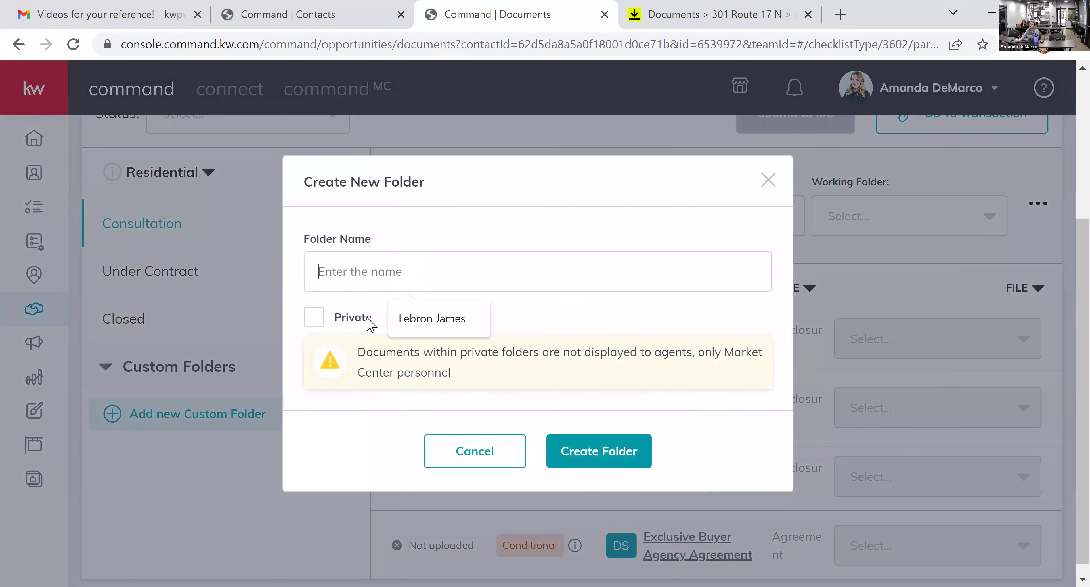
pyautogui.click(342, 318)
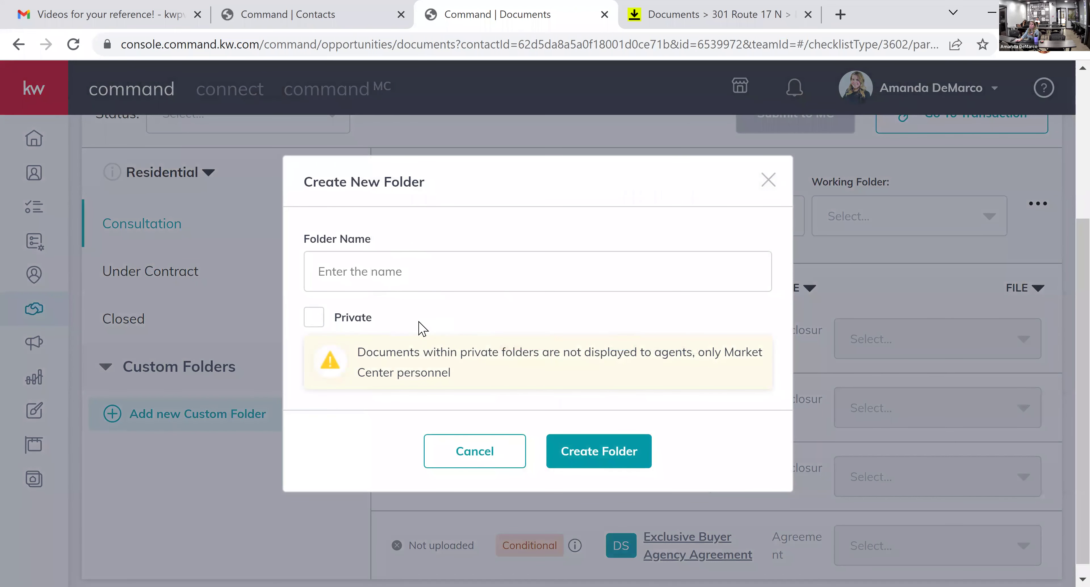
pyautogui.click(321, 321)
pyautogui.click(360, 273)
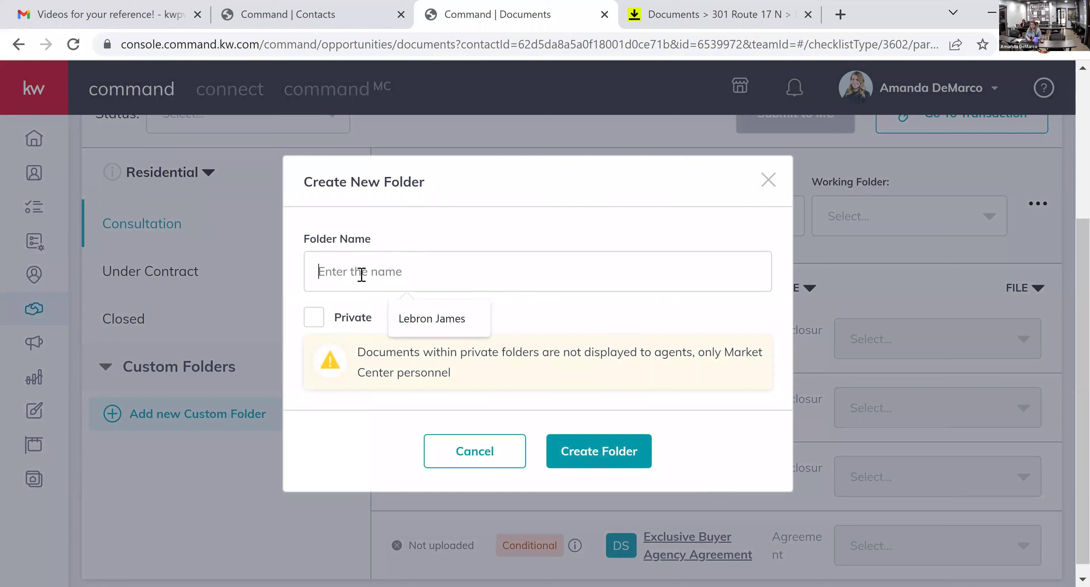
pyautogui.write('23 Main Street ')
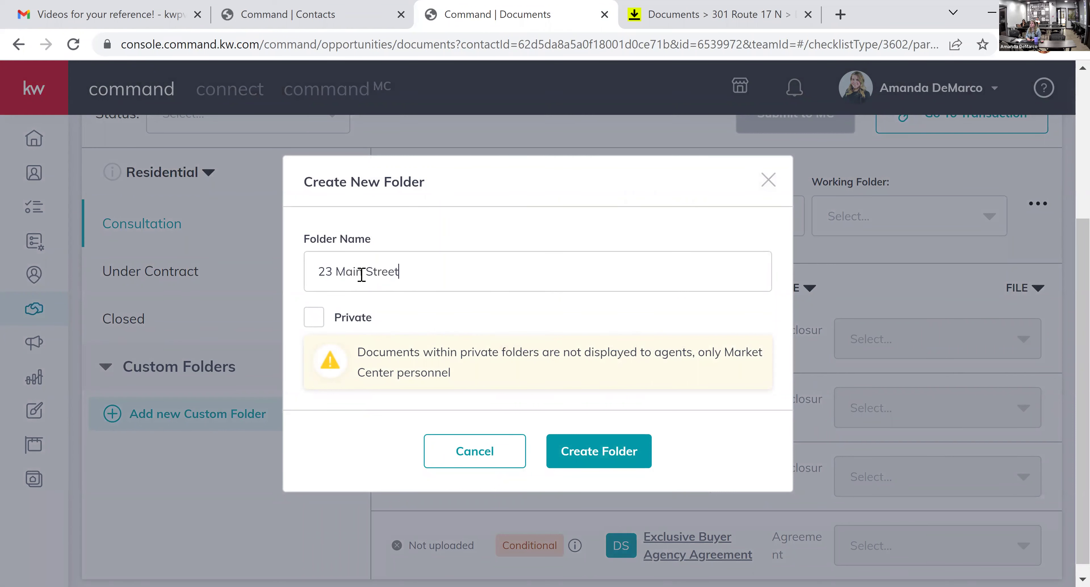
pyautogui.write("'July 22")
pyautogui.click(598, 455)
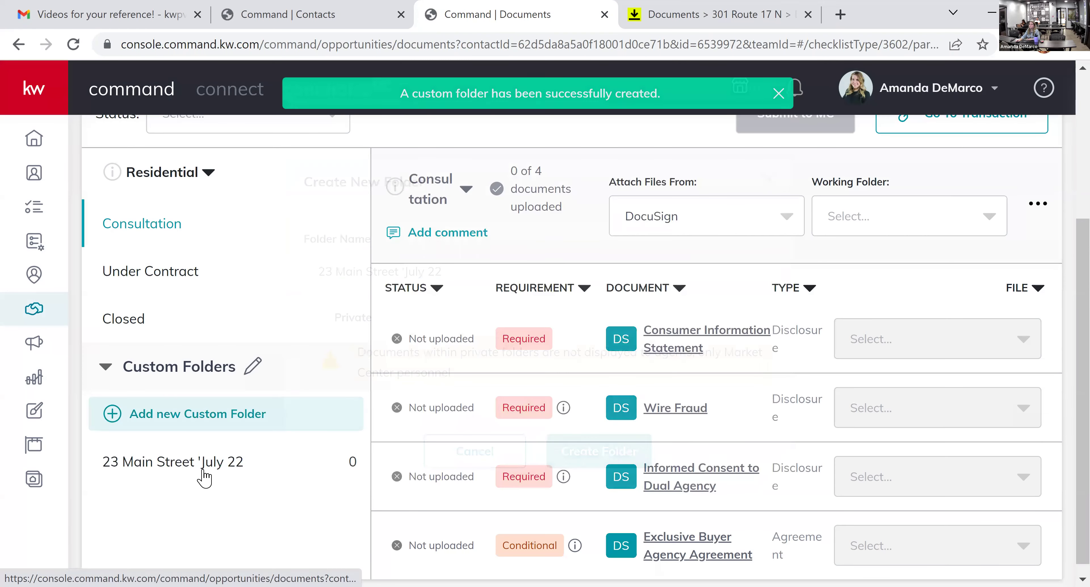
pyautogui.click(201, 474)
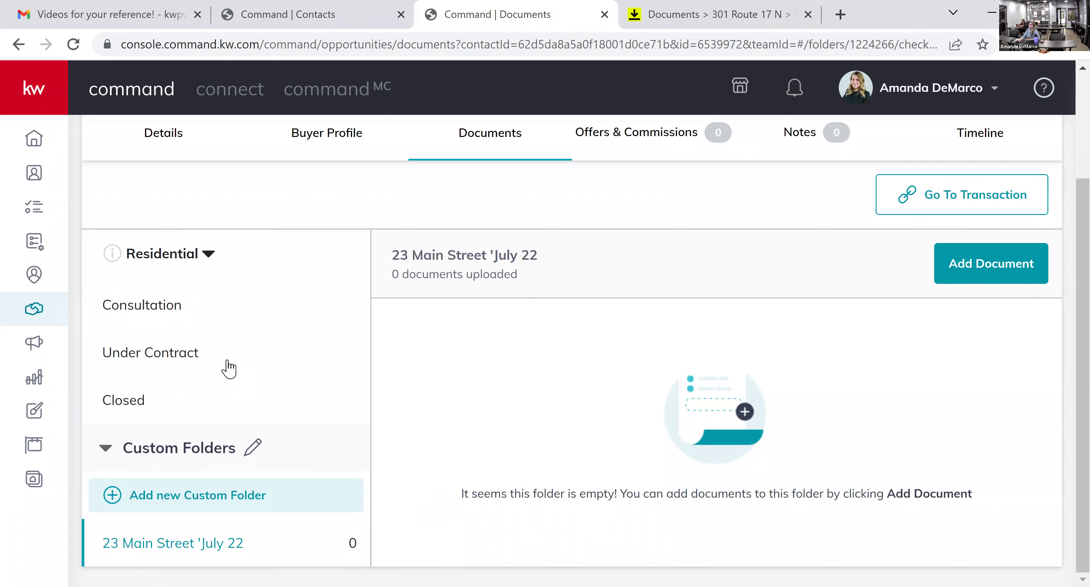
# - Go back to the Consultation checklist and show the Attach Files From options
pyautogui.click(197, 313)
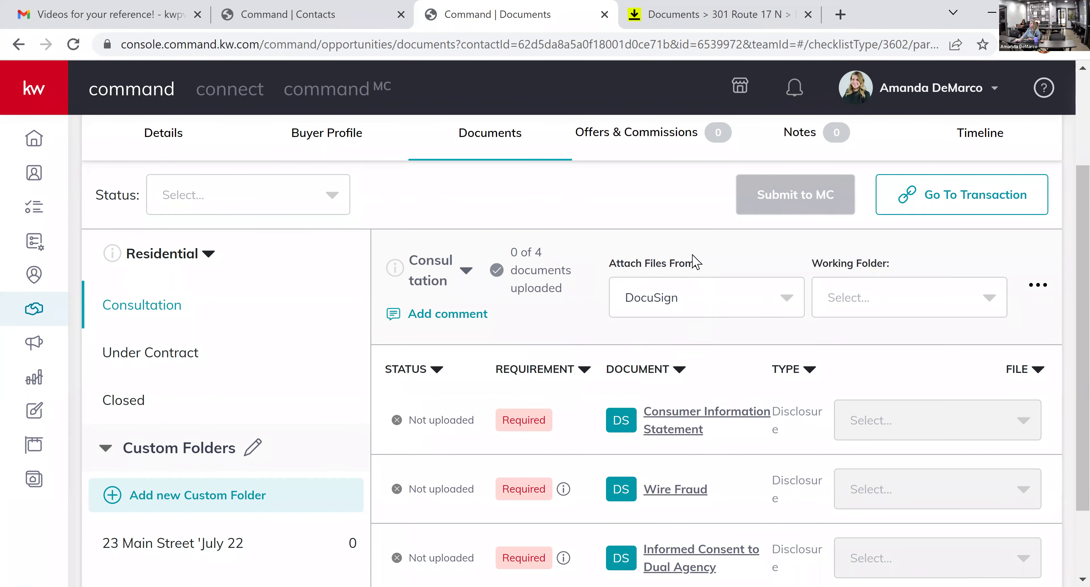
pyautogui.click(699, 305)
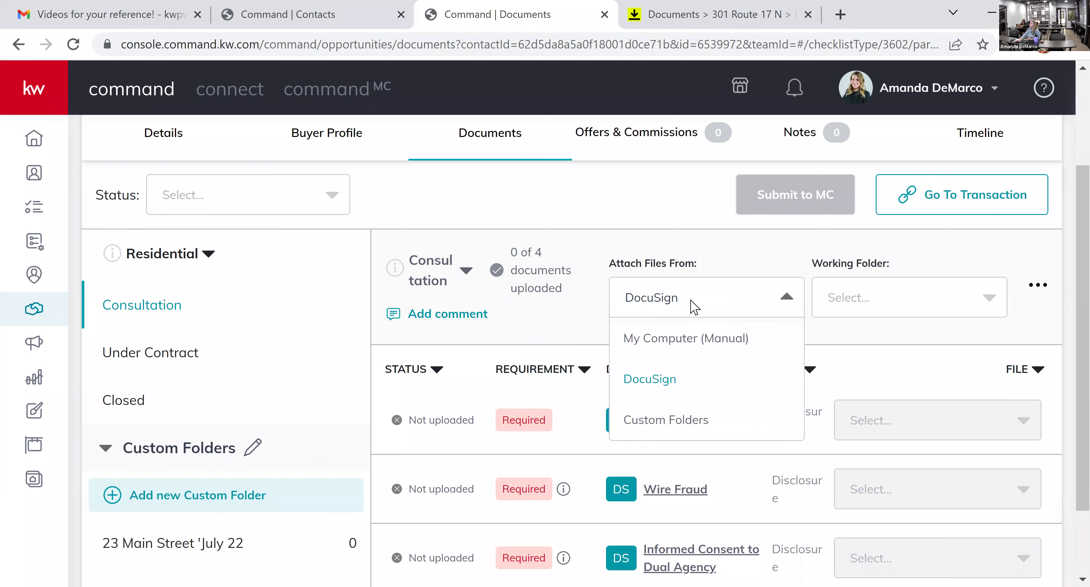
# - Choose DocuSign as the Consultation file source and Room Docs as the working folder
pyautogui.click(686, 338)
pyautogui.click(841, 297)
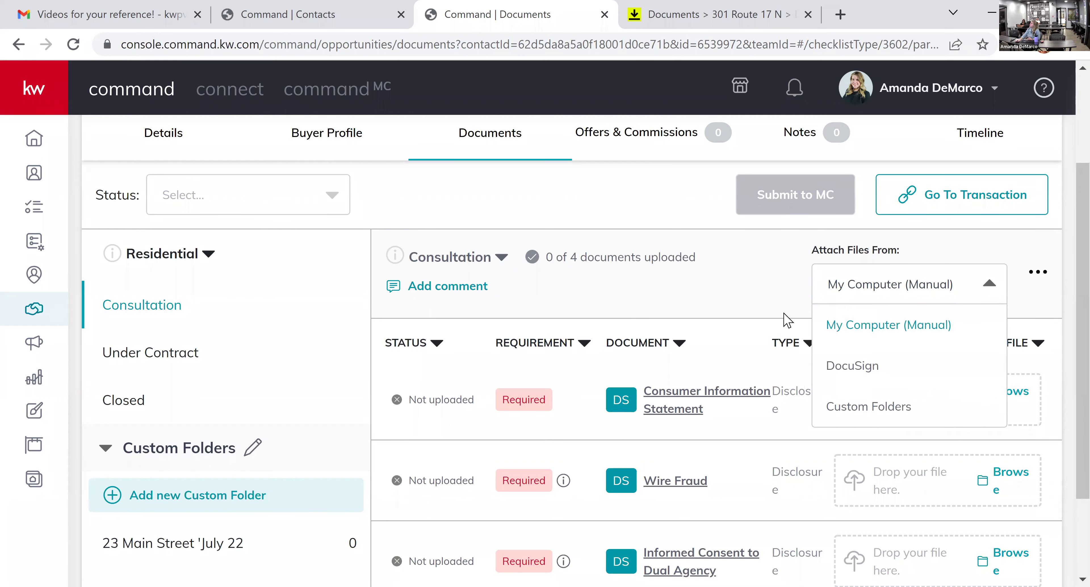
pyautogui.click(837, 368)
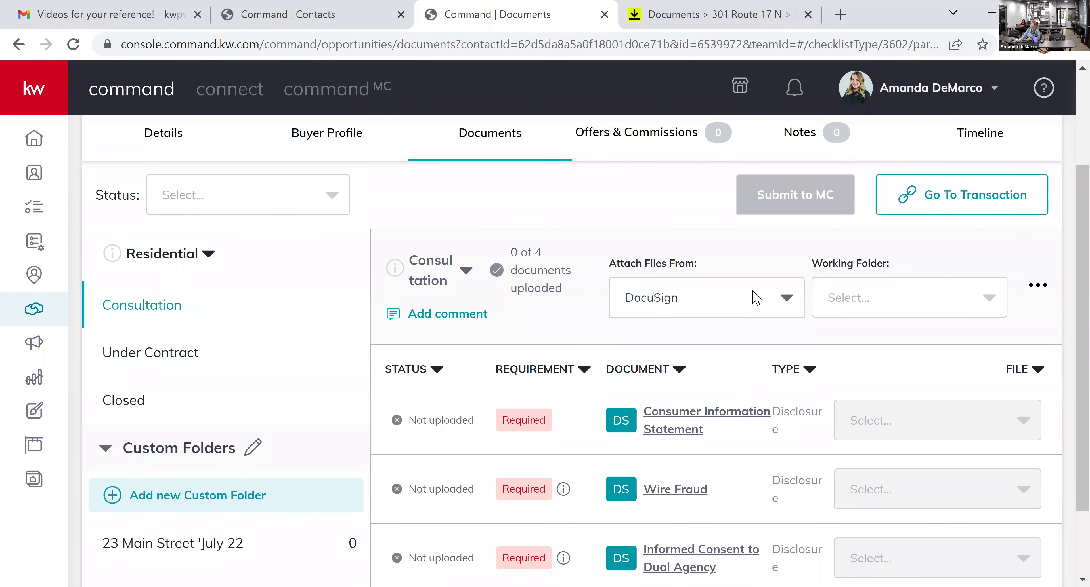
pyautogui.click(864, 310)
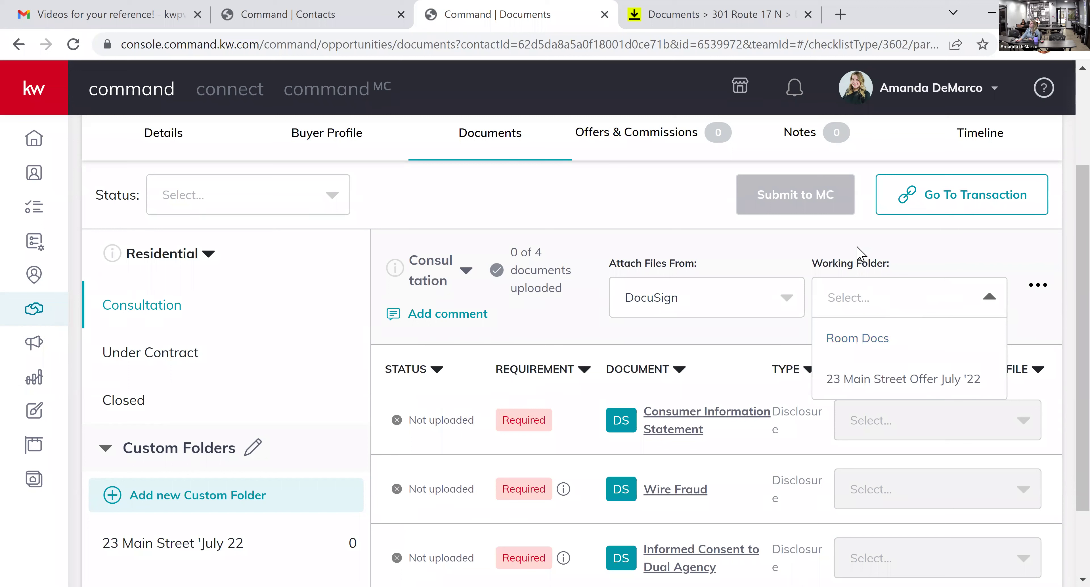
pyautogui.click(869, 347)
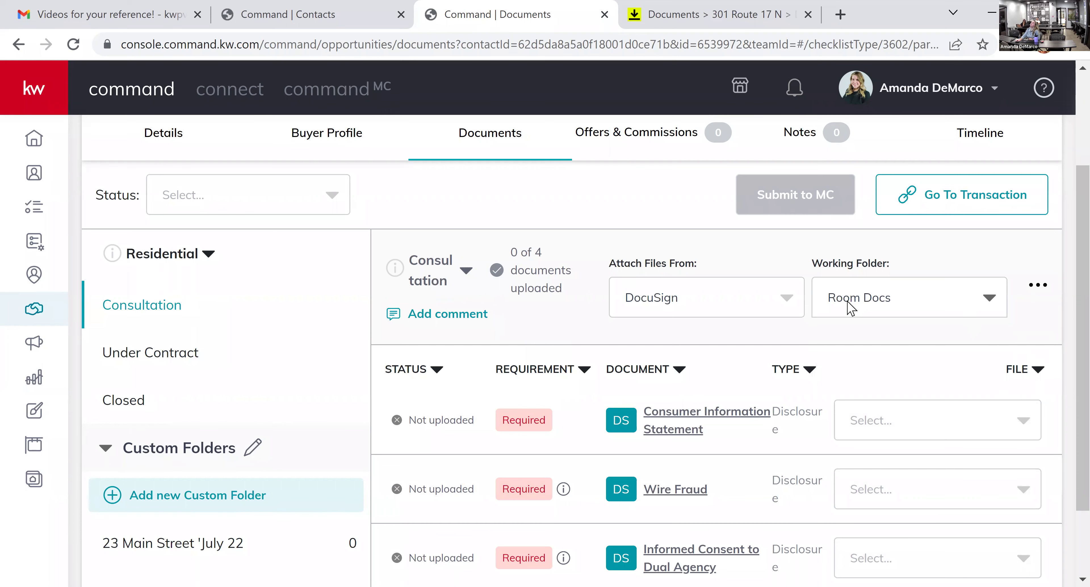
# - Attach "KW 1095 Consumer Information Statement (CIS) - Signed.pdf" to the Consumer Information Statement item
pyautogui.scroll(-2, 968, 326)
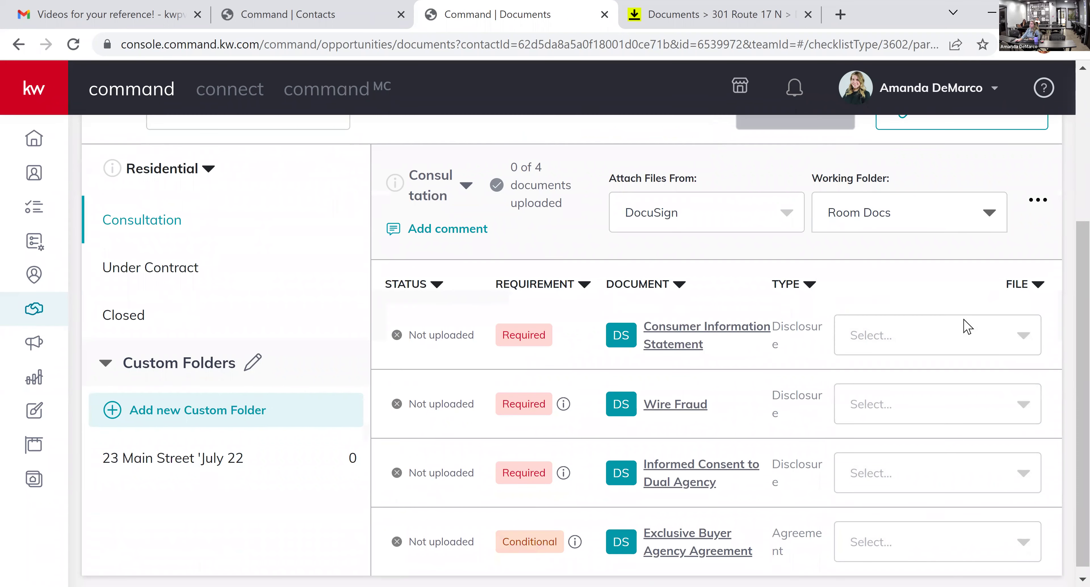
pyautogui.click(1022, 352)
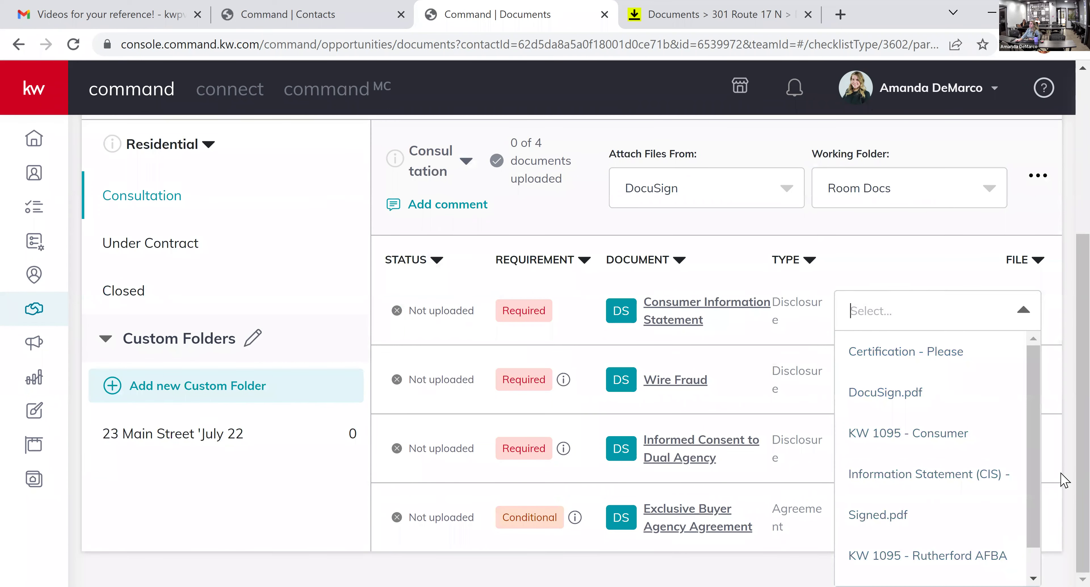
pyautogui.scroll(-1, 1038, 476)
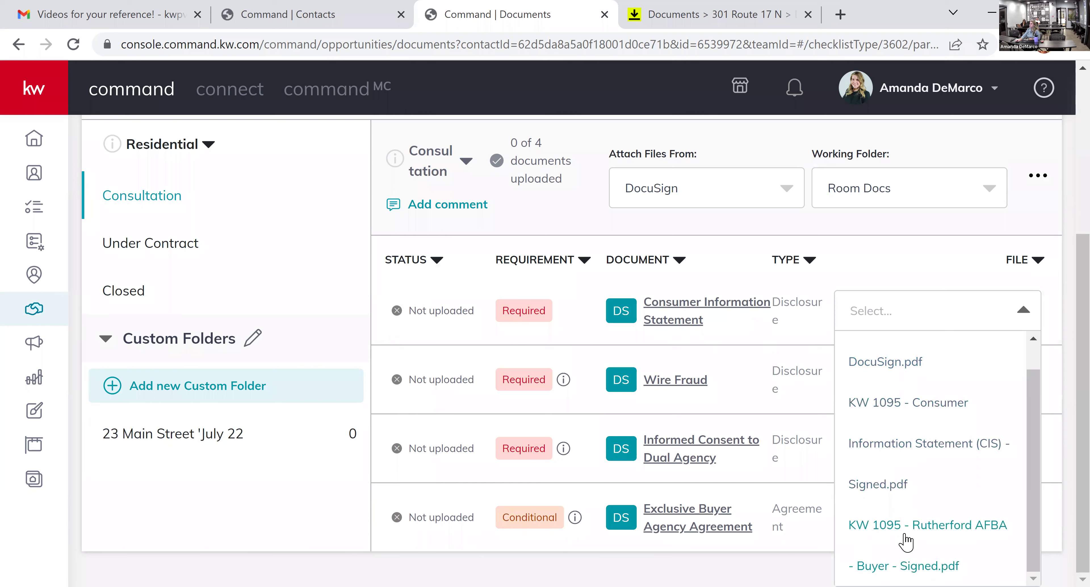
pyautogui.click(913, 454)
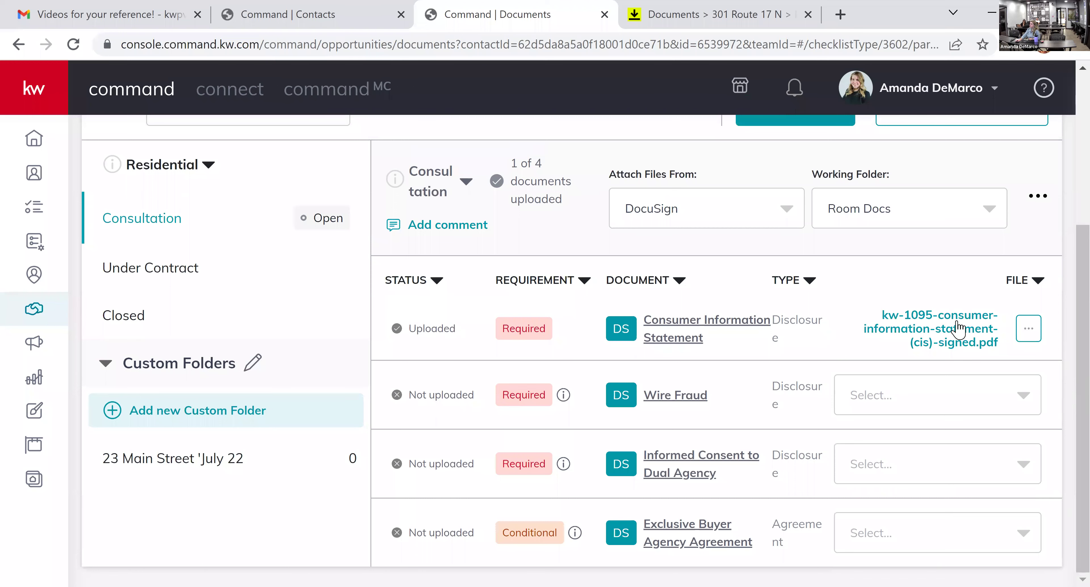
pyautogui.click(969, 342)
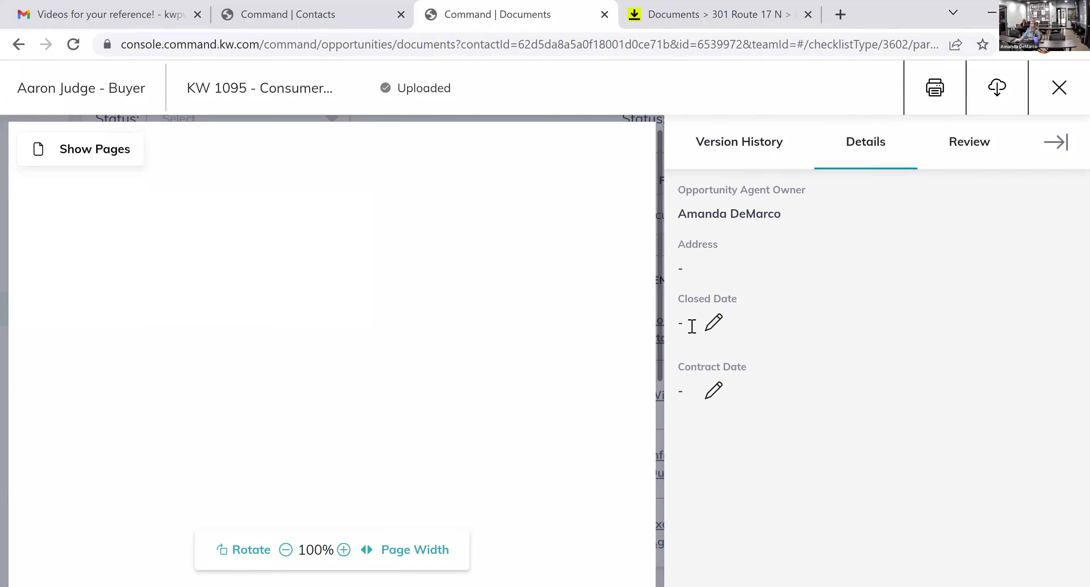
pyautogui.scroll(-8, 122, 499)
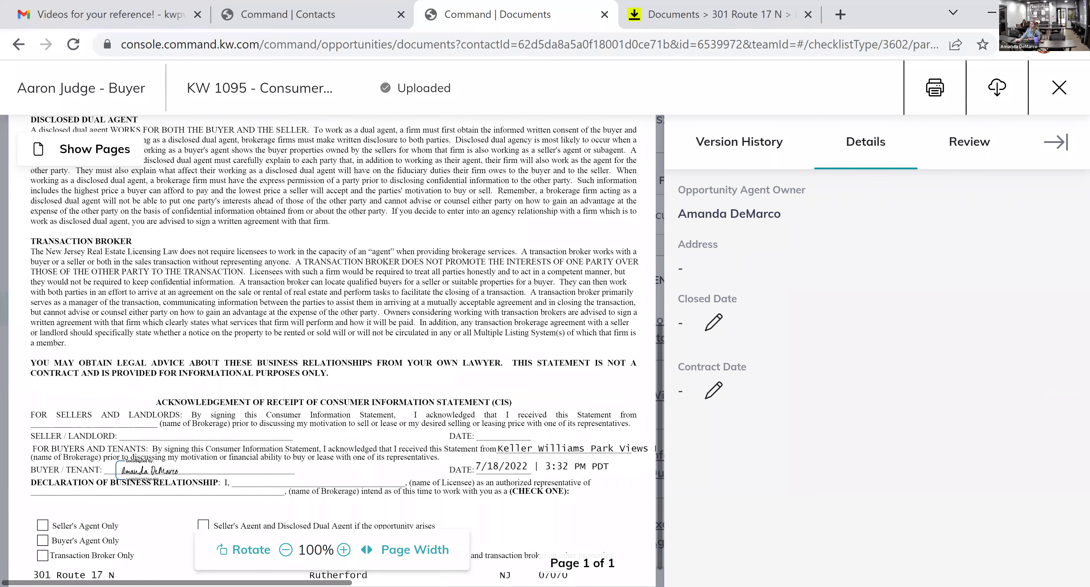
pyautogui.click(1069, 89)
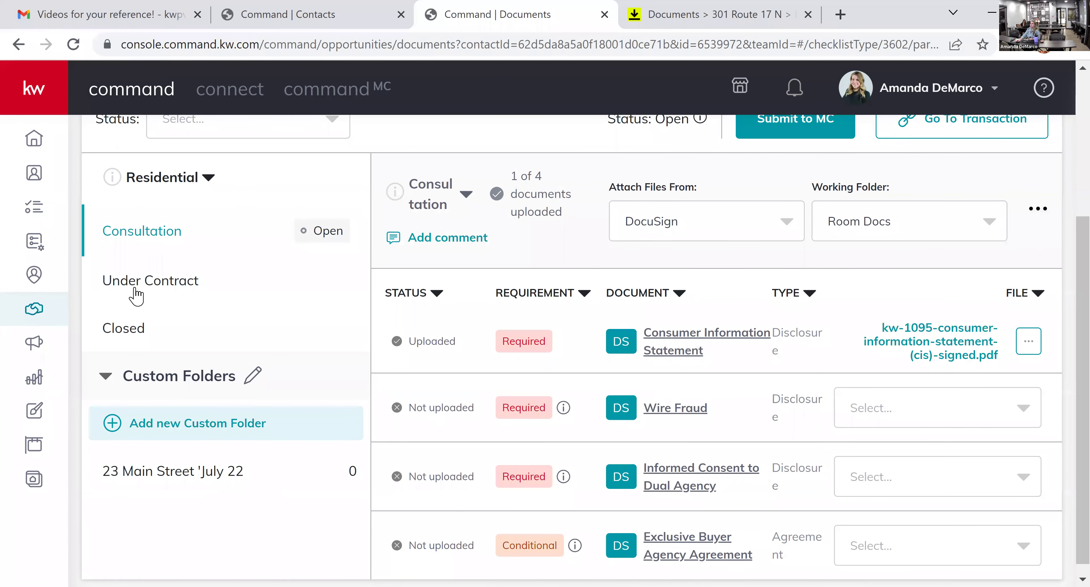
# - Open the Under Contract checklist and set its working folder to Room Docs
pyautogui.click(144, 281)
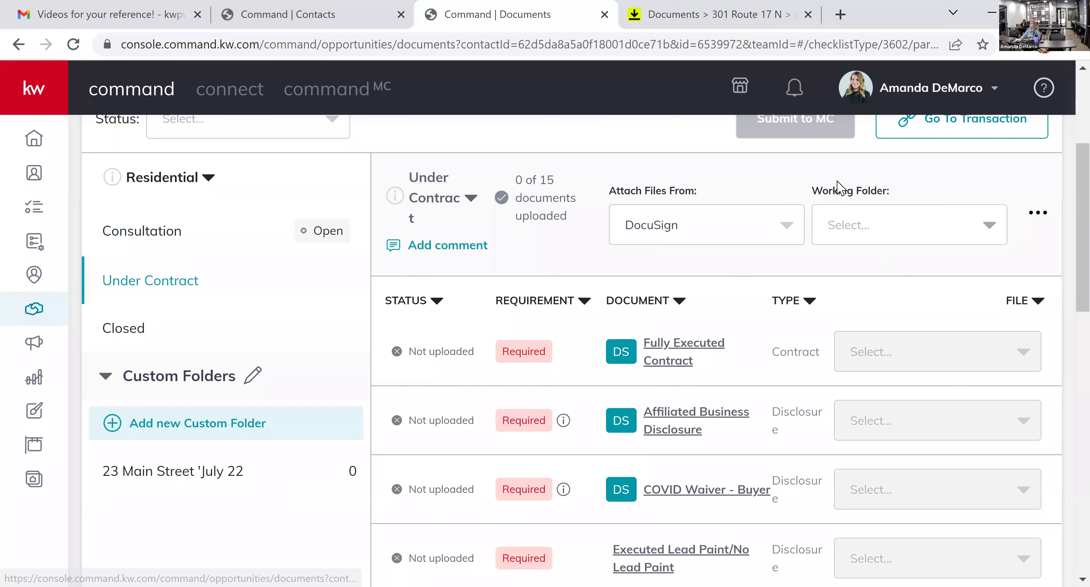
pyautogui.click(908, 232)
pyautogui.click(908, 267)
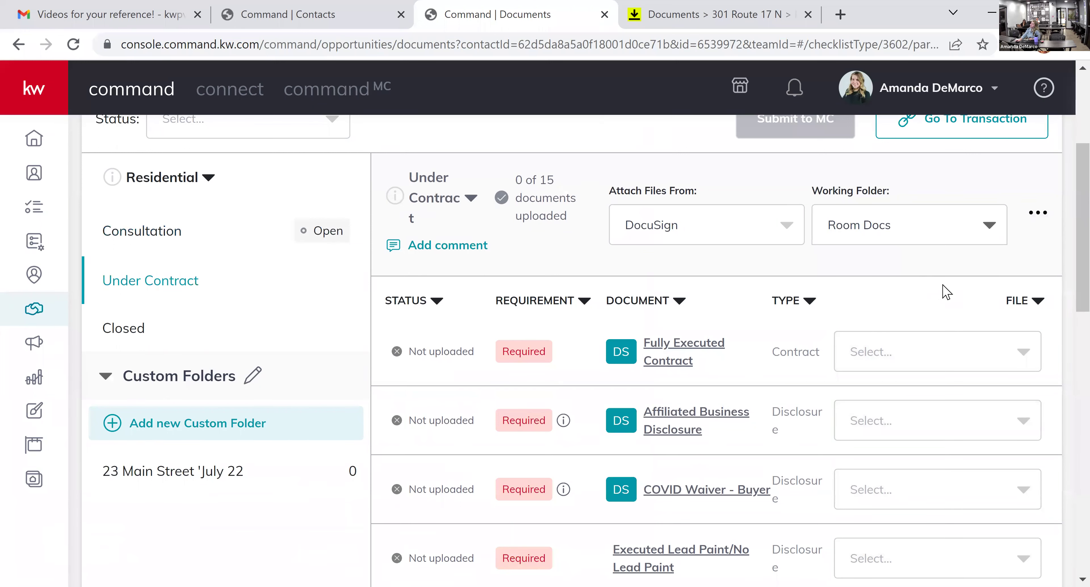
pyautogui.click(910, 420)
pyautogui.scroll(-2, 933, 444)
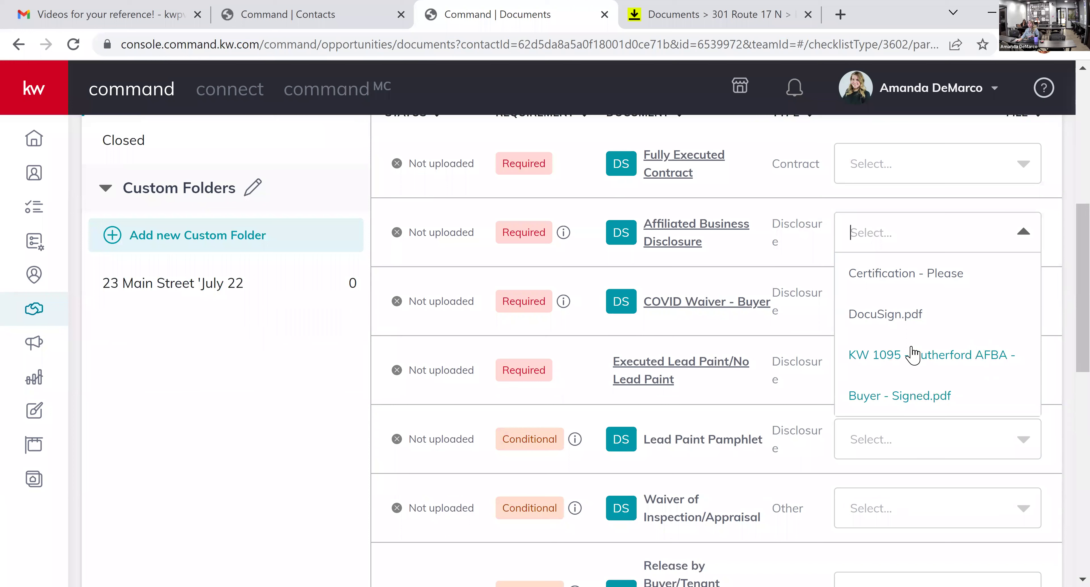
pyautogui.click(925, 373)
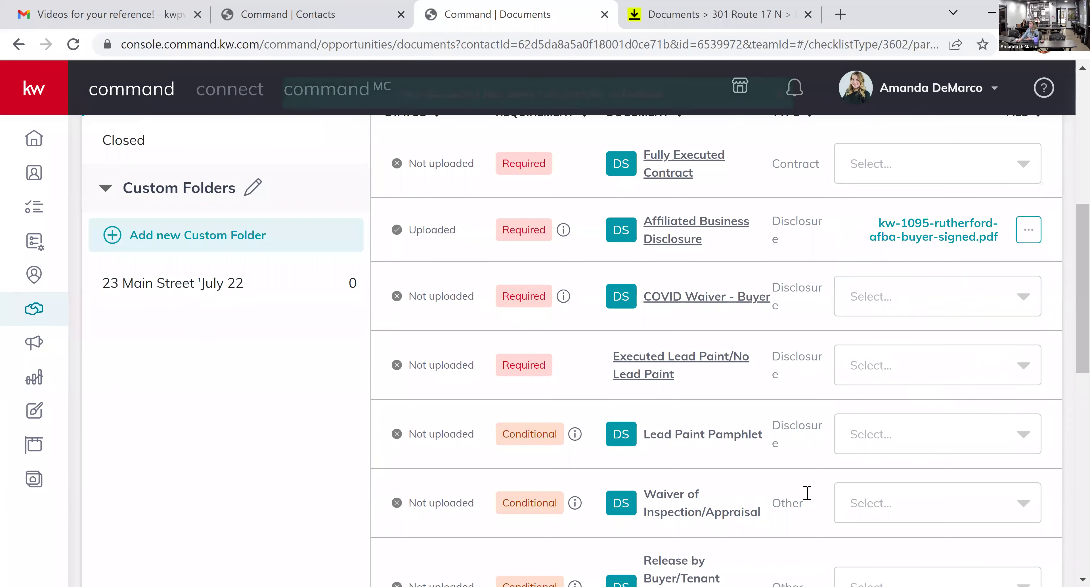
pyautogui.scroll(4, 807, 493)
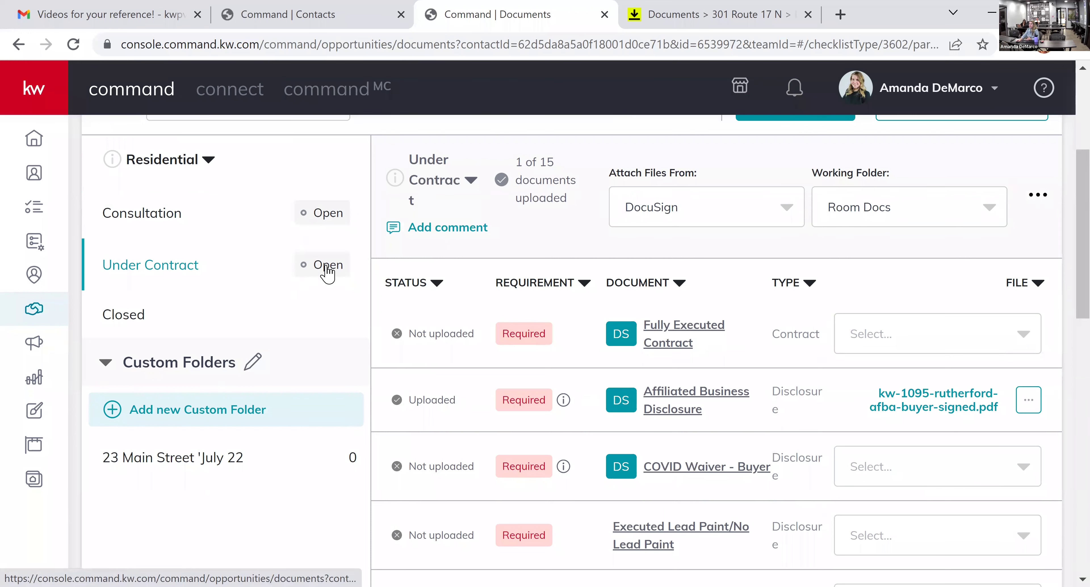
pyautogui.click(325, 218)
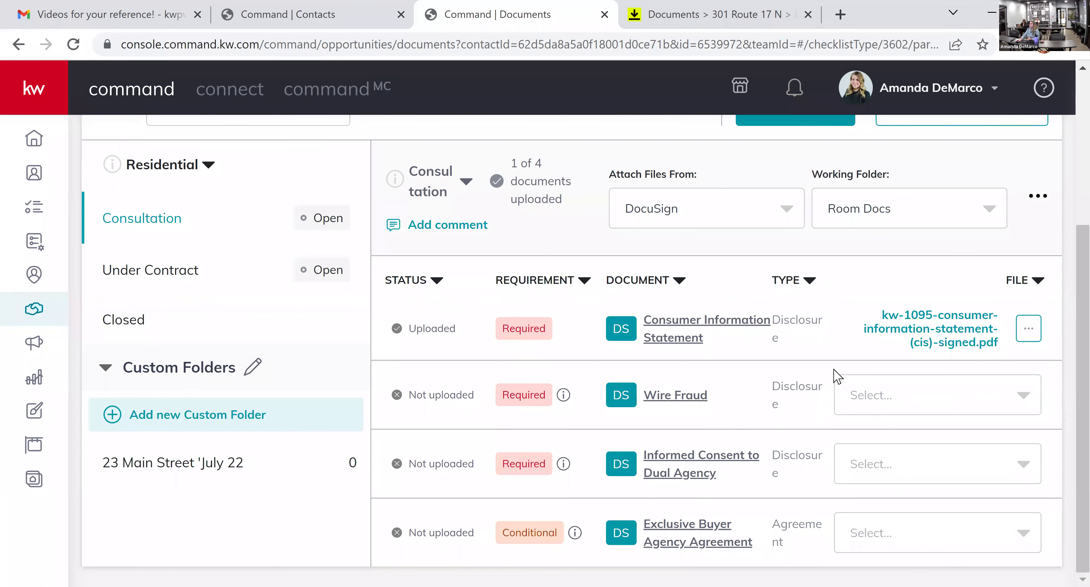
pyautogui.scroll(4, 817, 502)
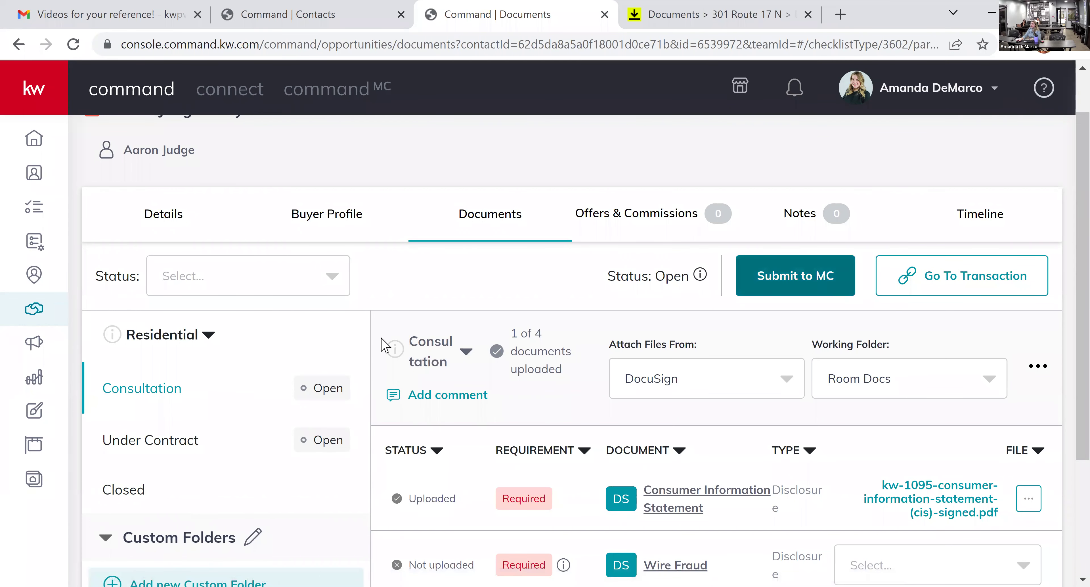
pyautogui.scroll(-2, 600, 427)
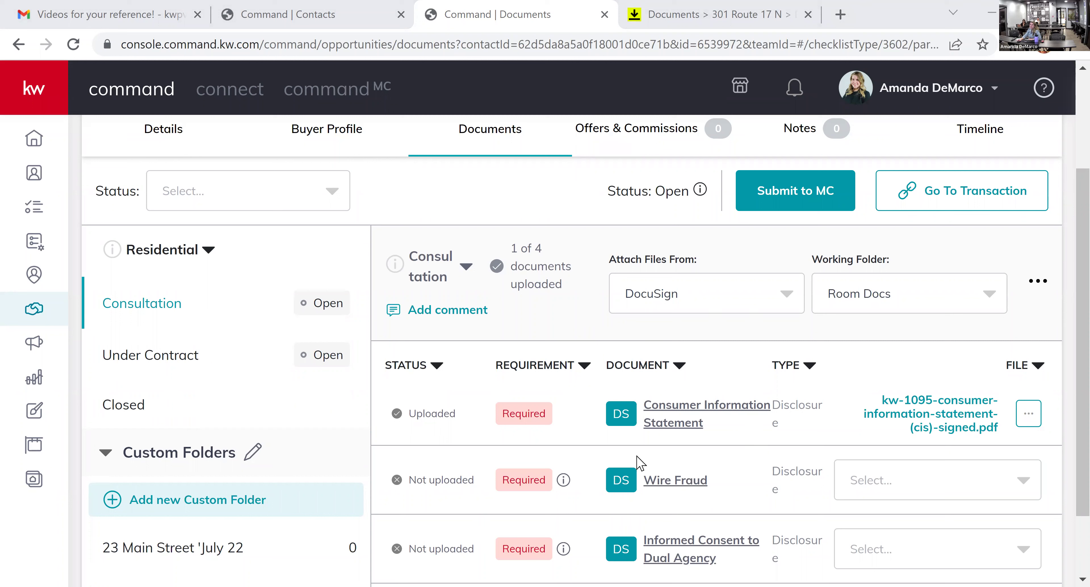
pyautogui.click(652, 145)
pyautogui.click(86, 15)
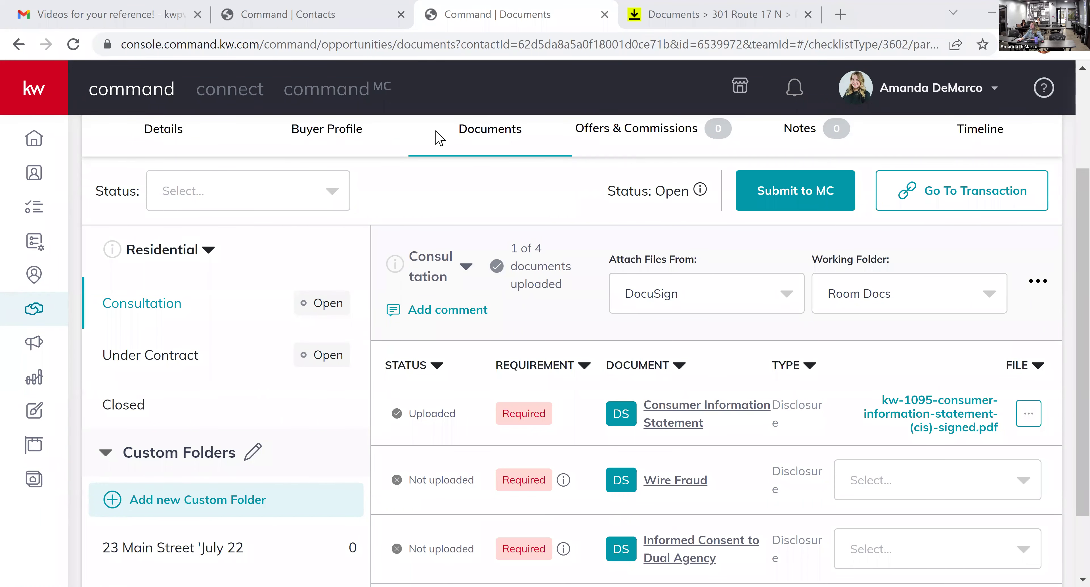